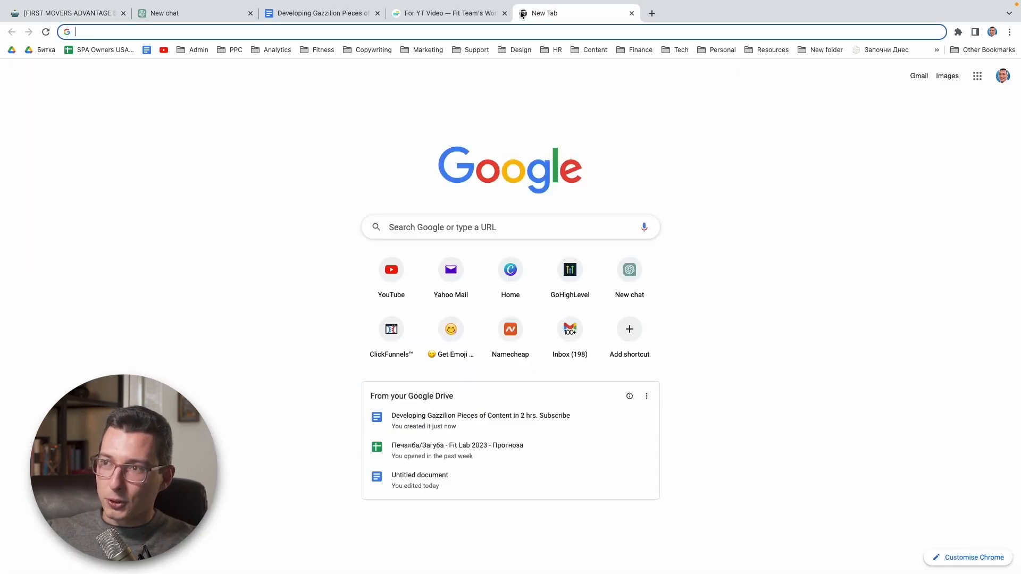
- Open chat.openai.com in the new tab and ask ChatGPT for ten YouTube content-calendar topics matching the no diet, no cardio shred protocol brand messaging
{"action": "type", "text": "chat.openai.com"}
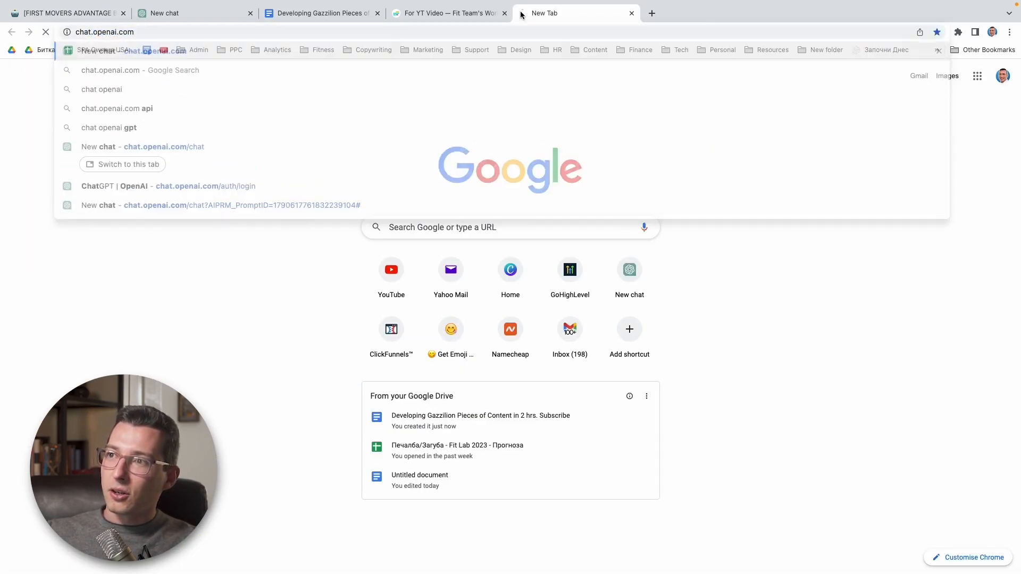
{"action": "key", "text": "Return"}
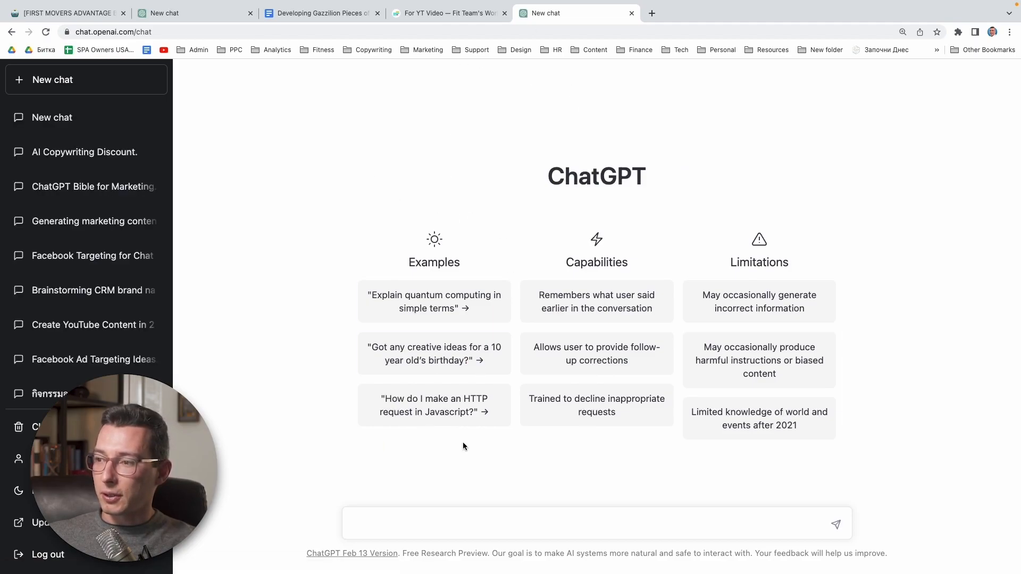
{"action": "type", "text": "\"Can you suggest [number] topics for my content calendar focused on [industry/niche] that would be relevant to my target audience [demographic] and aligned with my brand's messaging around [topic/cause]? I am looking for topics that can be presented in [content format] and provide [goal] to my readers.\""}
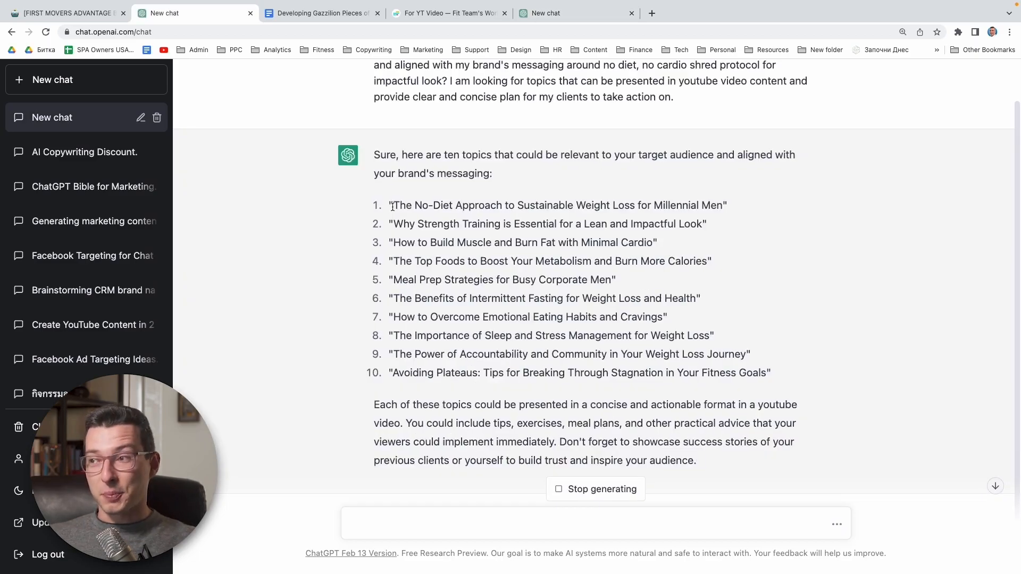
- Copy the ten suggested topics from the ChatGPT reply into the Google Docs document "Developing Gazzilion Pieces of Content in 2 hrs. Subscribe"
{"action": "left_click_drag", "start_coordinate": [390, 204], "coordinate": [787, 378]}
{"action": "key", "text": "super+c"}
{"action": "left_click", "coordinate": [324, 13]}
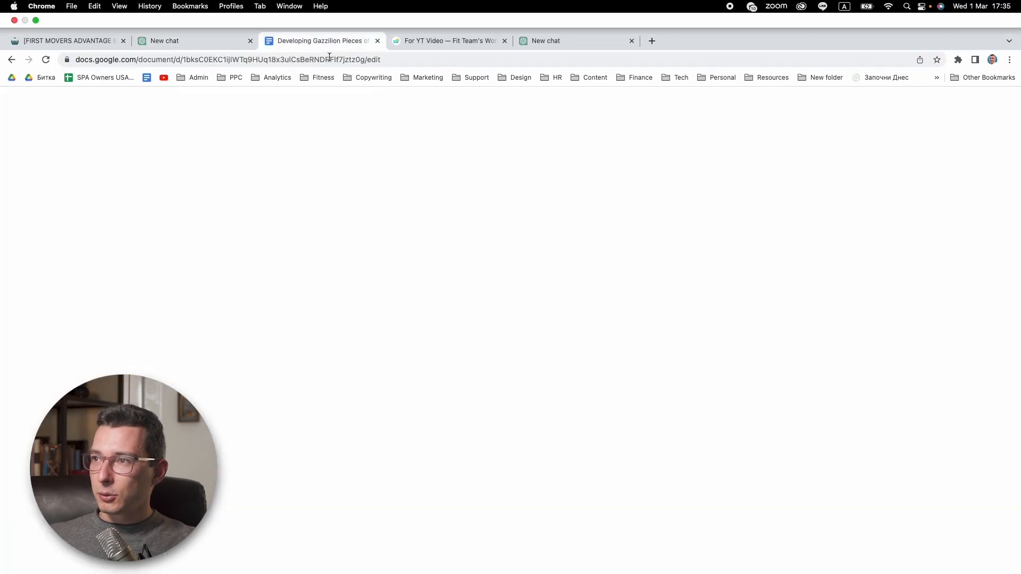
{"action": "key", "text": "super+v"}
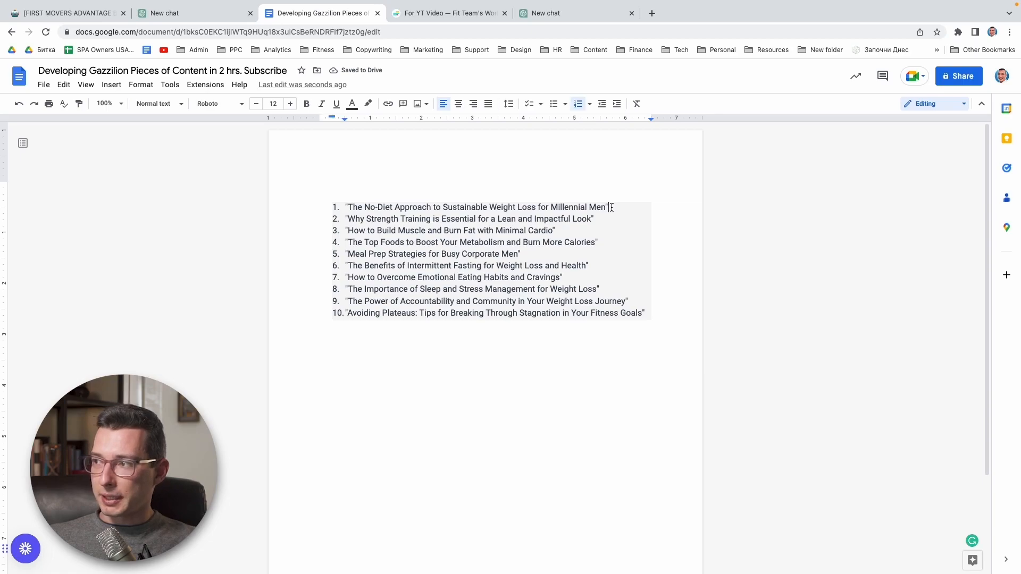
{"action": "left_click_drag", "start_coordinate": [612, 208], "coordinate": [345, 207]}
{"action": "key", "text": "super+c"}
{"action": "left_click", "coordinate": [190, 12]}
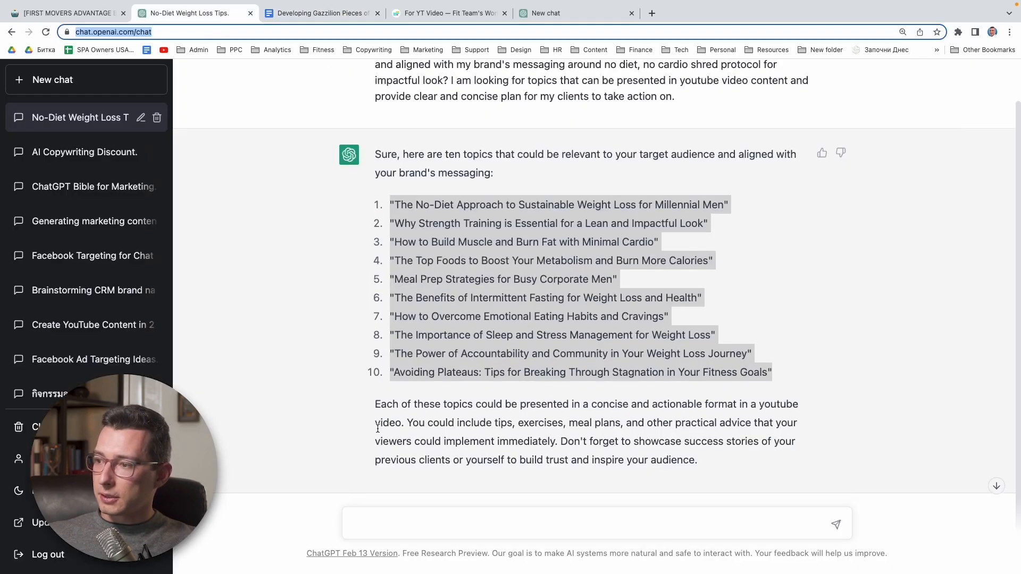
- Open the Creating YouTube Video Scripts card under YouTube Marketing in the Notion swipe file and copy its first prompt into the new ChatGPT chat
{"action": "left_click", "coordinate": [69, 13]}
{"action": "scroll", "coordinate": [617, 339], "scroll_direction": "right", "scroll_amount": 10}
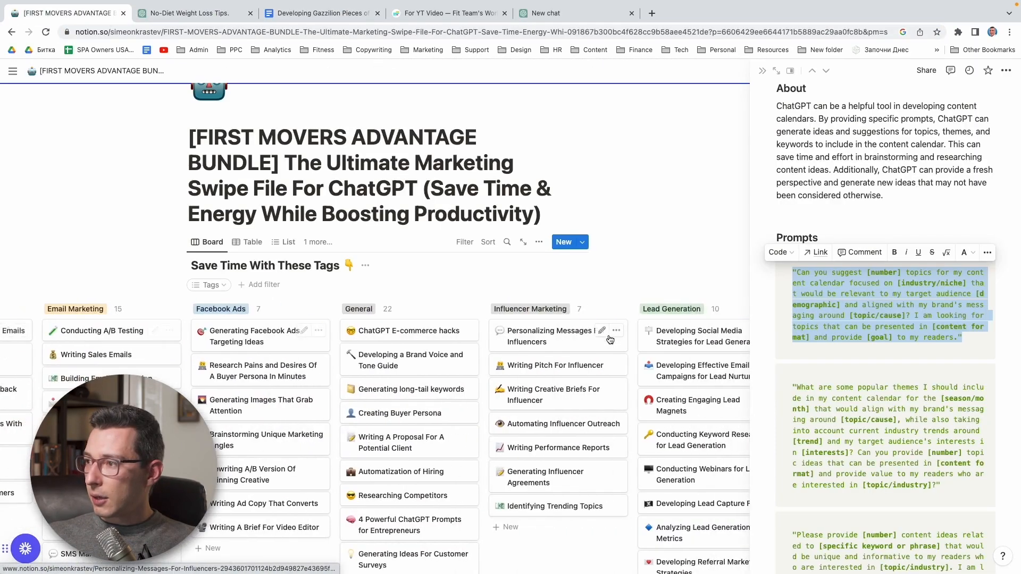
{"action": "scroll", "coordinate": [616, 340], "scroll_direction": "right", "scroll_amount": 15}
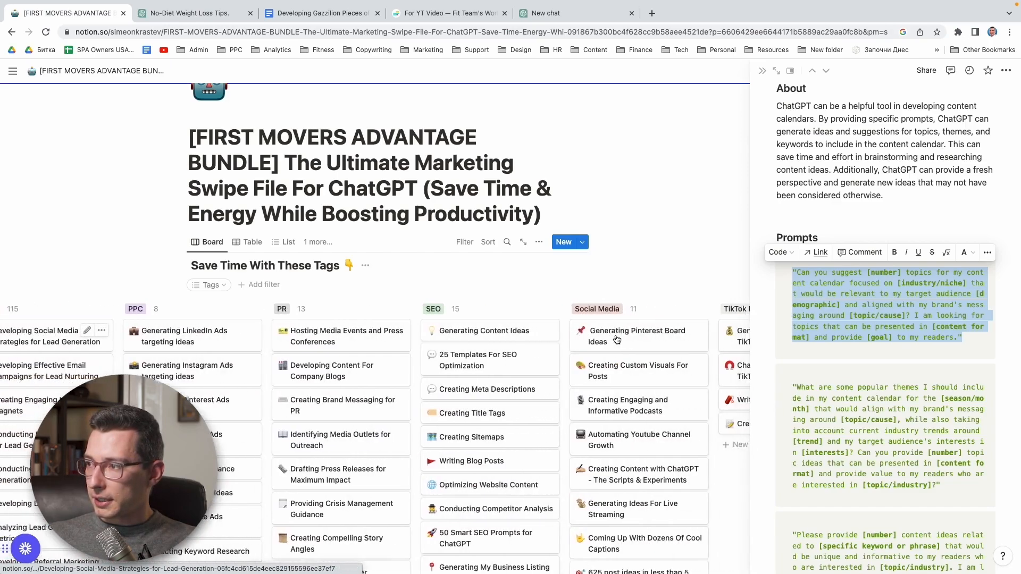
{"action": "scroll", "coordinate": [617, 339], "scroll_direction": "right", "scroll_amount": 8}
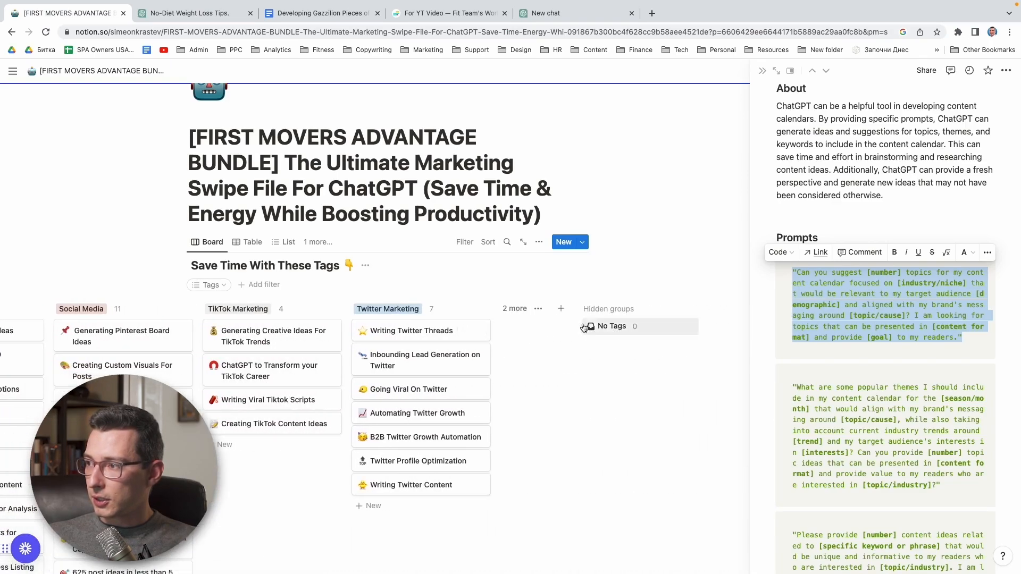
{"action": "scroll", "coordinate": [583, 367], "scroll_direction": "right", "scroll_amount": 10}
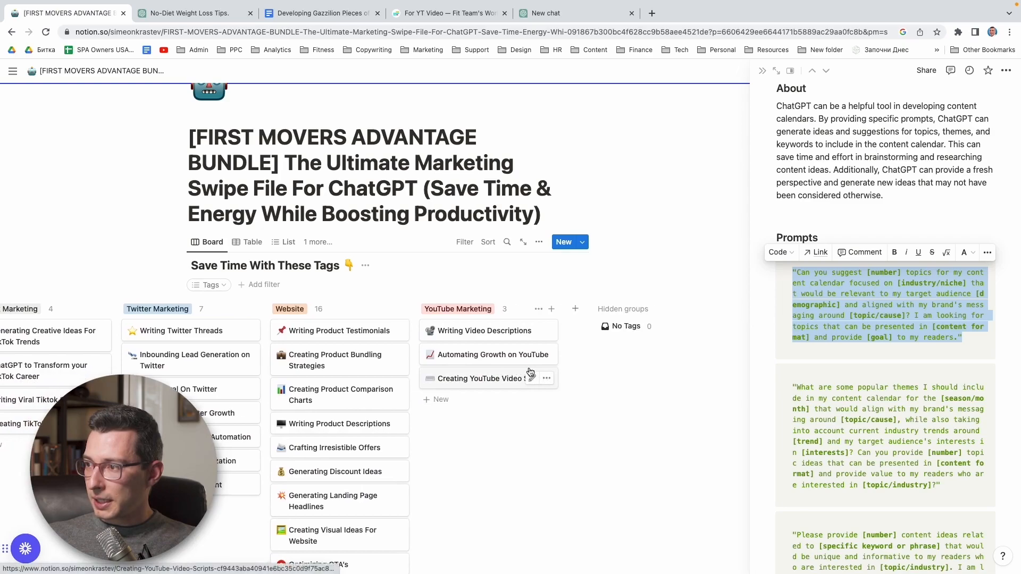
{"action": "left_click", "coordinate": [470, 382]}
{"action": "scroll", "coordinate": [851, 362], "scroll_direction": "down", "scroll_amount": 4}
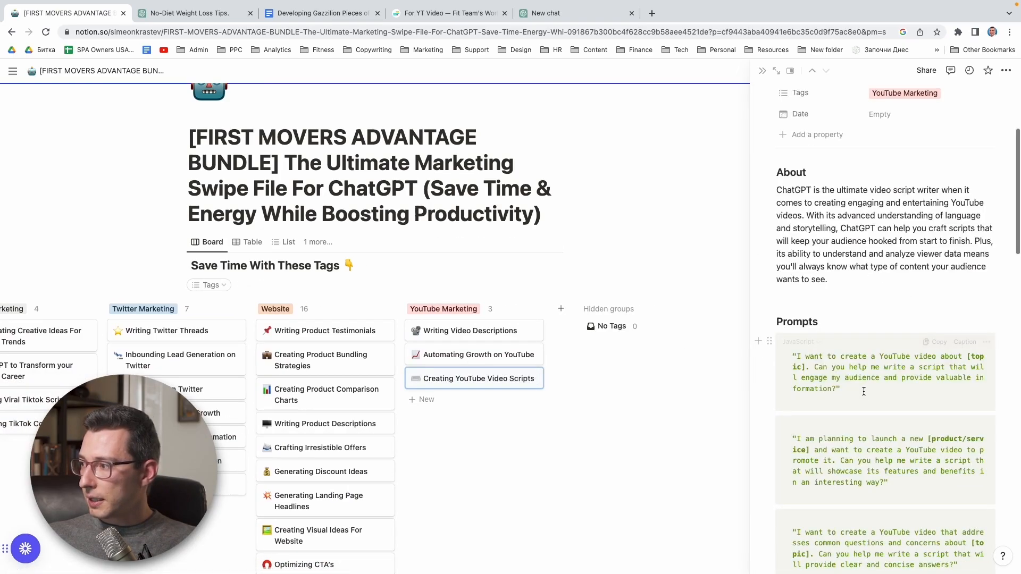
{"action": "left_click_drag", "start_coordinate": [821, 378], "coordinate": [794, 361]}
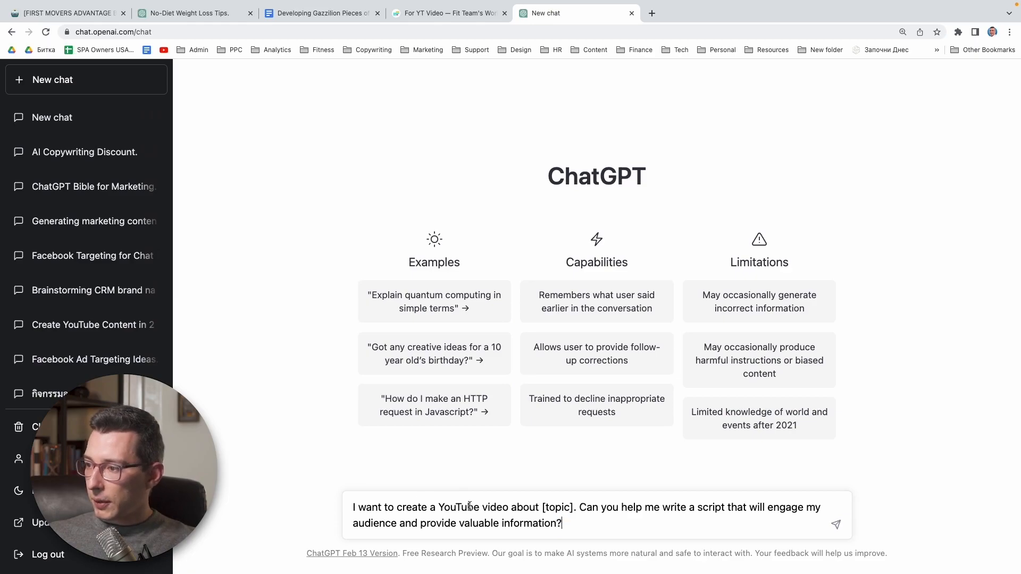
- Replace [topic] with the document's first title, "The No-Diet Approach to Sustainable Weight Loss for Millennial Men", and request the script in a bullet point format
{"action": "left_click", "coordinate": [319, 13]}
{"action": "left_click_drag", "start_coordinate": [348, 207], "coordinate": [610, 204]}
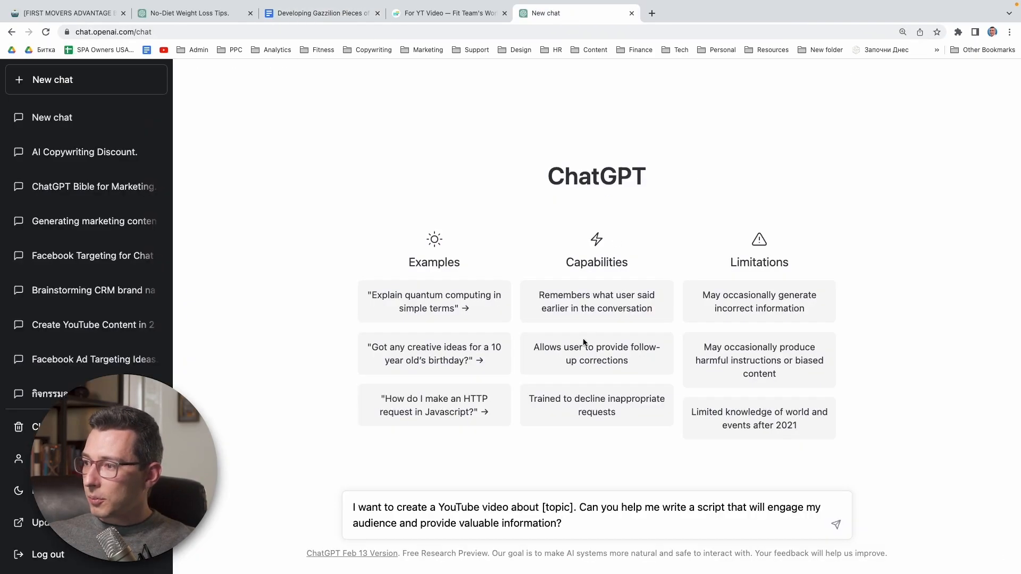
{"action": "left_click_drag", "start_coordinate": [543, 507], "coordinate": [576, 508]}
{"action": "key", "text": "super+v"}
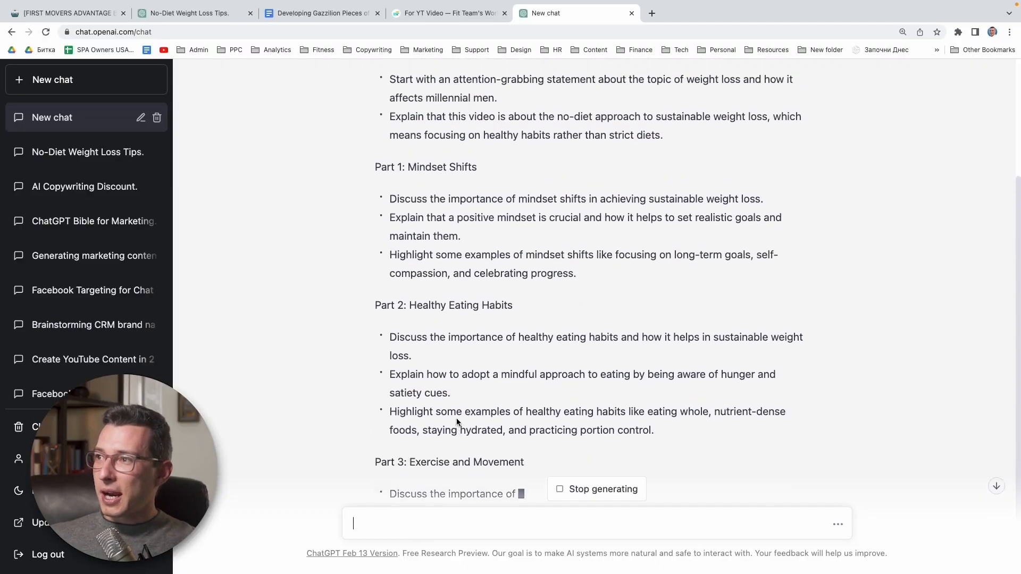
- Review the generated video script outline from the introduction through the four parts to the conclusion
{"action": "scroll", "coordinate": [456, 422], "scroll_direction": "up", "scroll_amount": 4}
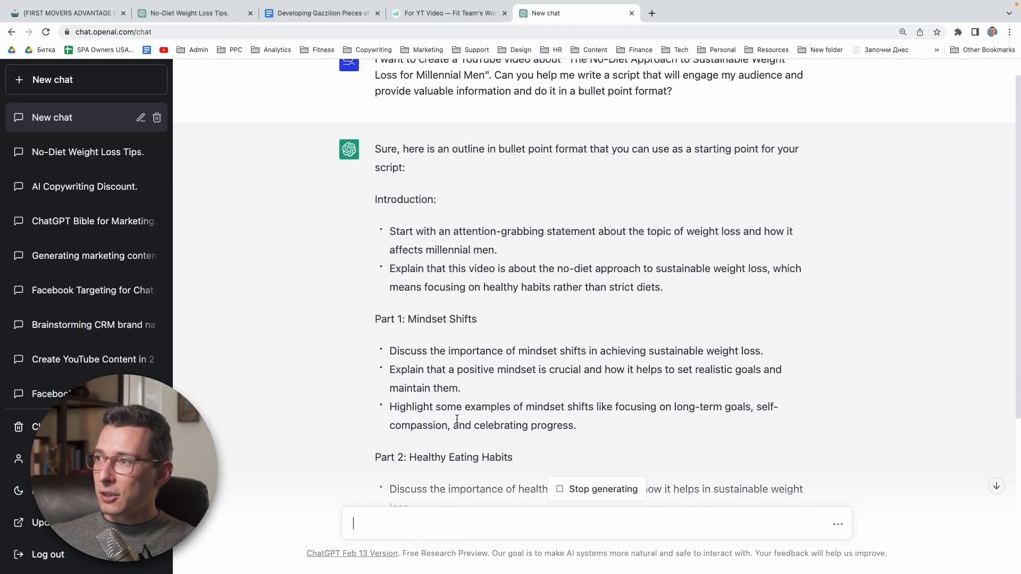
{"action": "scroll", "coordinate": [333, 176], "scroll_direction": "down", "scroll_amount": 1}
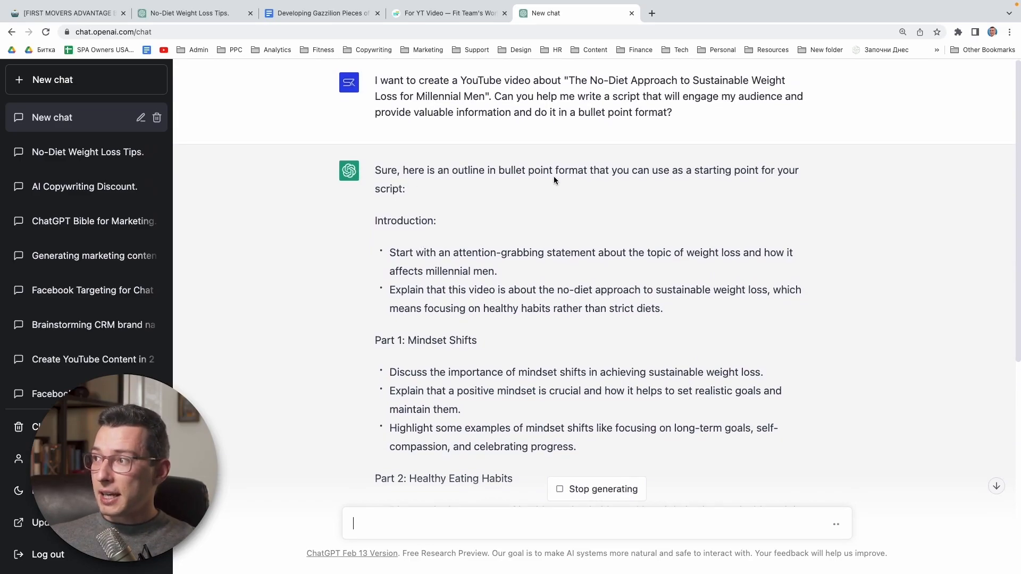
{"action": "scroll", "coordinate": [392, 210], "scroll_direction": "down", "scroll_amount": 2}
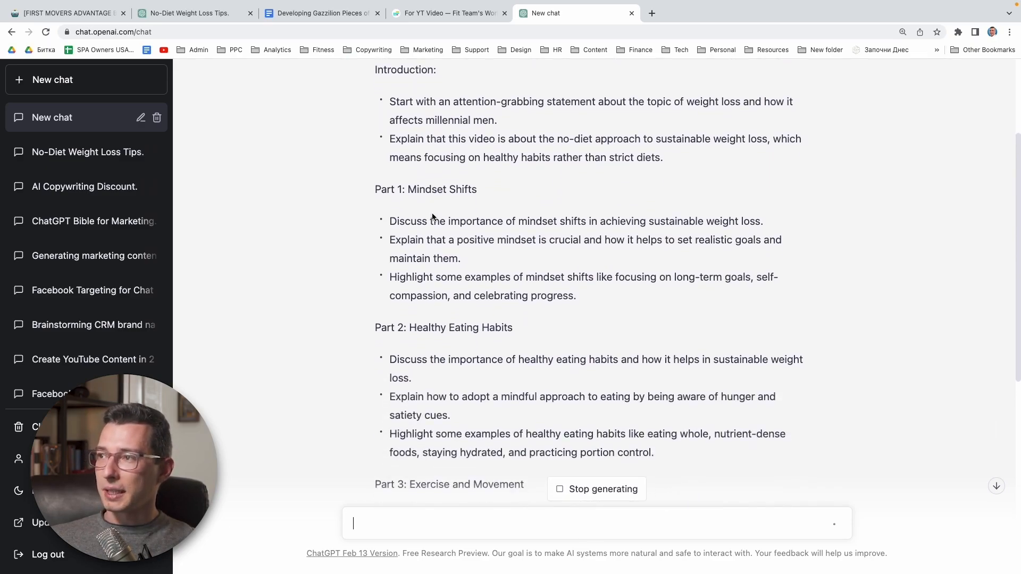
{"action": "scroll", "coordinate": [584, 180], "scroll_direction": "up", "scroll_amount": 3}
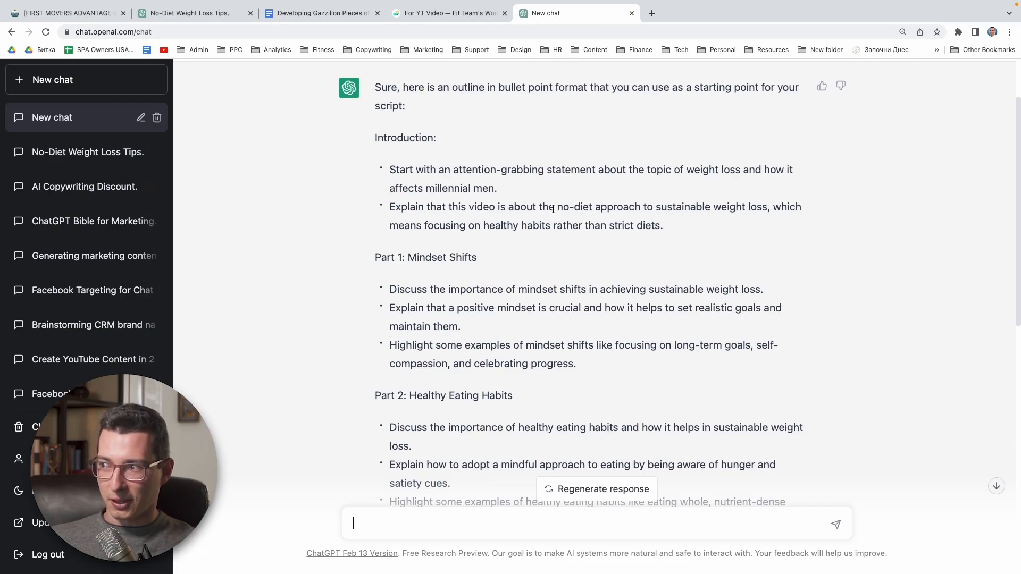
{"action": "scroll", "coordinate": [551, 208], "scroll_direction": "down", "scroll_amount": 2}
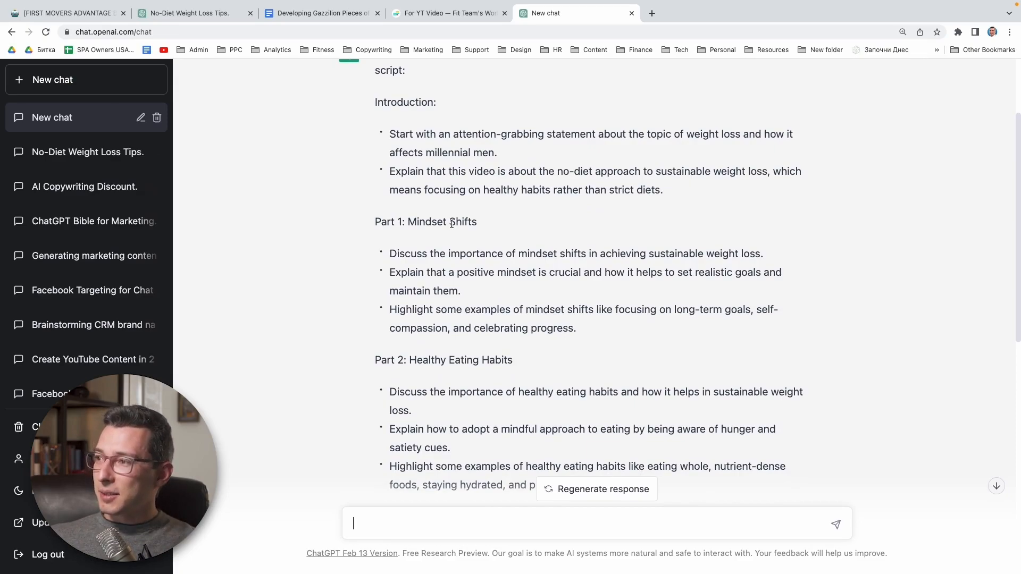
{"action": "scroll", "coordinate": [451, 223], "scroll_direction": "down", "scroll_amount": 5}
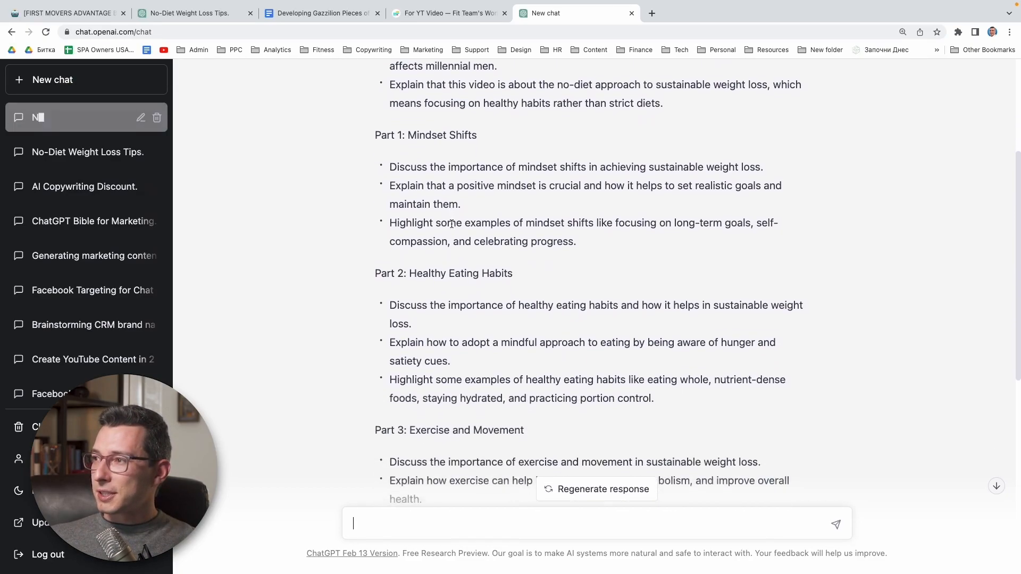
{"action": "scroll", "coordinate": [451, 224], "scroll_direction": "down", "scroll_amount": 8}
{"action": "scroll", "coordinate": [451, 223], "scroll_direction": "down", "scroll_amount": 5}
{"action": "scroll", "coordinate": [451, 224], "scroll_direction": "up", "scroll_amount": 3}
{"action": "scroll", "coordinate": [451, 224], "scroll_direction": "up", "scroll_amount": 10}
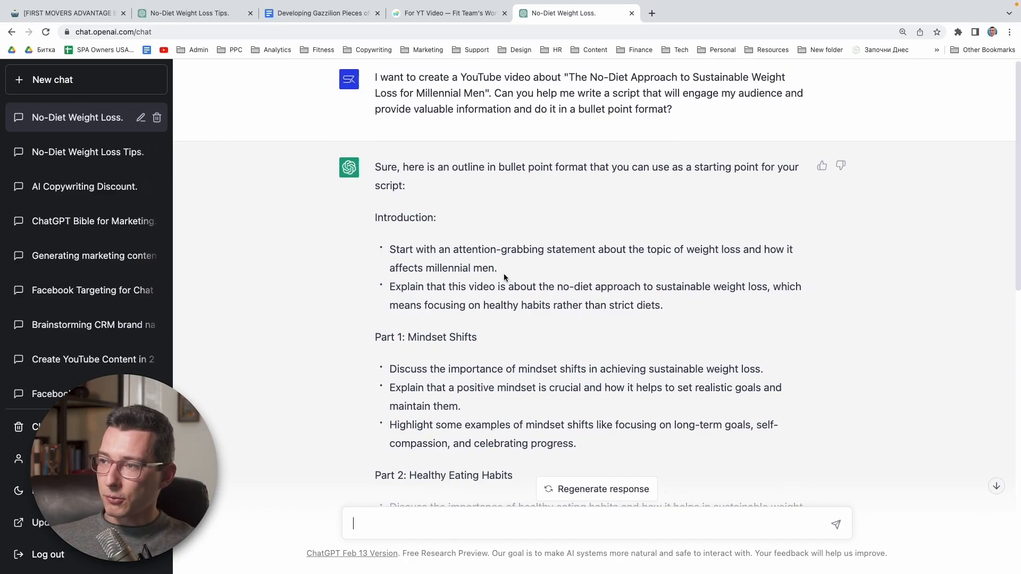
{"action": "scroll", "coordinate": [504, 276], "scroll_direction": "down", "scroll_amount": 3}
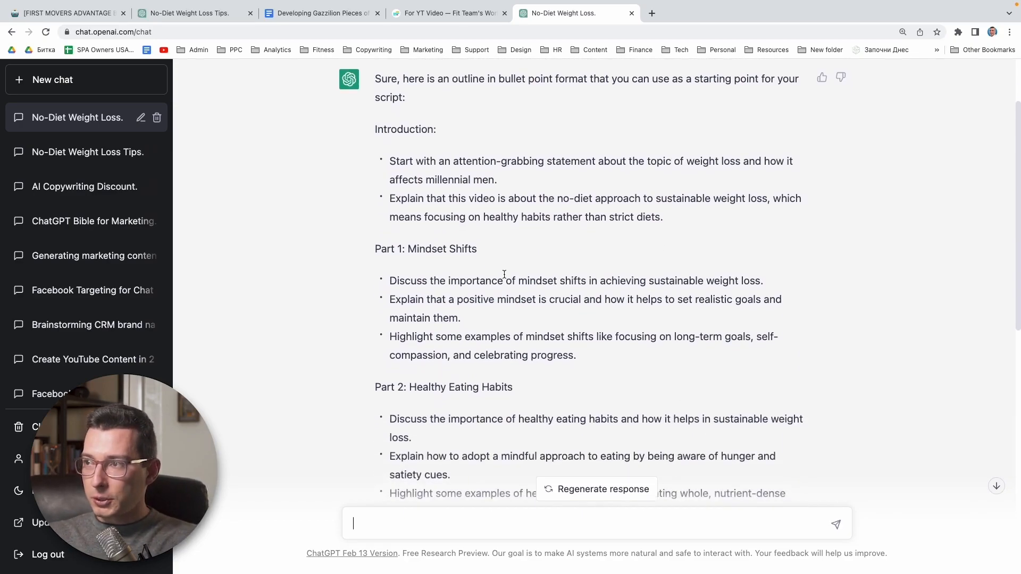
{"action": "scroll", "coordinate": [505, 274], "scroll_direction": "down", "scroll_amount": 7}
{"action": "scroll", "coordinate": [505, 301], "scroll_direction": "down", "scroll_amount": 3}
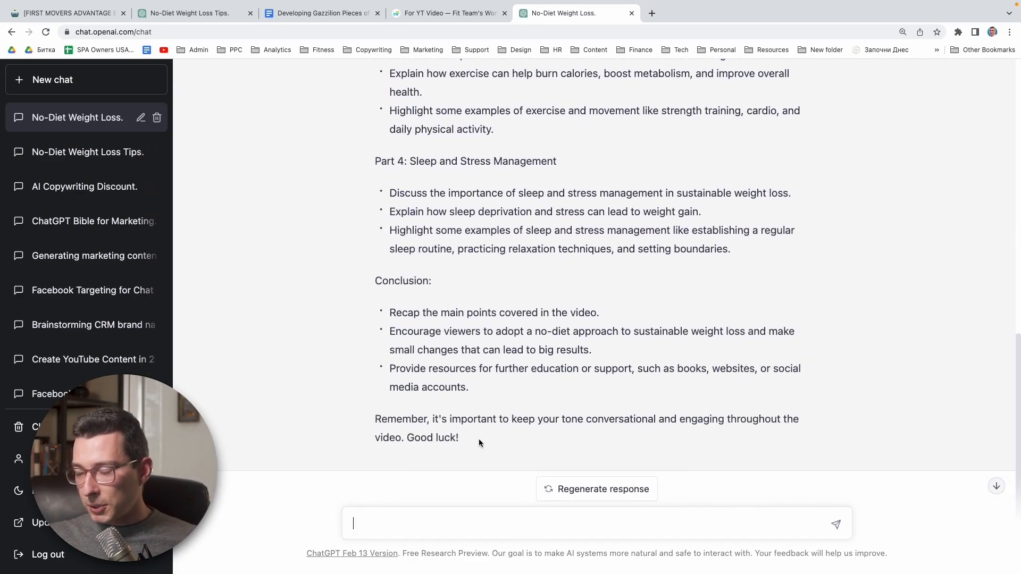
{"action": "scroll", "coordinate": [479, 440], "scroll_direction": "down", "scroll_amount": 1}
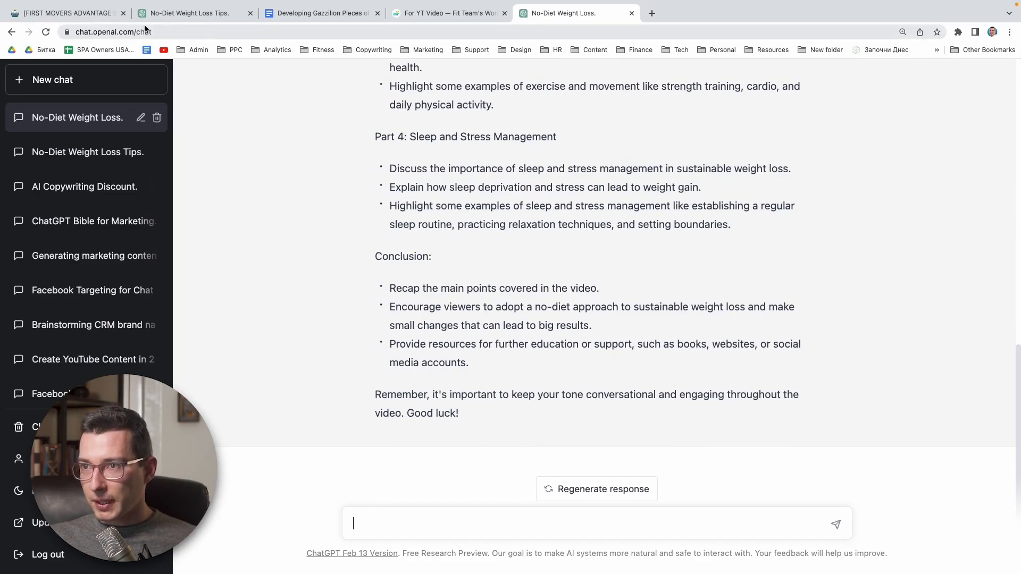
{"action": "left_click", "coordinate": [93, 16]}
{"action": "scroll", "coordinate": [257, 404], "scroll_direction": "left", "scroll_amount": 15}
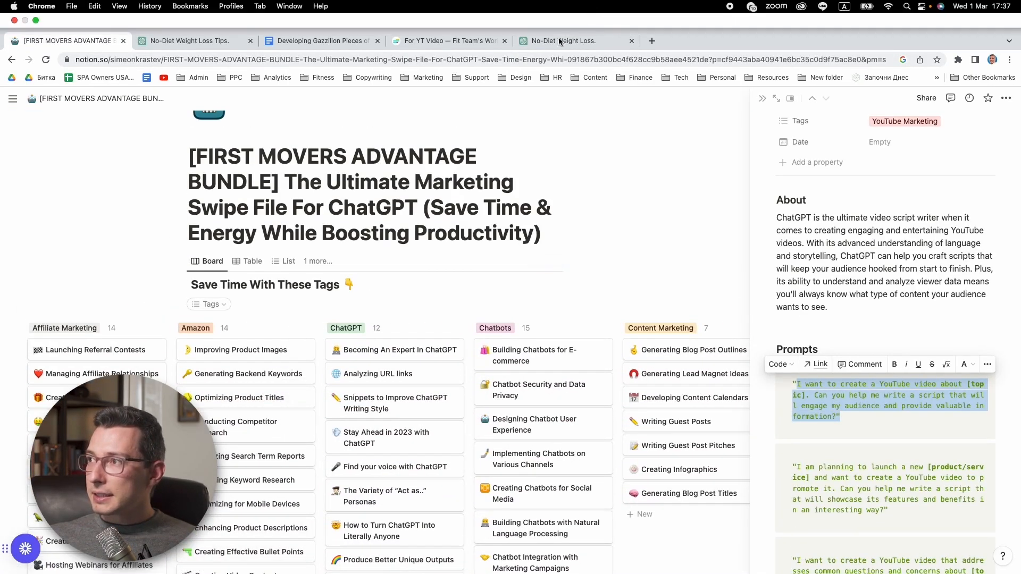
{"action": "left_click", "coordinate": [564, 13]}
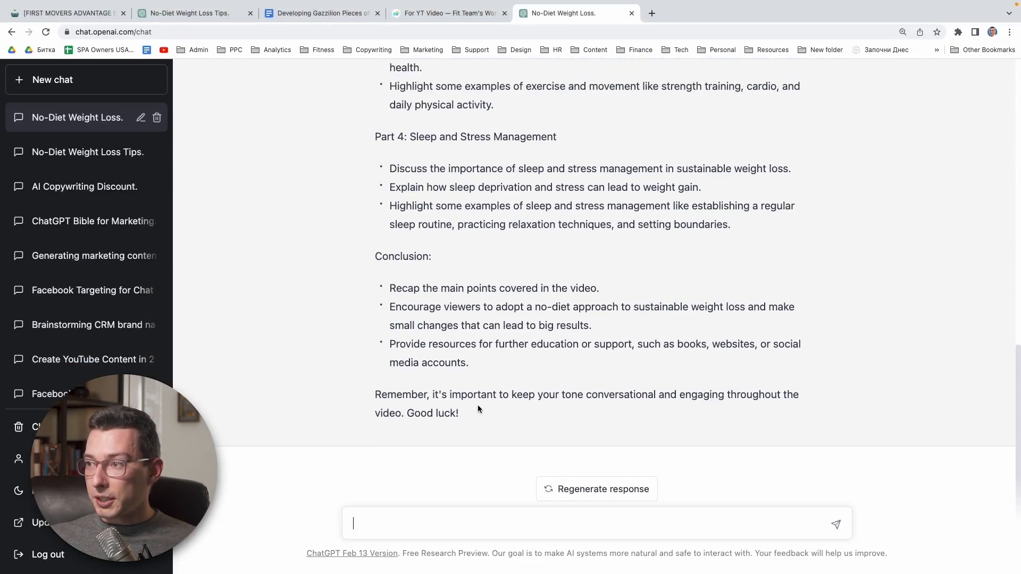
- Copy the script outline from Introduction onward into the document below the first topic title and delete the extra blank line above it
{"action": "scroll", "coordinate": [477, 405], "scroll_direction": "up", "scroll_amount": 5}
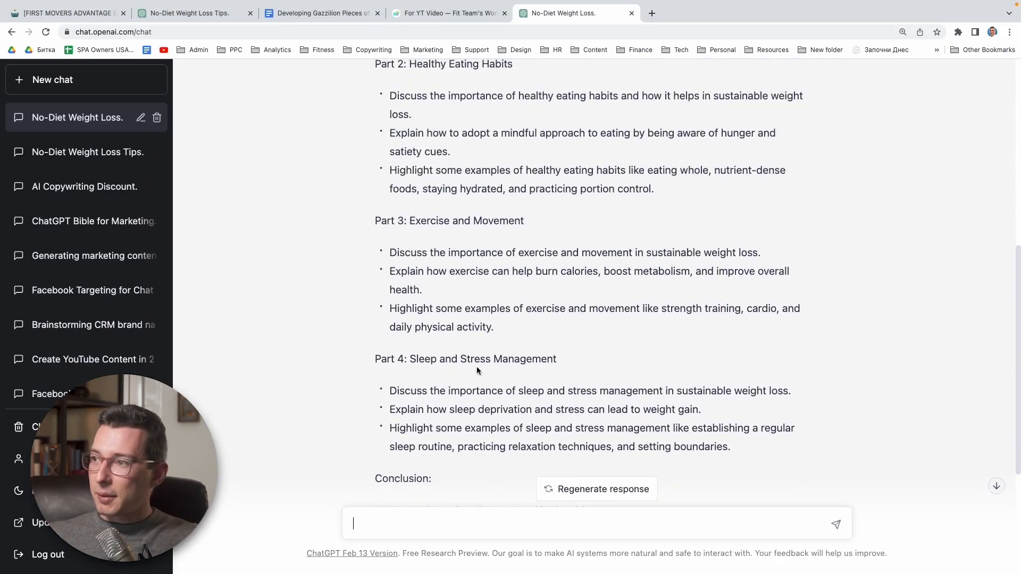
{"action": "scroll", "coordinate": [476, 371], "scroll_direction": "up", "scroll_amount": 4}
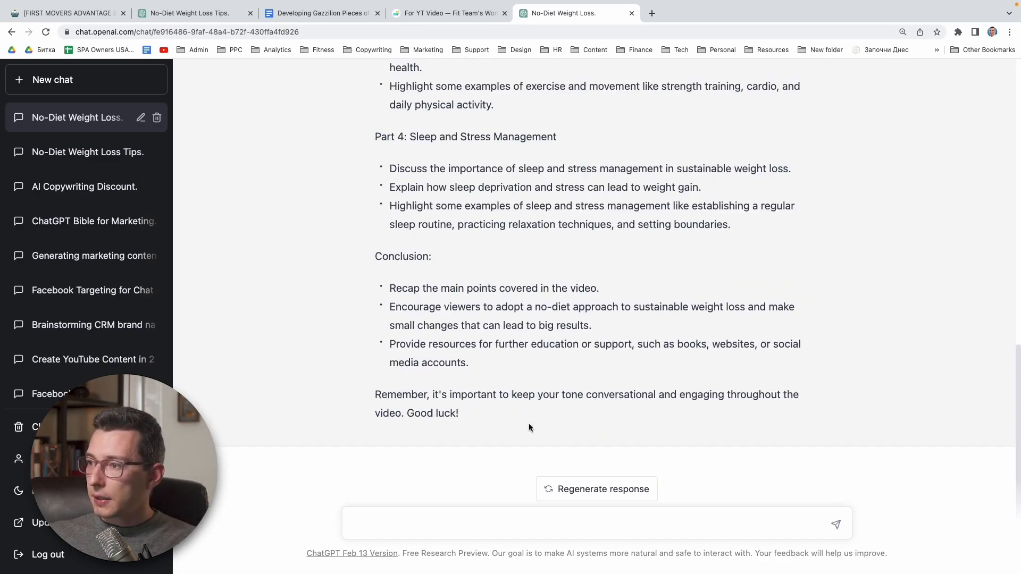
{"action": "left_click_drag", "start_coordinate": [477, 408], "coordinate": [378, 222]}
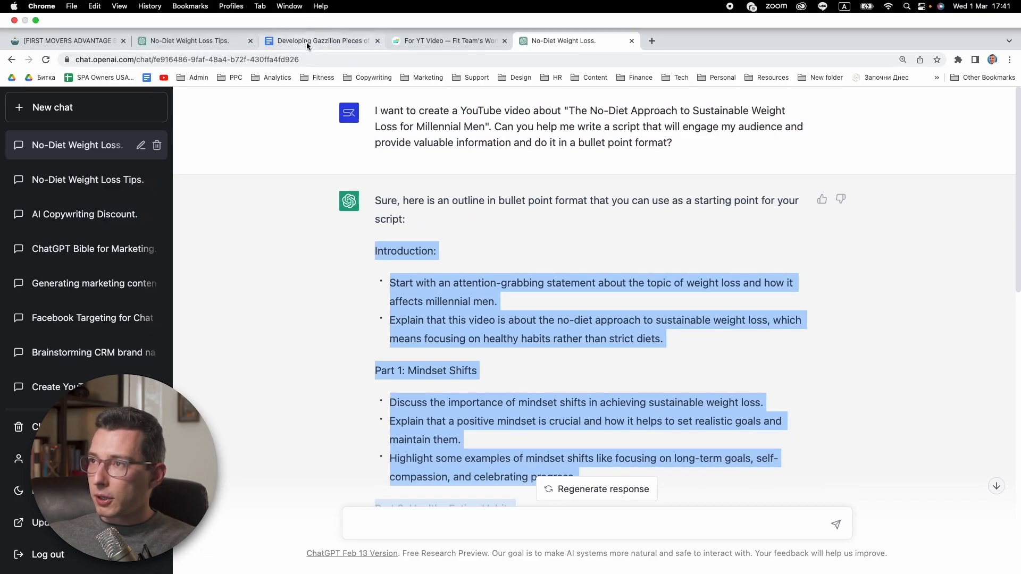
{"action": "left_click", "coordinate": [306, 43]}
{"action": "key", "text": "super+v"}
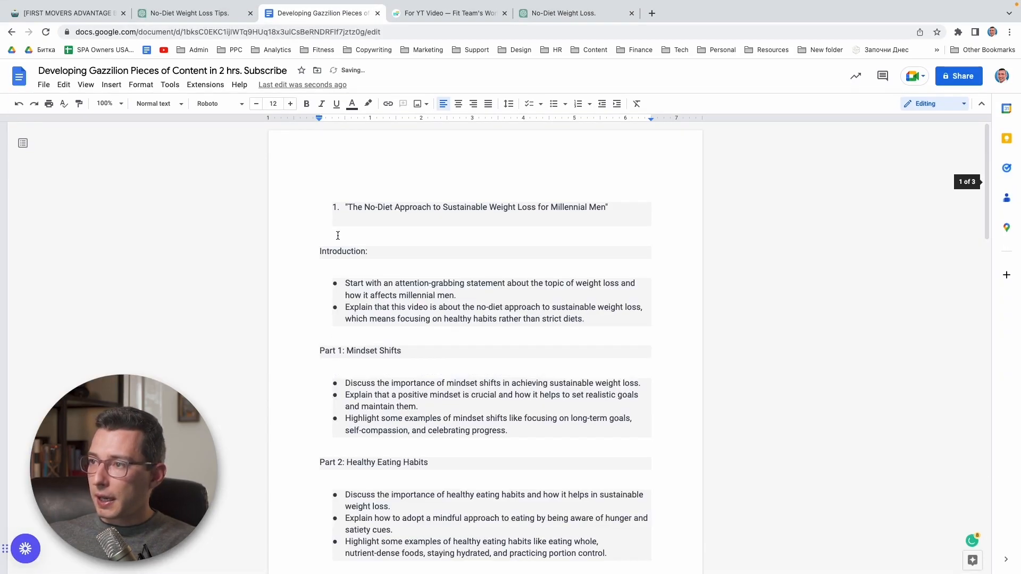
{"action": "left_click", "coordinate": [337, 232]}
{"action": "key", "text": "BackSpace"}
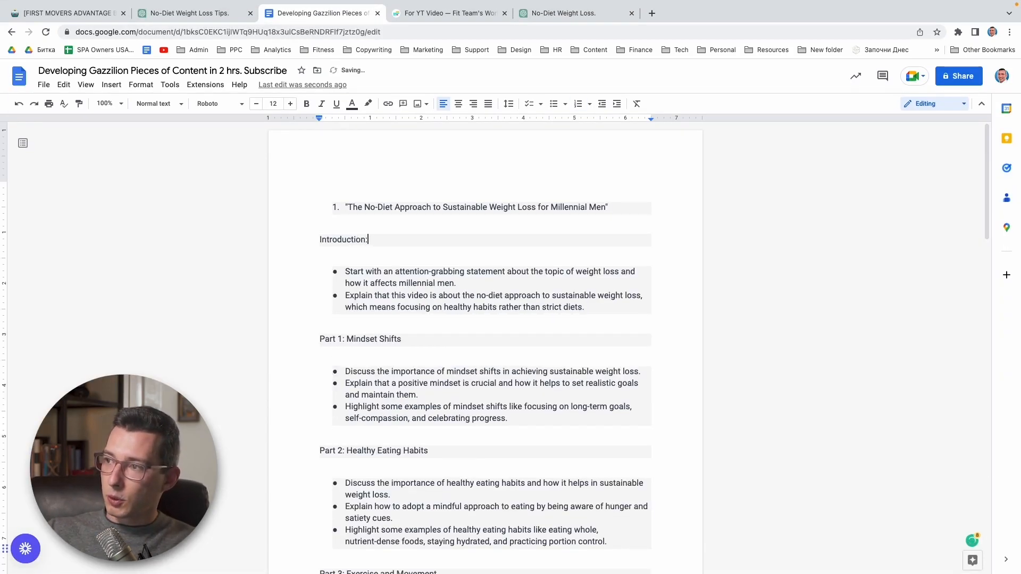
- Bold the Introduction, Part 1, Part 2, Part 3, Part 4 and Conclusion headings of the pasted script
{"action": "double_click", "coordinate": [323, 238]}
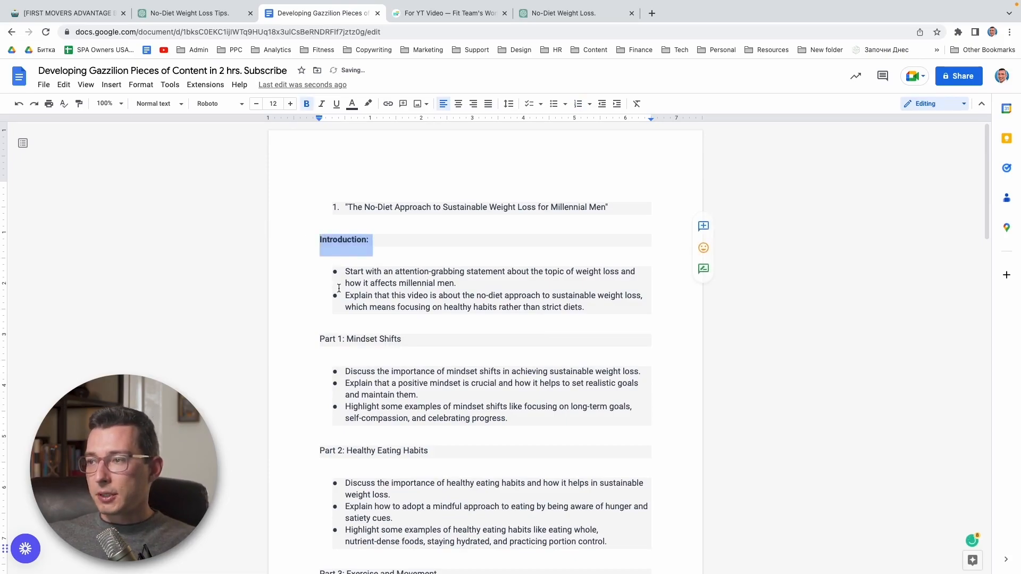
{"action": "triple_click", "coordinate": [363, 344]}
{"action": "key", "text": "super+b"}
{"action": "triple_click", "coordinate": [386, 452]}
{"action": "key", "text": "super+b"}
{"action": "scroll", "coordinate": [384, 452], "scroll_direction": "down", "scroll_amount": 5}
{"action": "triple_click", "coordinate": [366, 315]}
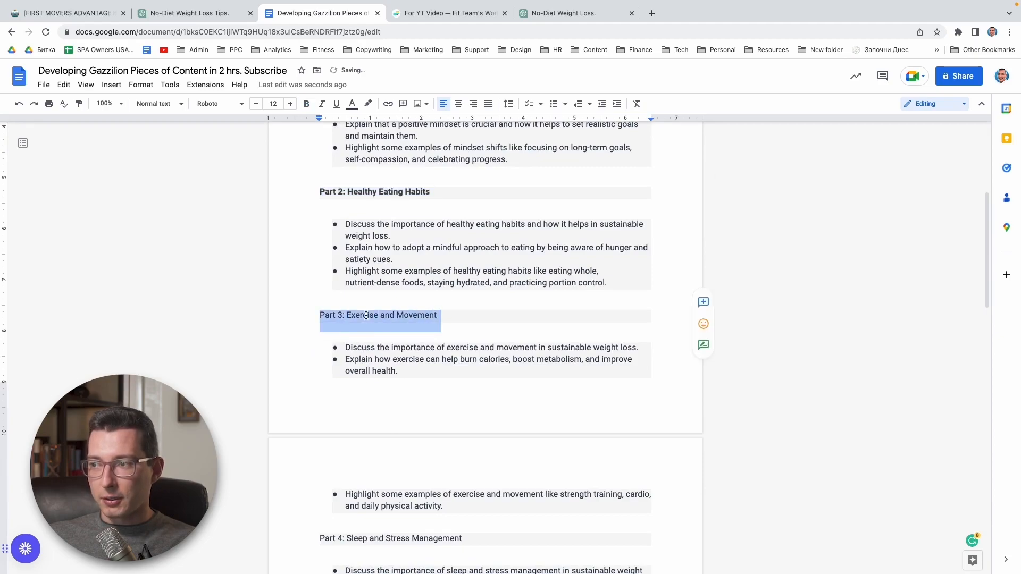
{"action": "key", "text": "super+b"}
{"action": "scroll", "coordinate": [372, 346], "scroll_direction": "down", "scroll_amount": 2}
{"action": "triple_click", "coordinate": [379, 420]}
{"action": "key", "text": "super+b"}
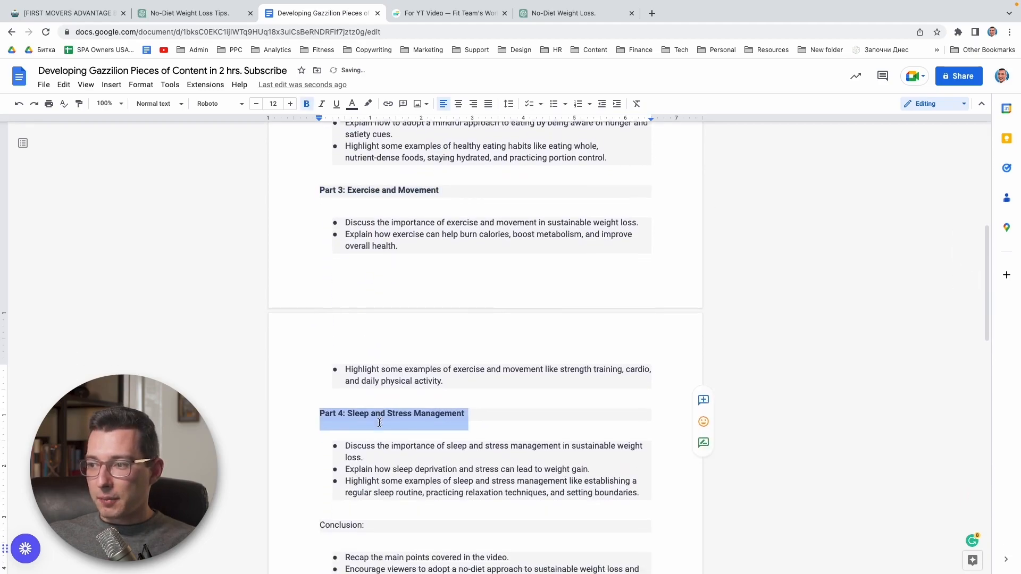
{"action": "scroll", "coordinate": [375, 421], "scroll_direction": "down", "scroll_amount": 2}
{"action": "triple_click", "coordinate": [321, 423]}
{"action": "left_click", "coordinate": [342, 432]}
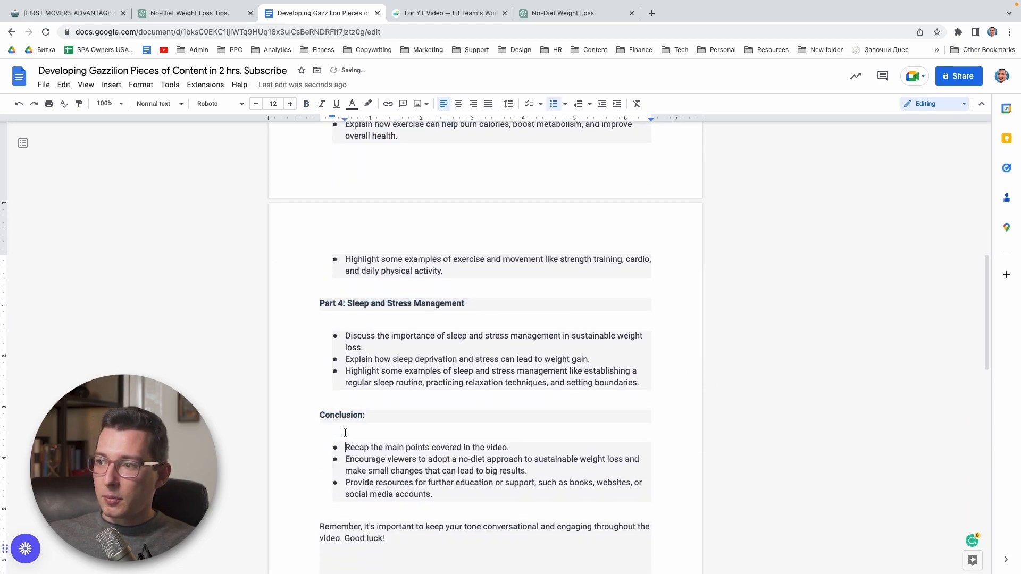
- Bold the document's first topic title, "The No-Diet Approach to Sustainable Weight Loss for Millennial Men", and apply the Heading 1 style to it
{"action": "scroll", "coordinate": [344, 430], "scroll_direction": "up", "scroll_amount": 5}
{"action": "scroll", "coordinate": [373, 394], "scroll_direction": "up", "scroll_amount": 5}
{"action": "scroll", "coordinate": [390, 376], "scroll_direction": "down", "scroll_amount": 2}
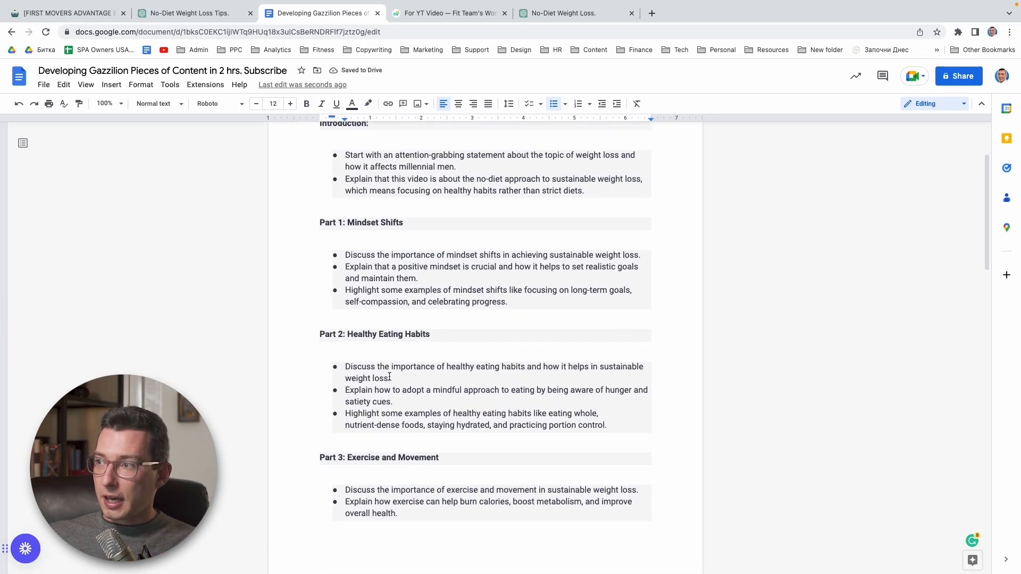
{"action": "scroll", "coordinate": [390, 319], "scroll_direction": "up", "scroll_amount": 2}
{"action": "triple_click", "coordinate": [412, 207]}
{"action": "key", "text": "super+b"}
{"action": "left_click", "coordinate": [162, 110]}
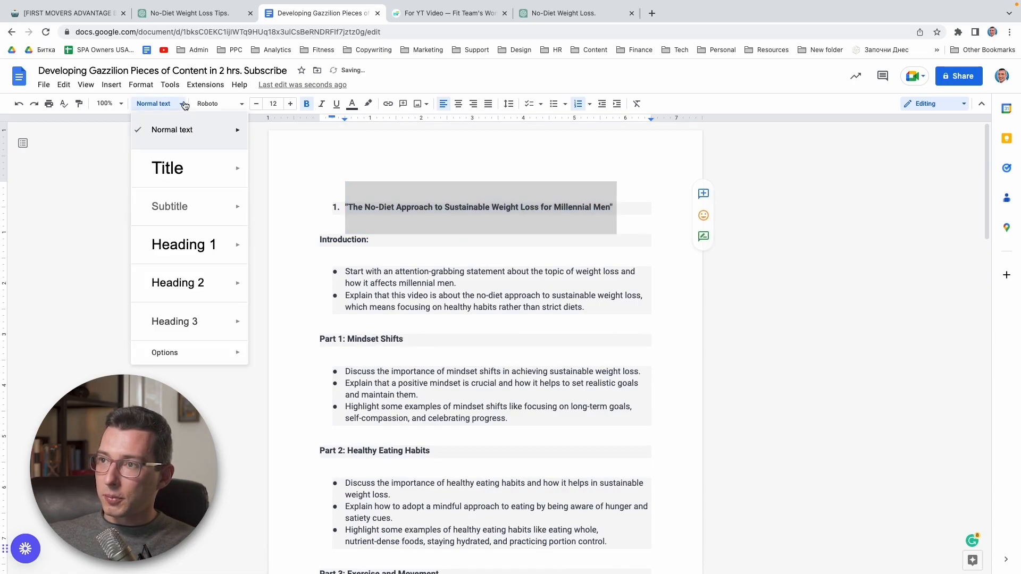
{"action": "left_click", "coordinate": [182, 242]}
- Look through the collected video scripts in the document, then return to the end of the first script
{"action": "scroll", "coordinate": [358, 226], "scroll_direction": "down", "scroll_amount": 15}
{"action": "scroll", "coordinate": [358, 226], "scroll_direction": "down", "scroll_amount": 2}
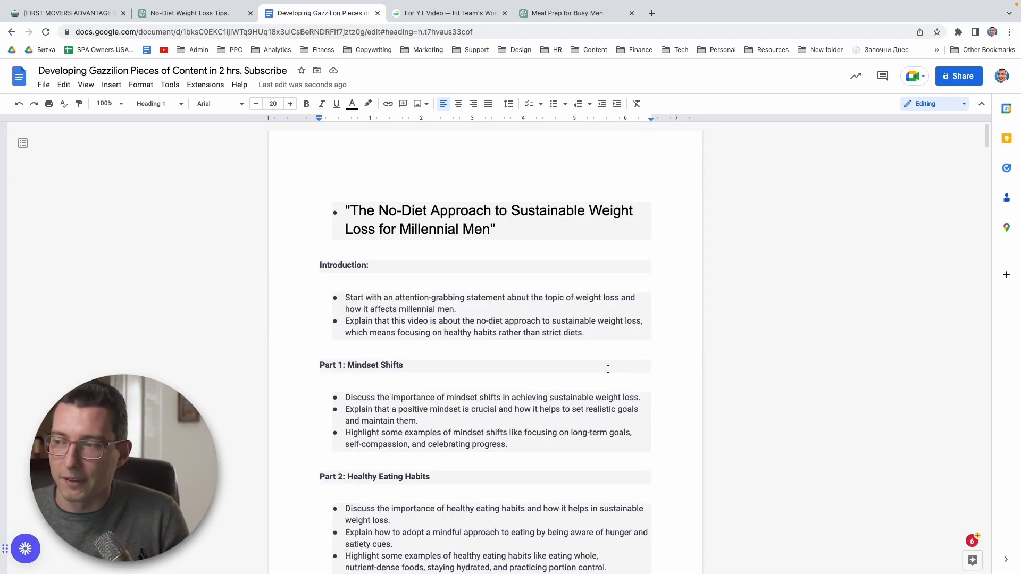
{"action": "scroll", "coordinate": [576, 338], "scroll_direction": "down", "scroll_amount": 20}
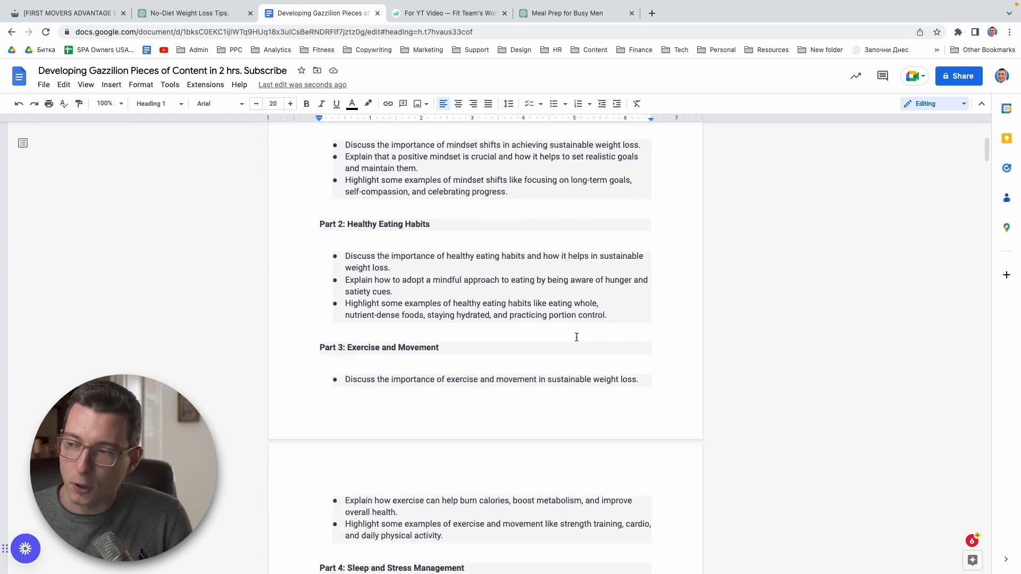
{"action": "scroll", "coordinate": [576, 338], "scroll_direction": "down", "scroll_amount": 20}
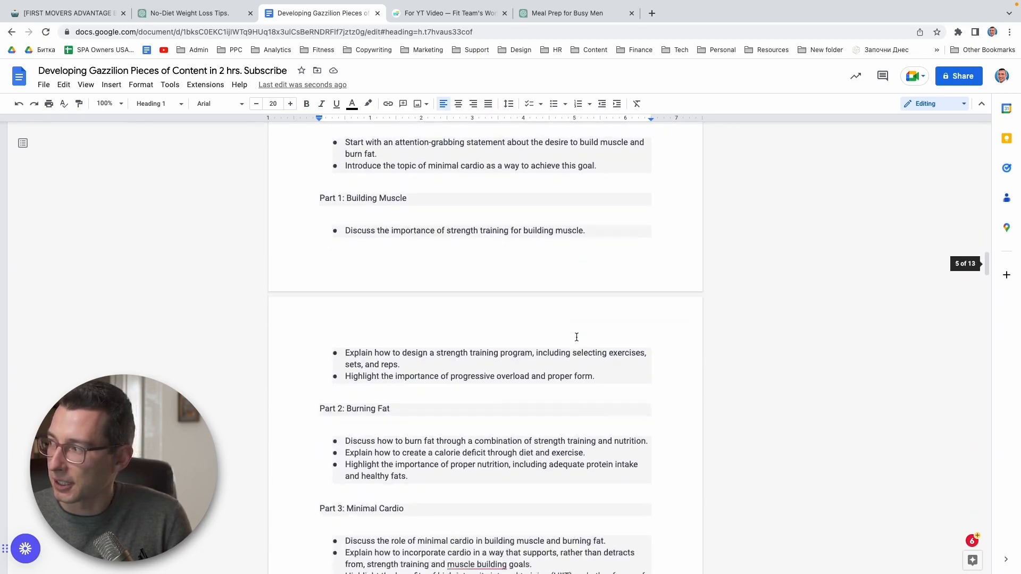
{"action": "scroll", "coordinate": [576, 338], "scroll_direction": "down", "scroll_amount": 20}
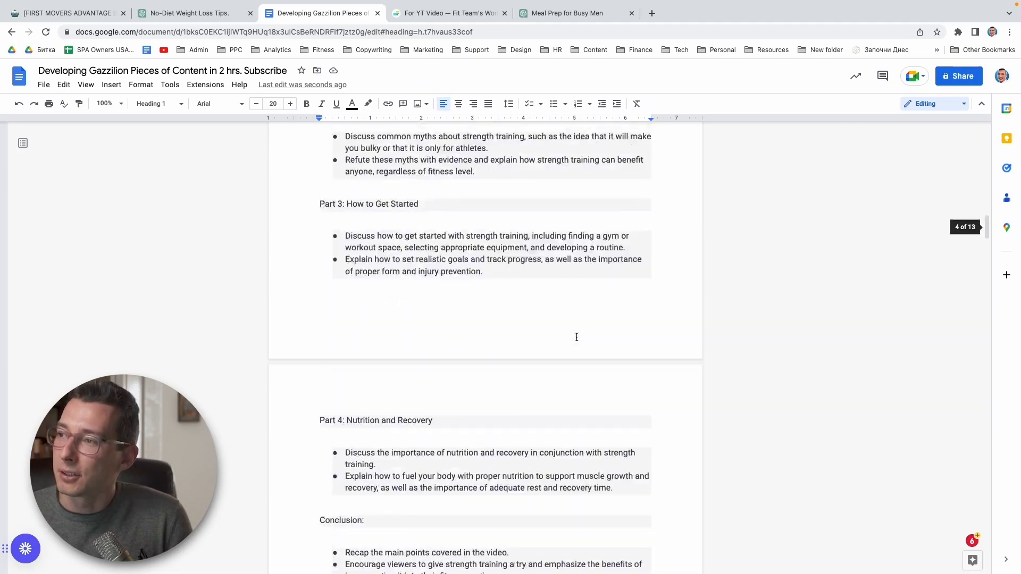
{"action": "scroll", "coordinate": [576, 337], "scroll_direction": "up", "scroll_amount": 20}
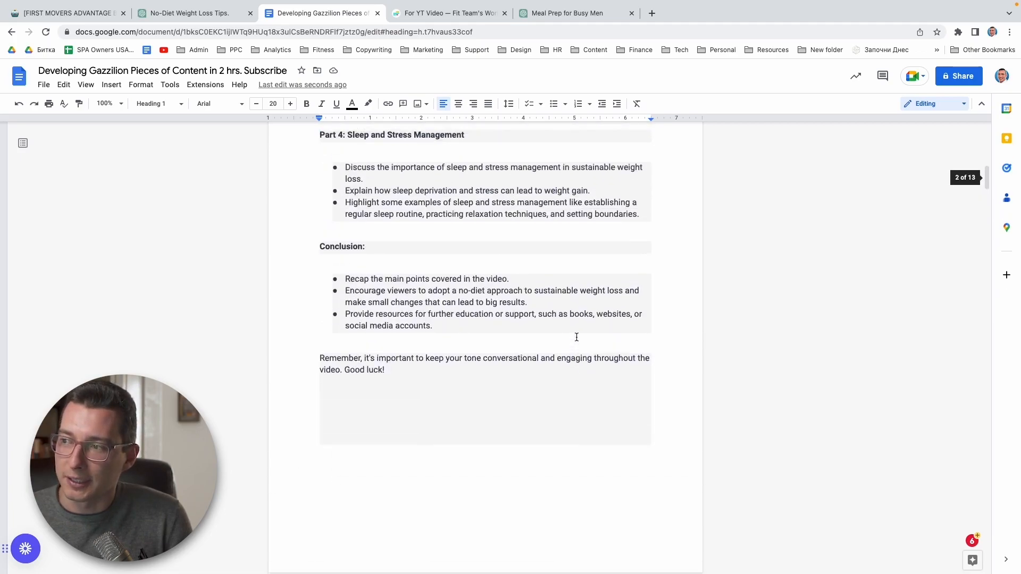
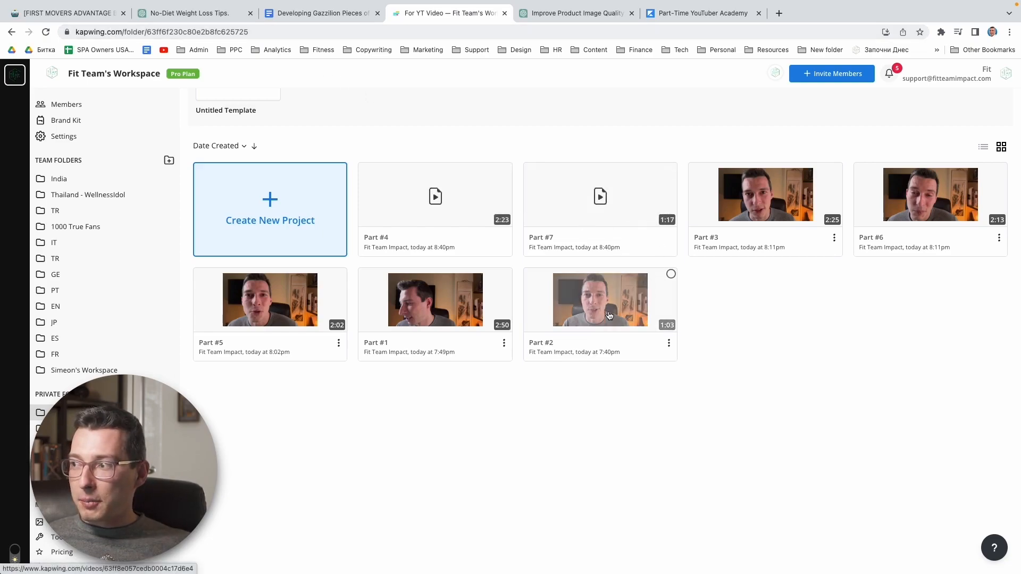
- Create a 16:9 project in Kapwing and add the recorded part clips from the personal media library to its timeline
{"action": "left_click", "coordinate": [295, 217]}
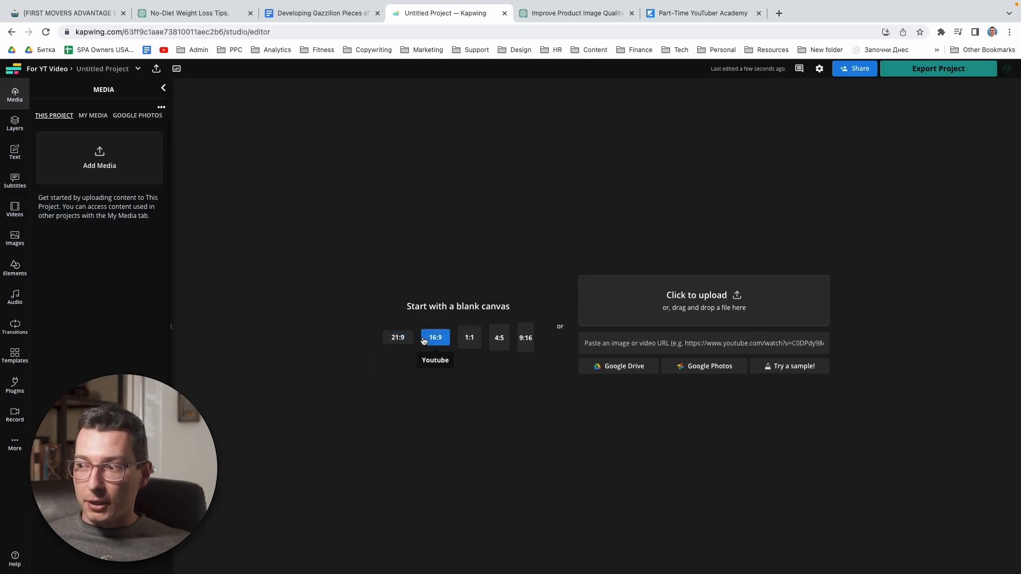
{"action": "left_click", "coordinate": [434, 338]}
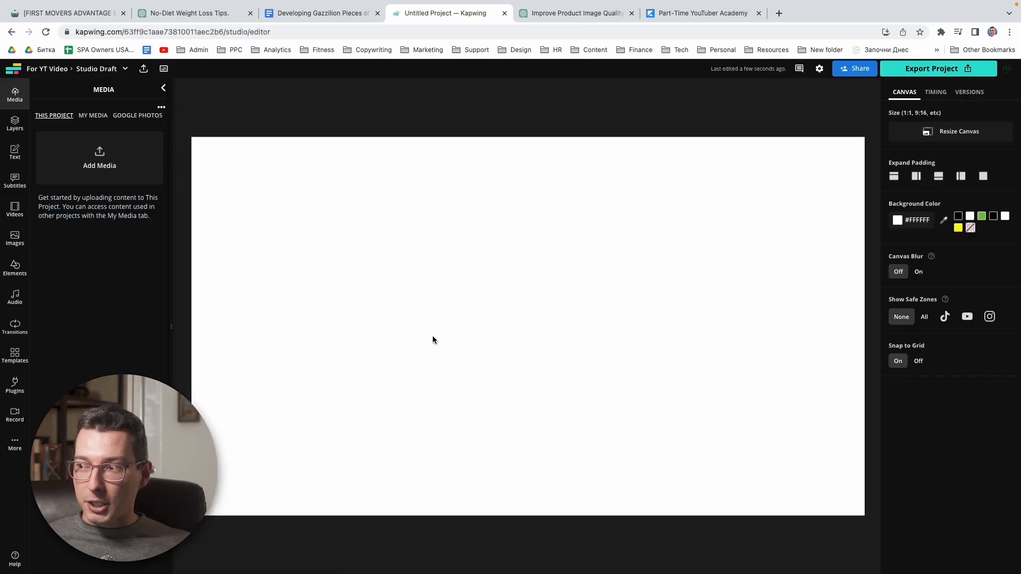
{"action": "left_click", "coordinate": [91, 115]}
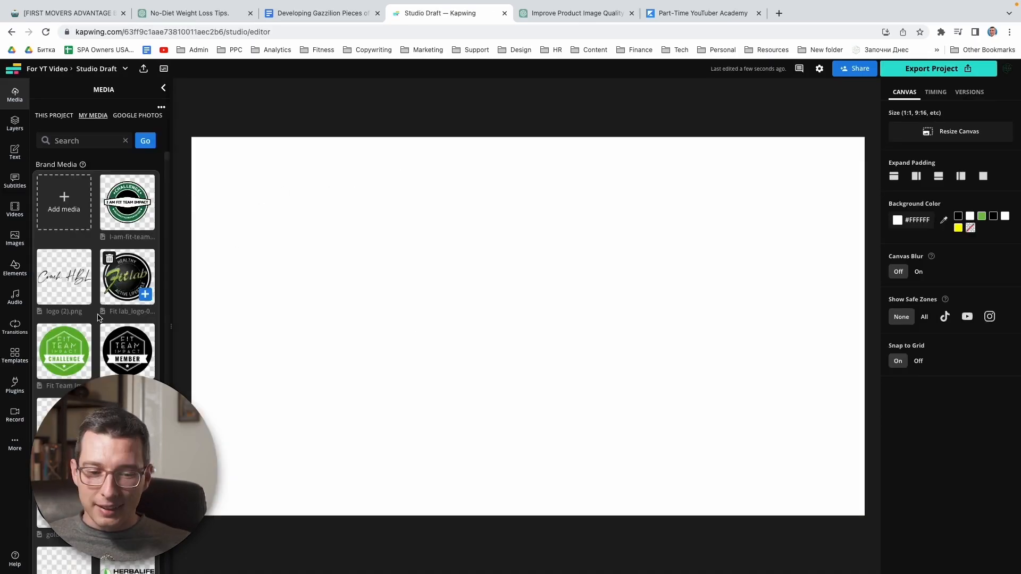
{"action": "scroll", "coordinate": [97, 317], "scroll_direction": "down", "scroll_amount": 4}
{"action": "scroll", "coordinate": [97, 317], "scroll_direction": "down", "scroll_amount": 6}
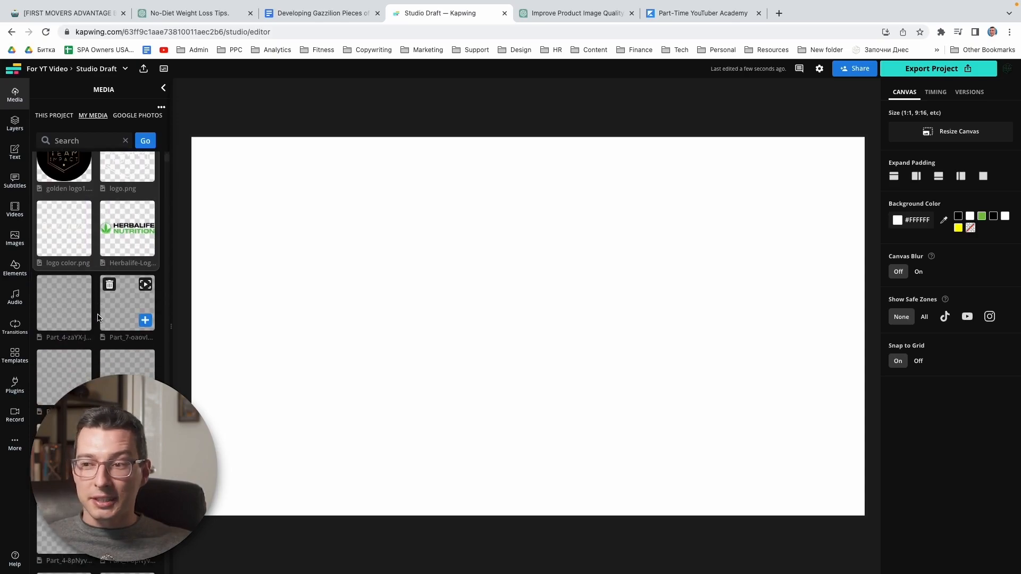
{"action": "scroll", "coordinate": [97, 318], "scroll_direction": "down", "scroll_amount": 3}
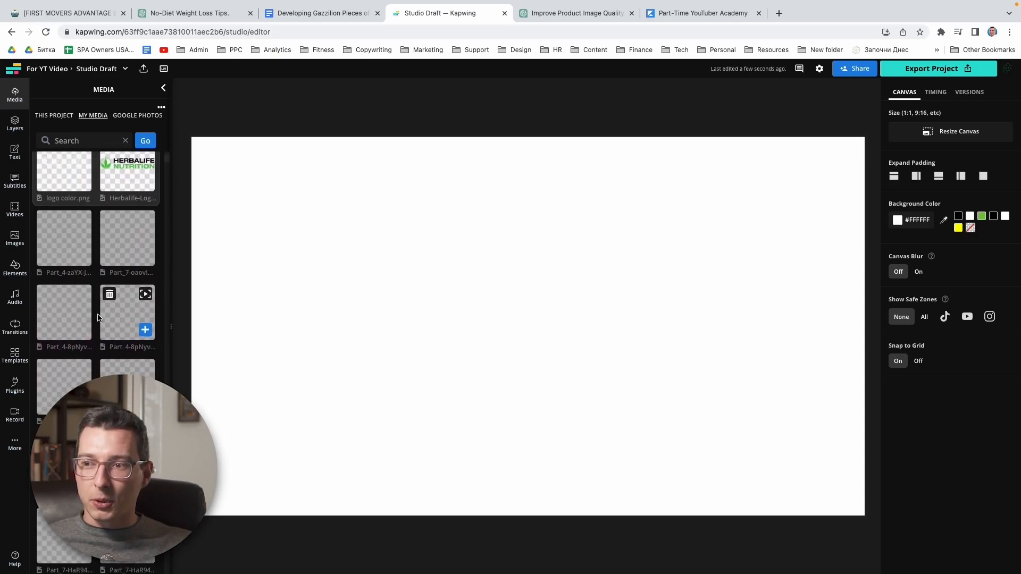
{"action": "scroll", "coordinate": [97, 318], "scroll_direction": "down", "scroll_amount": 4}
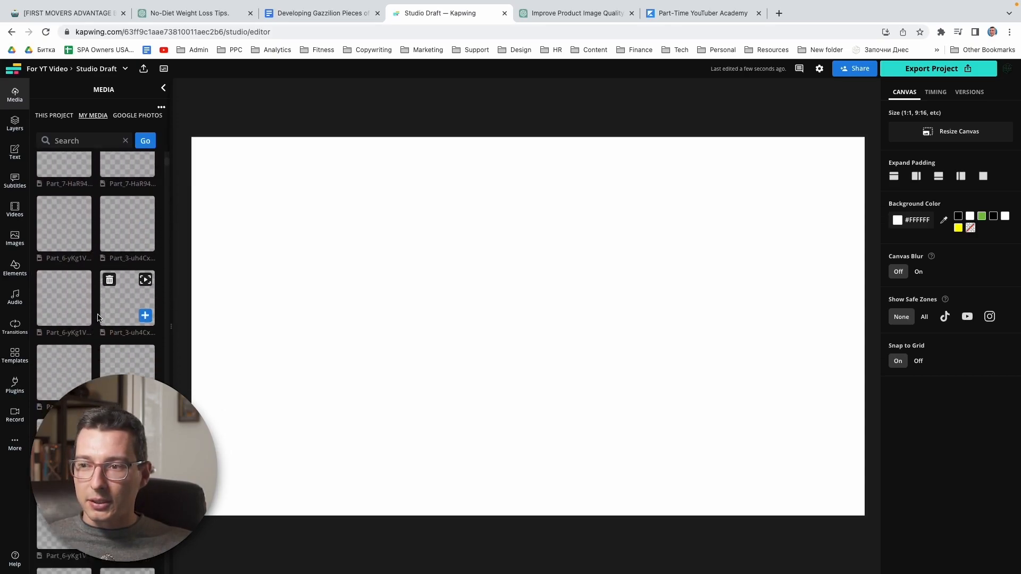
{"action": "left_click_drag", "start_coordinate": [121, 297], "coordinate": [321, 296]}
{"action": "left_click", "coordinate": [80, 357]}
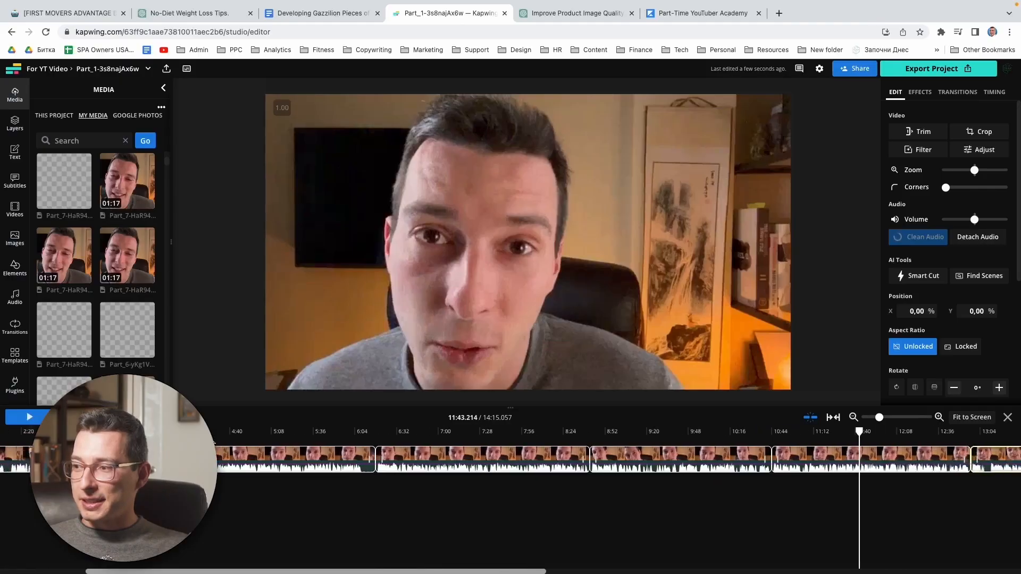
- Examine the assembled clips along the timeline, previewing several moments in the first clip
{"action": "scroll", "coordinate": [214, 443], "scroll_direction": "right", "scroll_amount": 10}
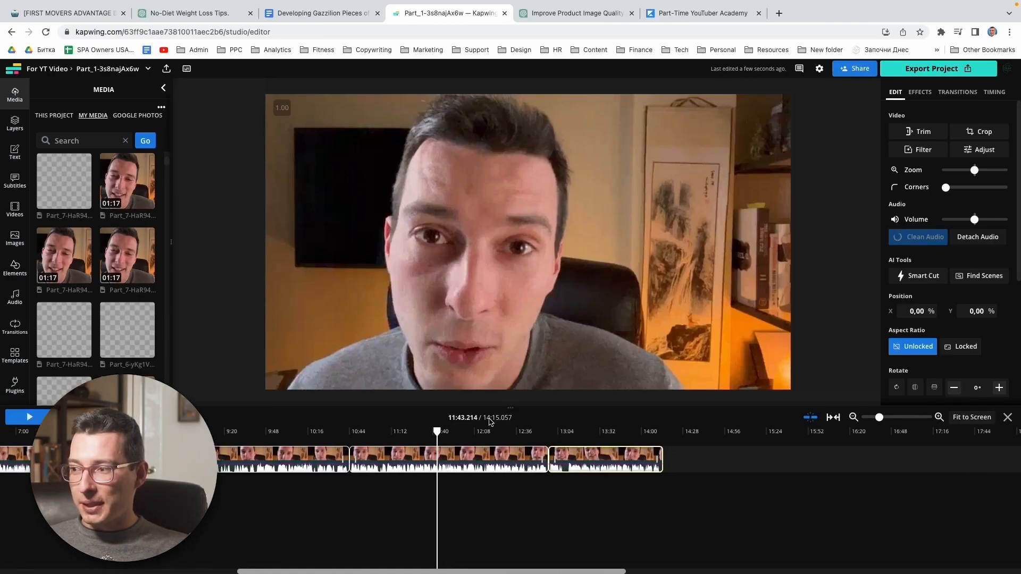
{"action": "scroll", "coordinate": [484, 450], "scroll_direction": "left", "scroll_amount": 15}
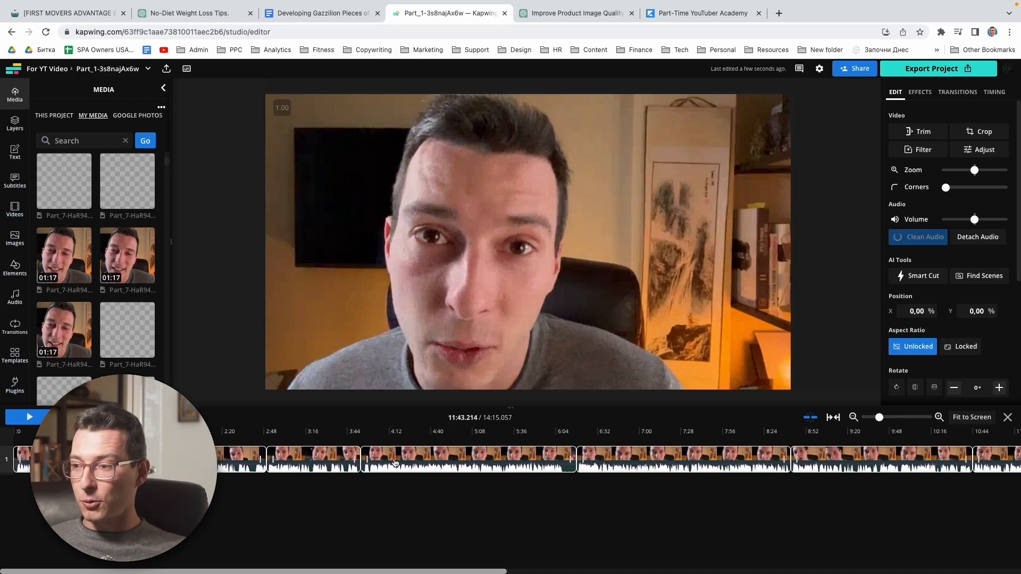
{"action": "left_click", "coordinate": [102, 500]}
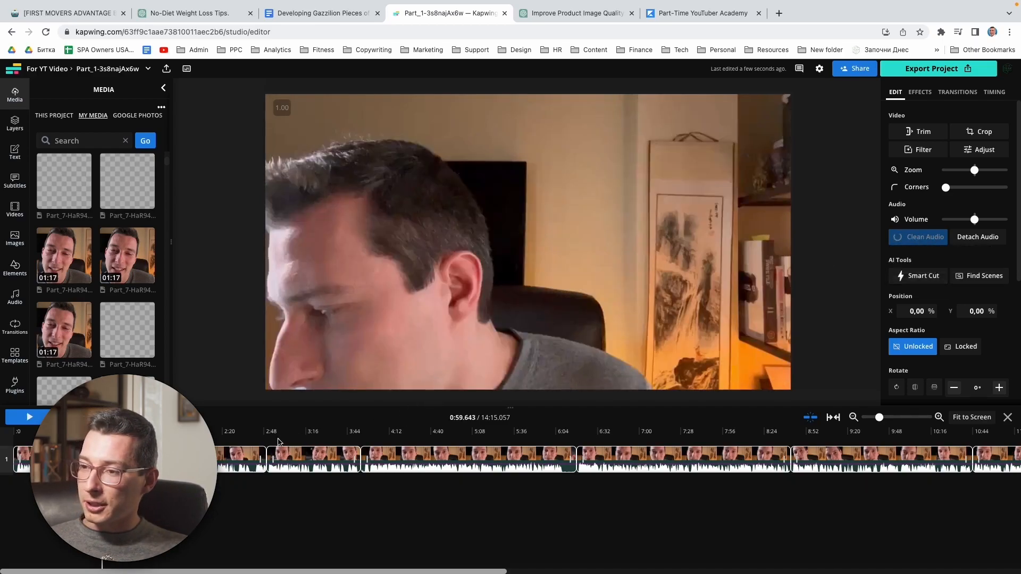
{"action": "left_click", "coordinate": [145, 432]}
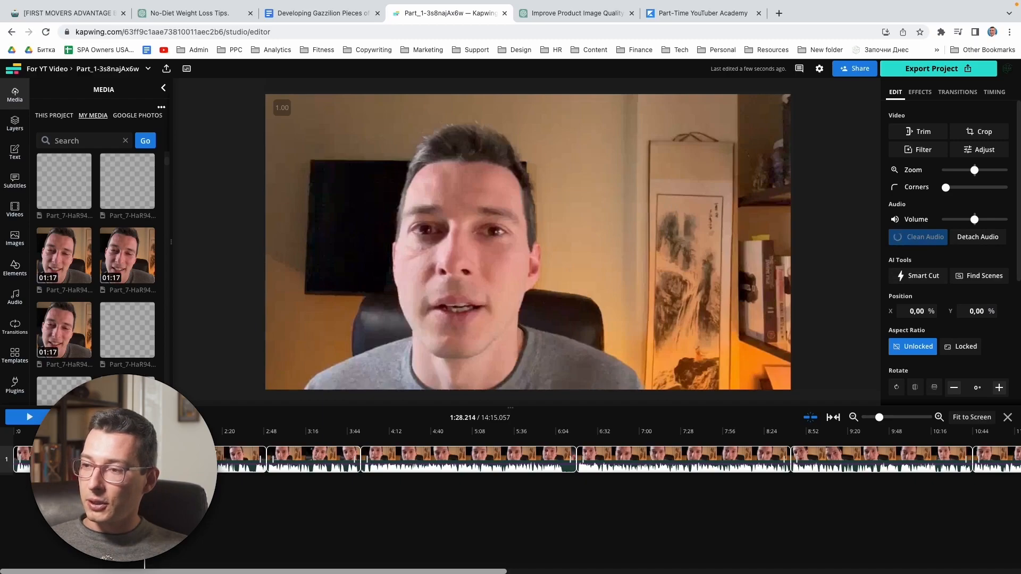
{"action": "left_click", "coordinate": [222, 435]}
{"action": "scroll", "coordinate": [242, 461], "scroll_direction": "right", "scroll_amount": 10}
{"action": "scroll", "coordinate": [242, 462], "scroll_direction": "left", "scroll_amount": 7}
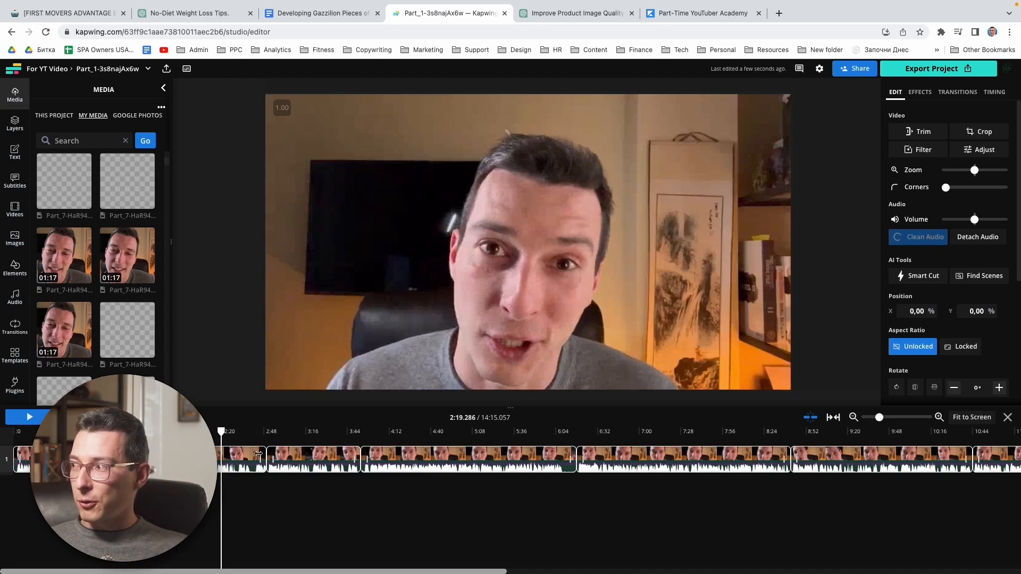
{"action": "scroll", "coordinate": [256, 465], "scroll_direction": "right", "scroll_amount": 6}
{"action": "scroll", "coordinate": [263, 474], "scroll_direction": "left", "scroll_amount": 6}
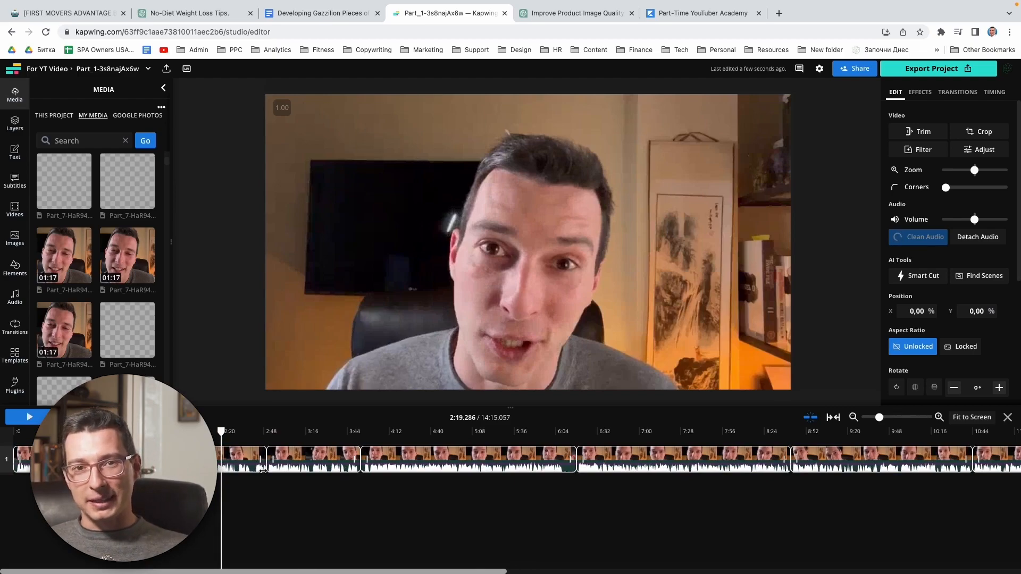
- Remove the silences from the first clip at the start of the timeline with Smart Cut
{"action": "left_click", "coordinate": [16, 432]}
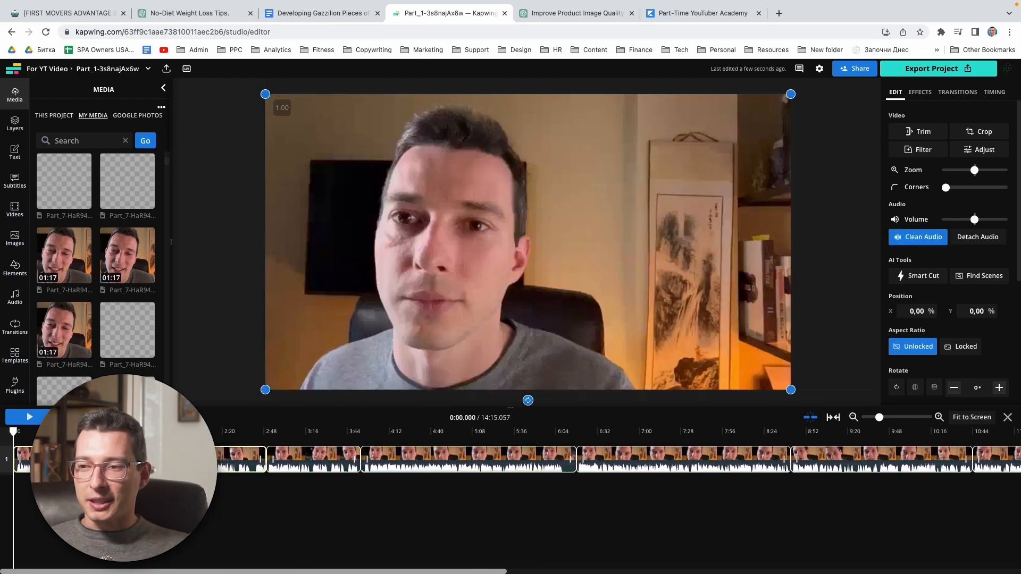
{"action": "left_click", "coordinate": [924, 277]}
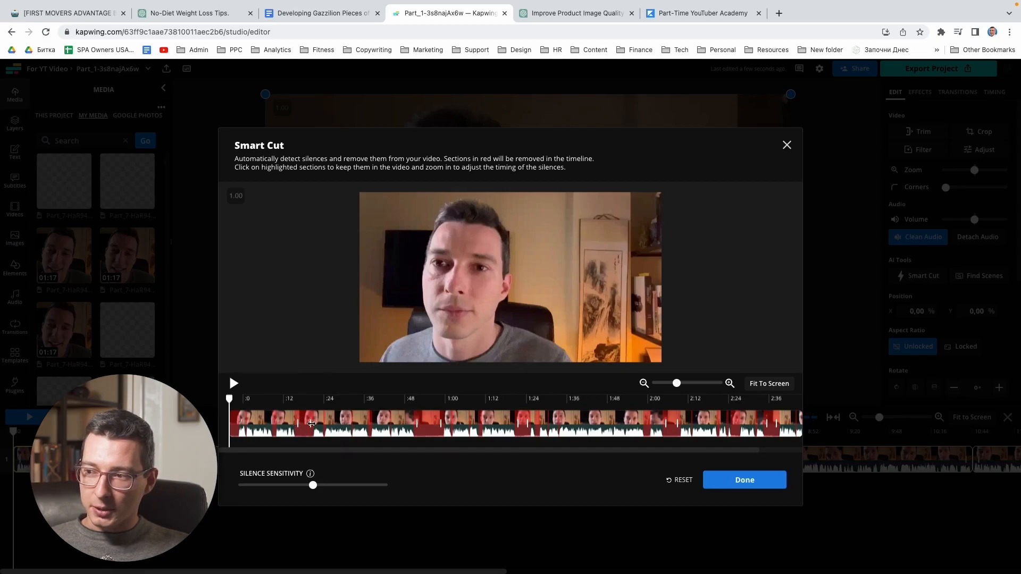
{"action": "mouse_move", "coordinate": [312, 486]}
{"action": "left_mouse_down"}
{"action": "mouse_move", "coordinate": [271, 486]}
{"action": "mouse_move", "coordinate": [362, 488]}
{"action": "mouse_move", "coordinate": [313, 487]}
{"action": "left_mouse_up"}
{"action": "left_click", "coordinate": [737, 482]}
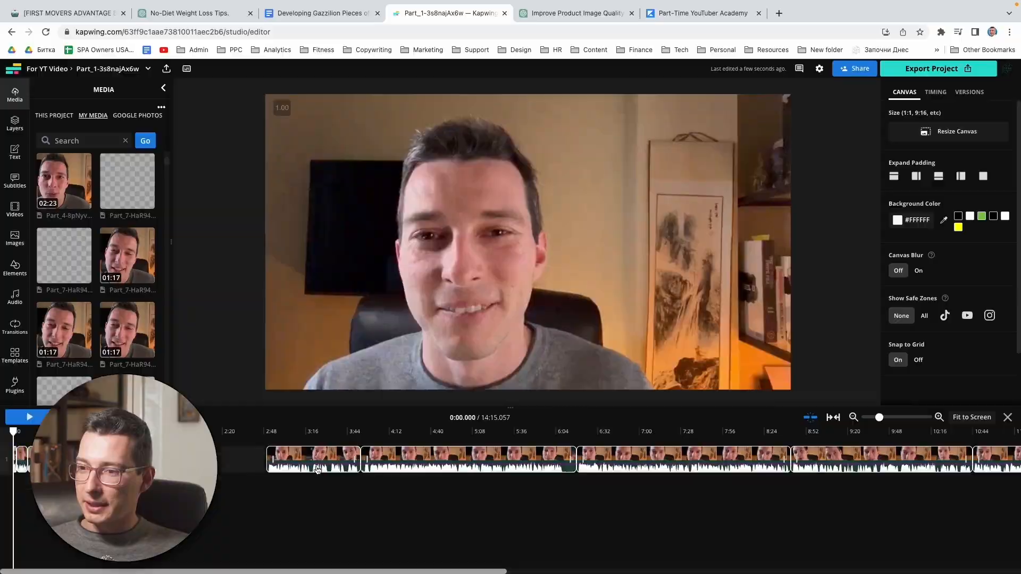
- Check the silence-trimmed timeline by previewing its end, its beginning and the point at 9:59
{"action": "left_click", "coordinate": [787, 431]}
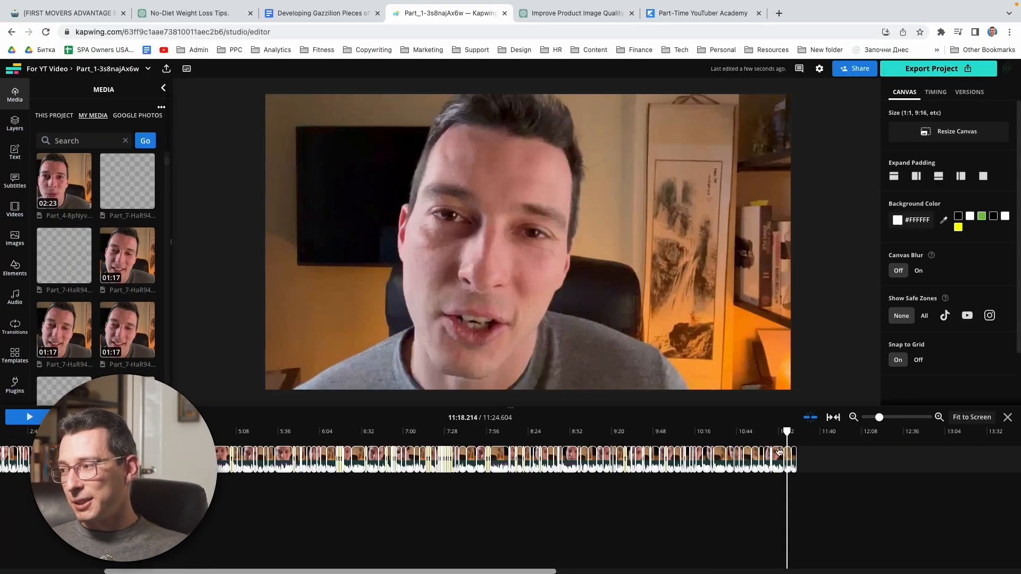
{"action": "left_click_drag", "start_coordinate": [787, 432], "coordinate": [798, 432]}
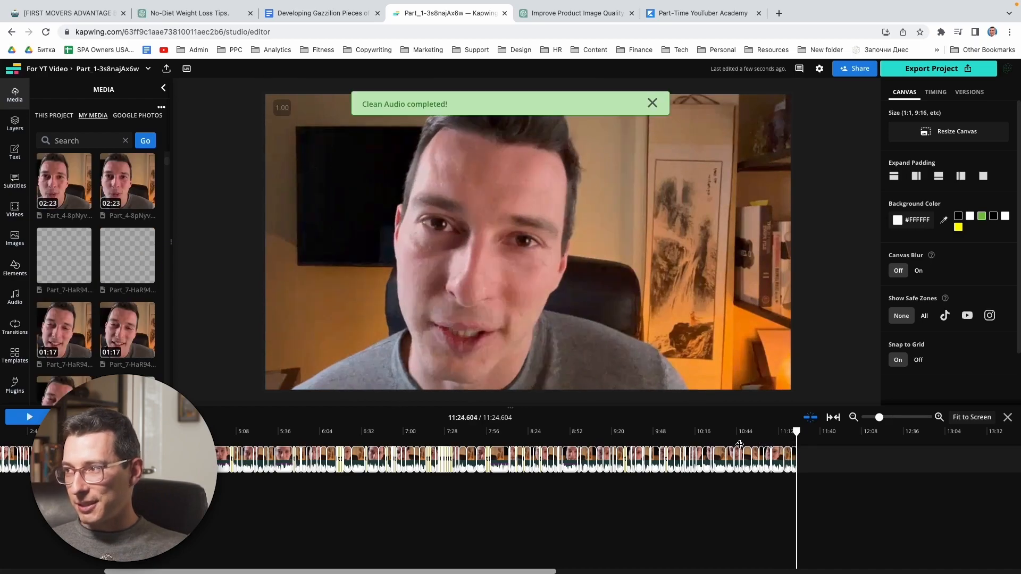
{"action": "scroll", "coordinate": [491, 460], "scroll_direction": "left", "scroll_amount": 5}
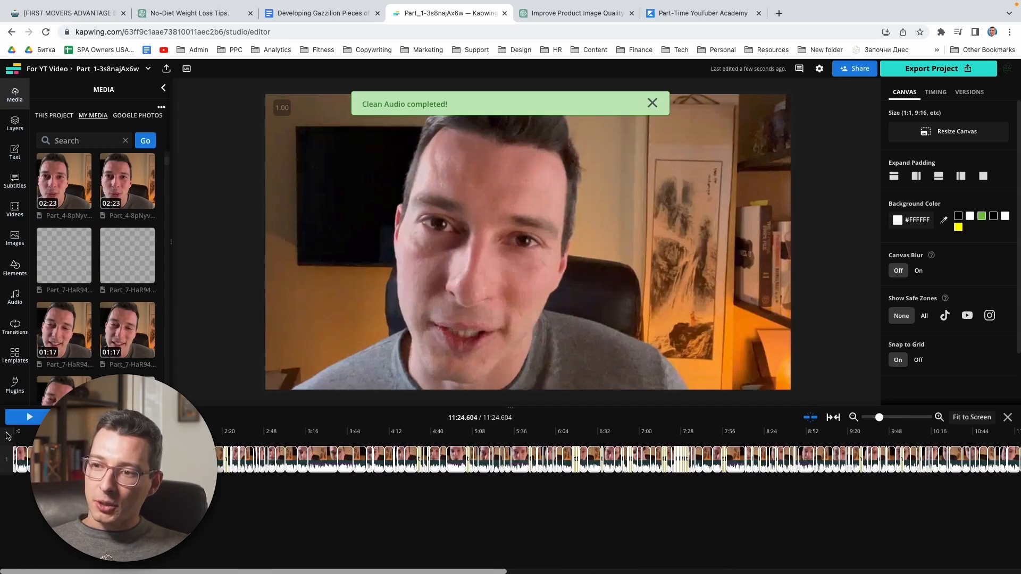
{"action": "left_click", "coordinate": [15, 433]}
{"action": "left_click_drag", "start_coordinate": [15, 433], "coordinate": [10, 433]}
{"action": "left_click", "coordinate": [43, 433]}
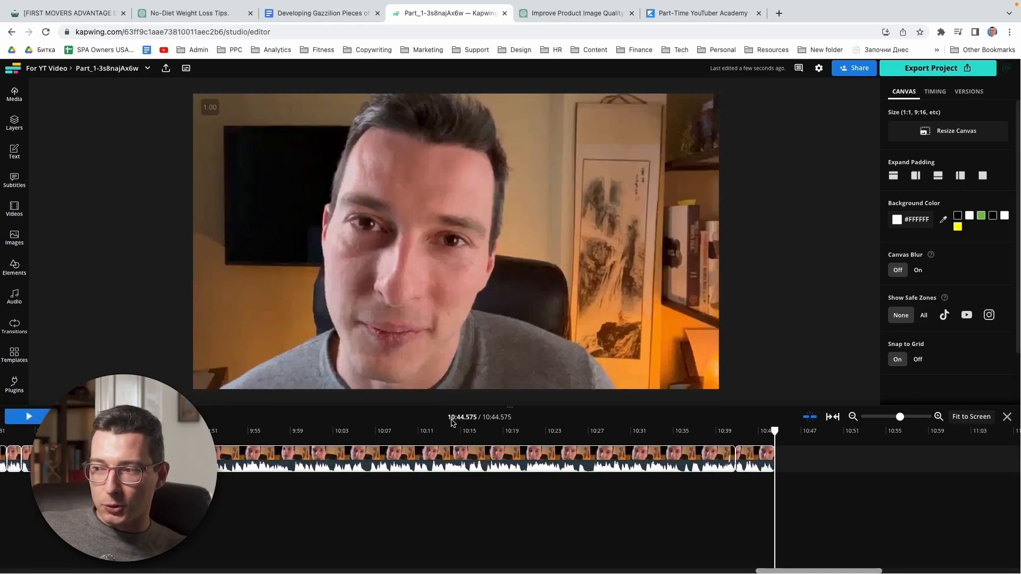
{"action": "left_click", "coordinate": [291, 432]}
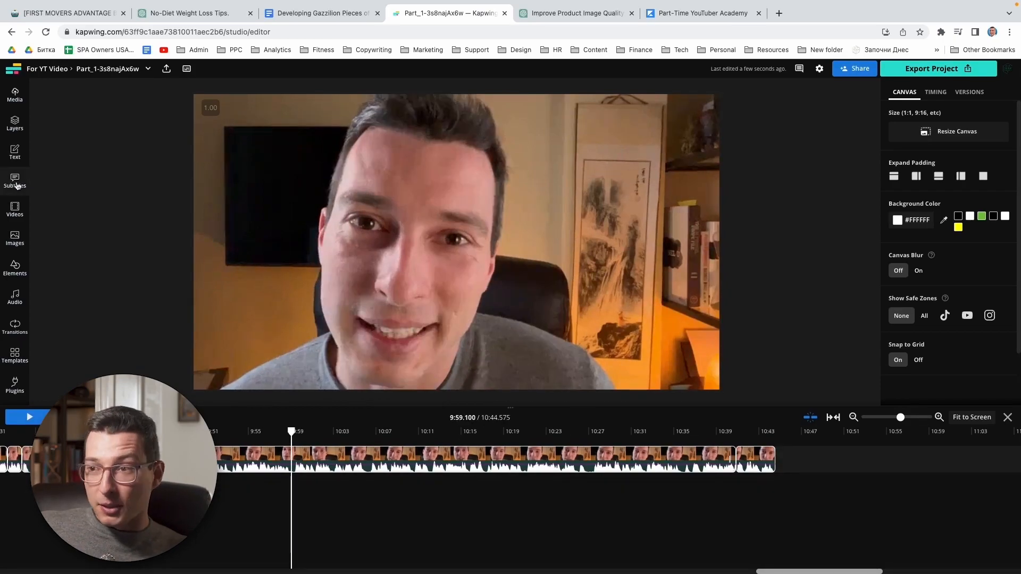
- Generate Magic Subtitles for Part_1-3s8najAx6w.mov in English (United States) with no translation
{"action": "left_click", "coordinate": [16, 182]}
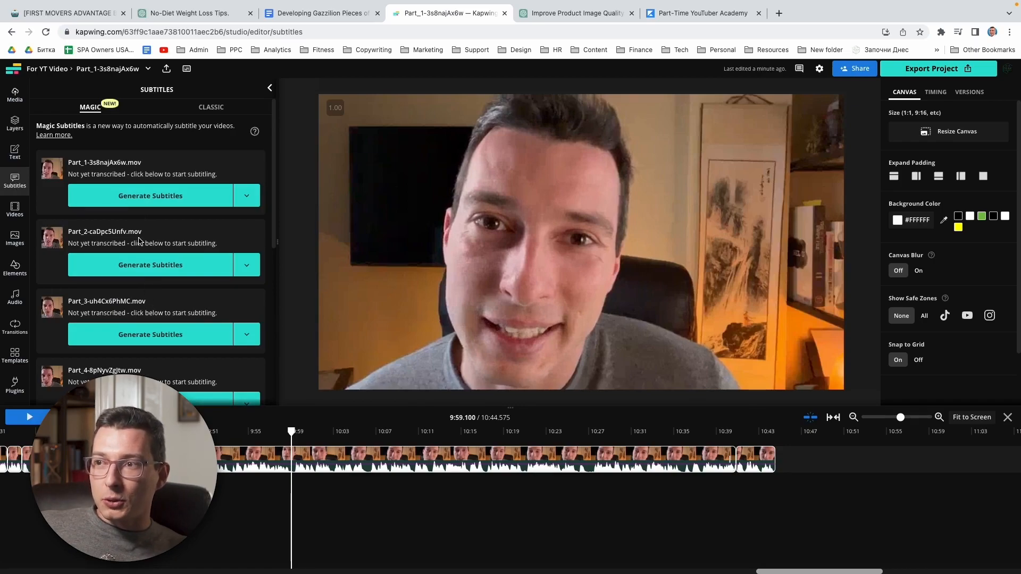
{"action": "scroll", "coordinate": [121, 201], "scroll_direction": "down", "scroll_amount": 6}
{"action": "scroll", "coordinate": [122, 205], "scroll_direction": "up", "scroll_amount": 6}
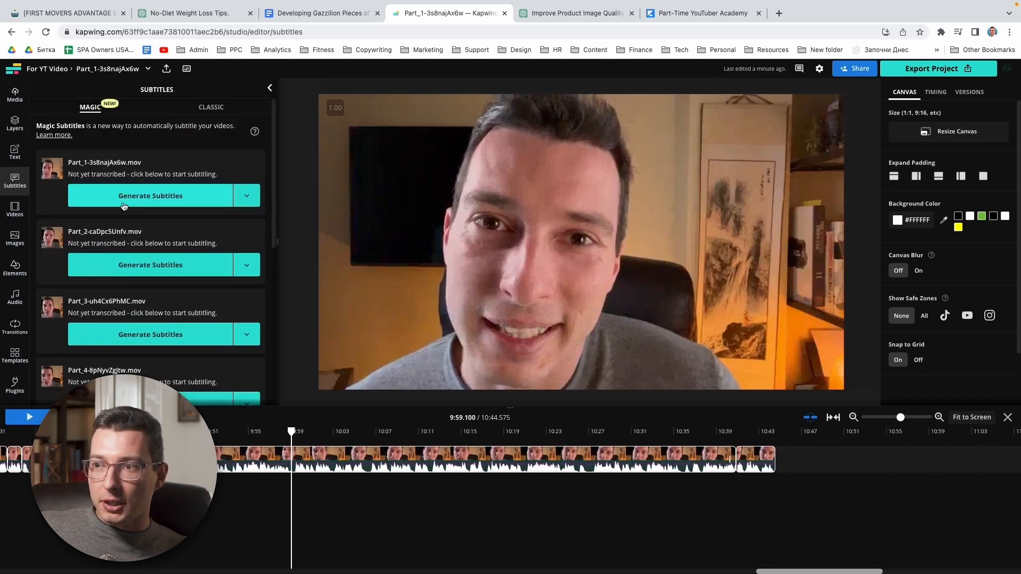
{"action": "left_click", "coordinate": [109, 195]}
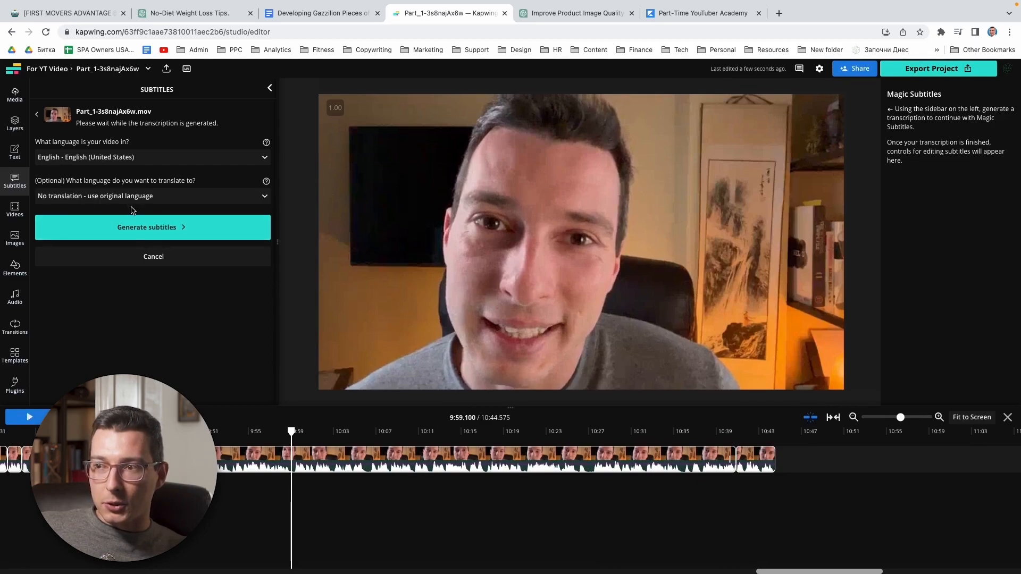
{"action": "left_click", "coordinate": [138, 223]}
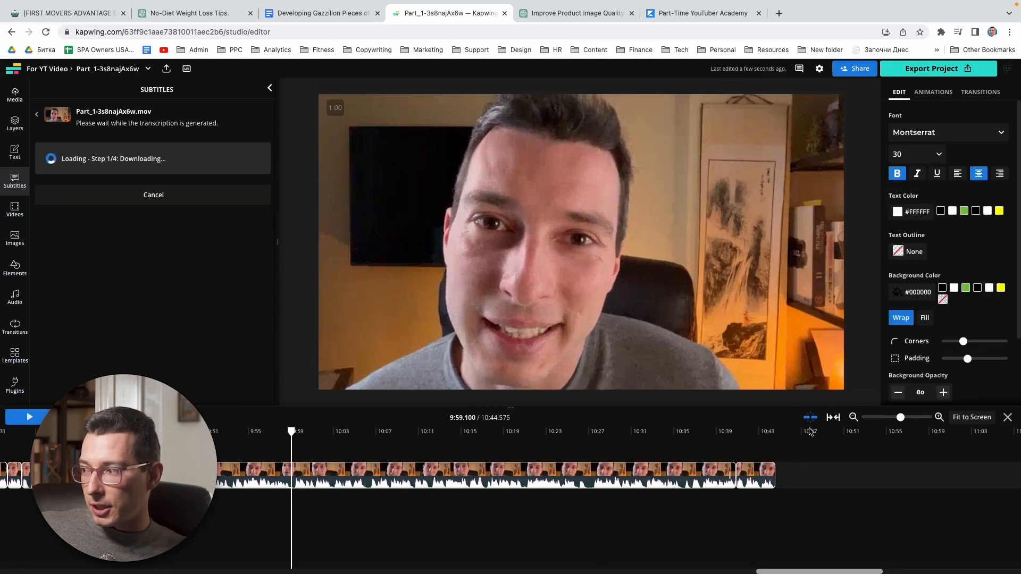
- Review the silence-trimmed clips along the timeline from 9:59 back to its beginning
{"action": "left_click_drag", "start_coordinate": [290, 433], "coordinate": [37, 432]}
{"action": "scroll", "coordinate": [510, 475], "scroll_direction": "left", "scroll_amount": 17}
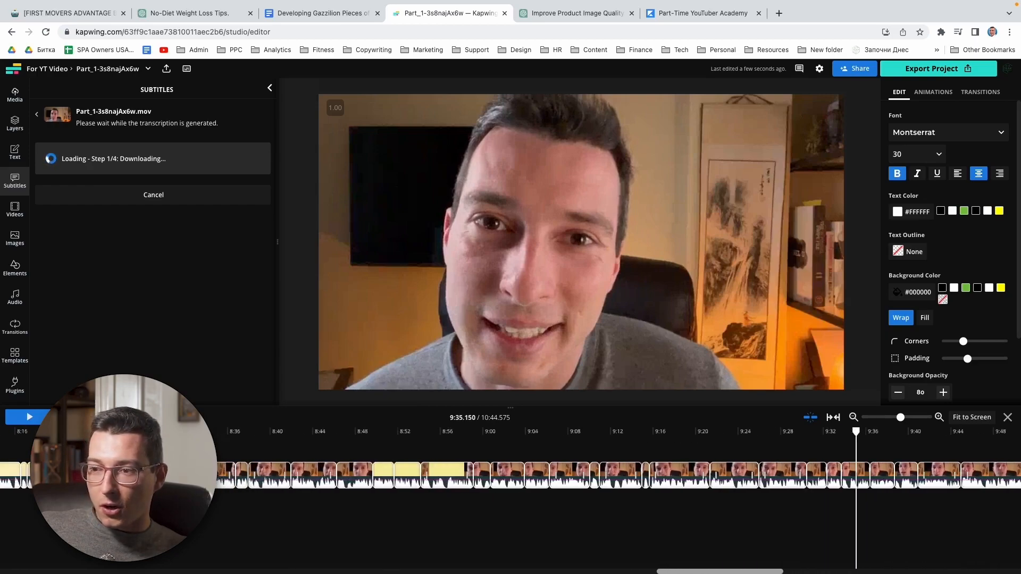
{"action": "scroll", "coordinate": [510, 476], "scroll_direction": "left", "scroll_amount": 20}
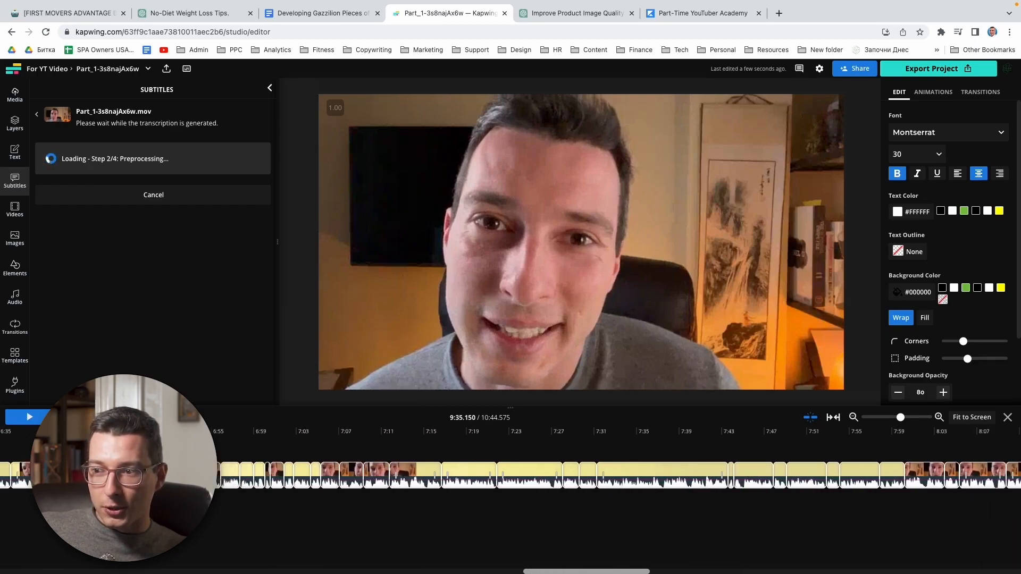
{"action": "scroll", "coordinate": [511, 476], "scroll_direction": "left", "scroll_amount": 20}
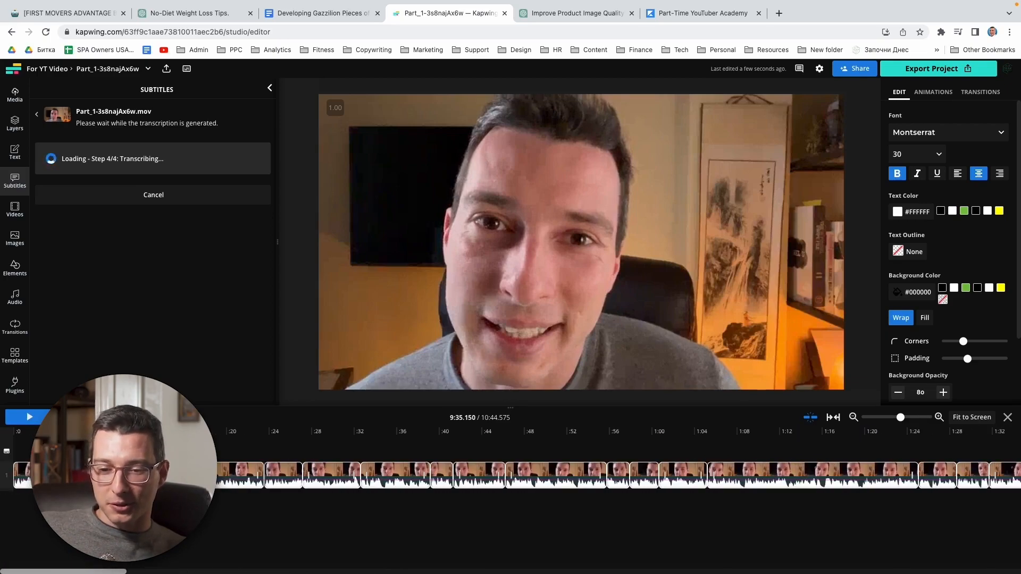
- Try a font size of 48 for the generated subtitles
{"action": "left_click", "coordinate": [929, 154]}
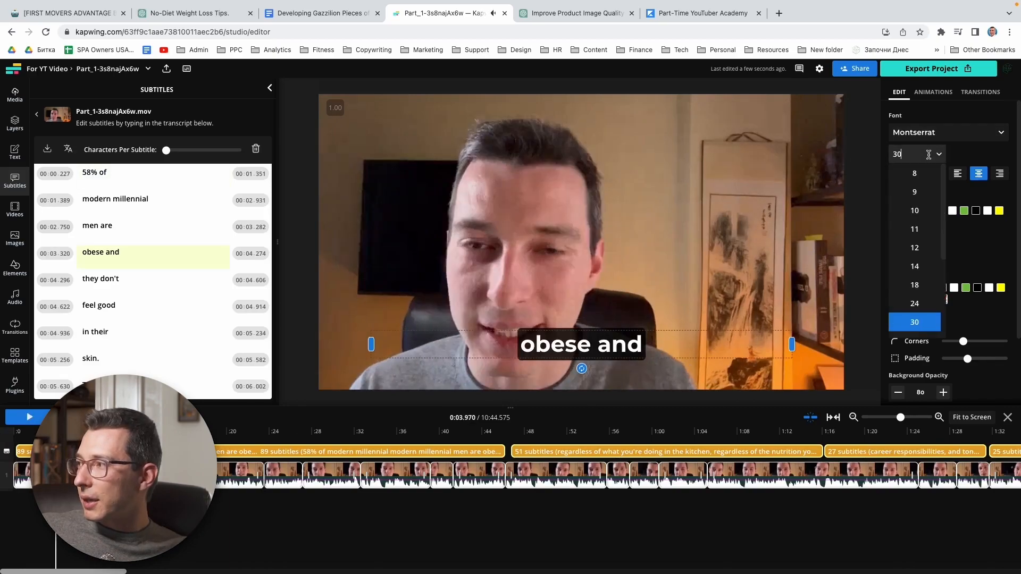
{"action": "scroll", "coordinate": [920, 274], "scroll_direction": "down", "scroll_amount": 3}
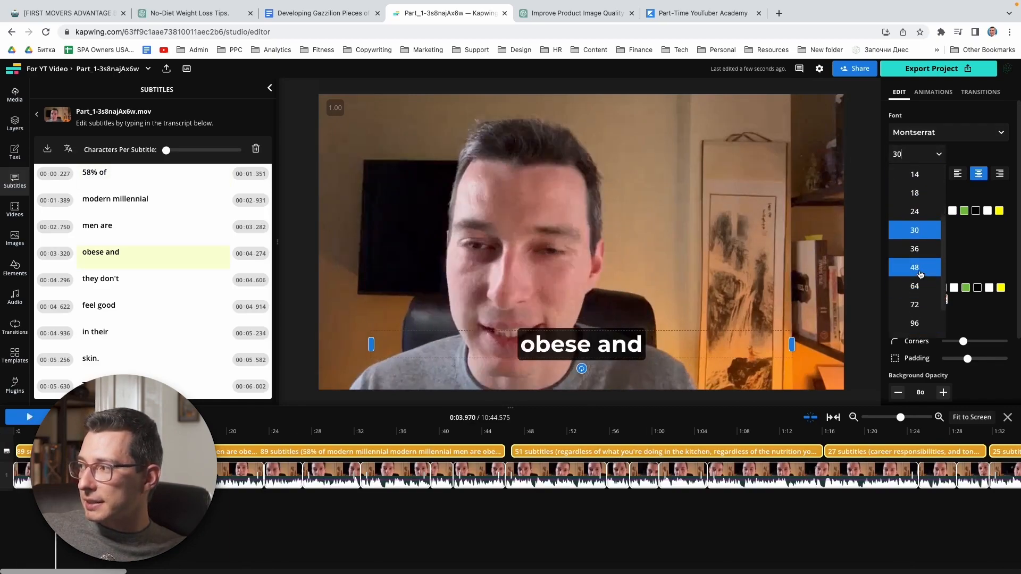
{"action": "left_click", "coordinate": [921, 274]}
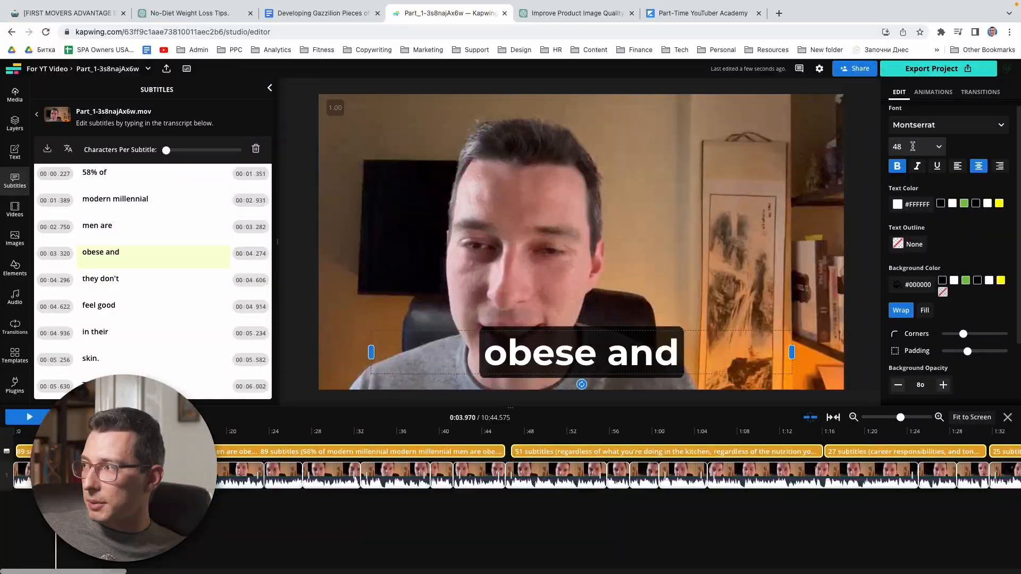
- Set the subtitles' font size to 24 and their font to THEBOLDFONT
{"action": "left_click", "coordinate": [913, 146]}
{"action": "left_click", "coordinate": [920, 215]}
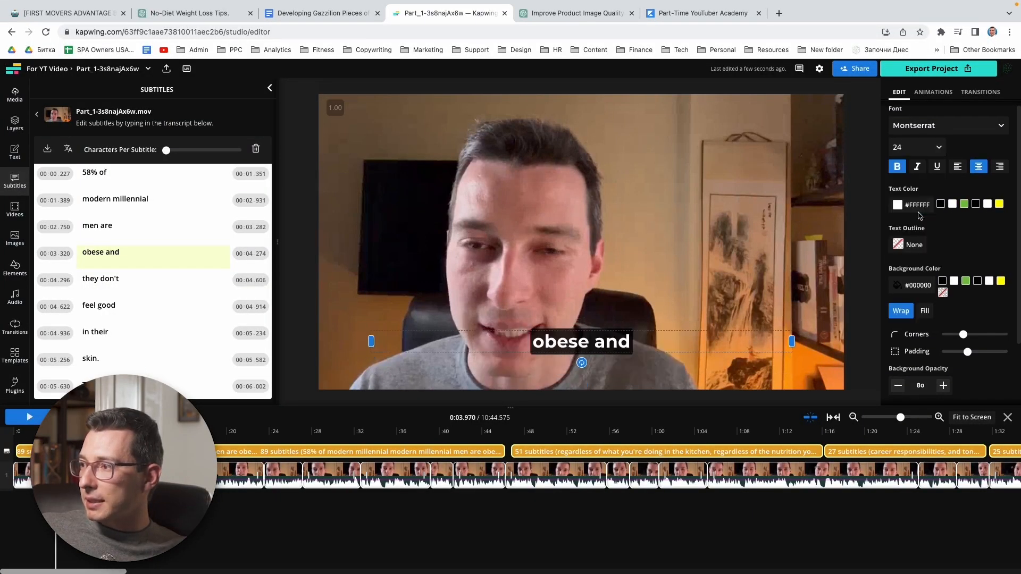
{"action": "left_click", "coordinate": [936, 125]}
{"action": "left_click", "coordinate": [940, 197]}
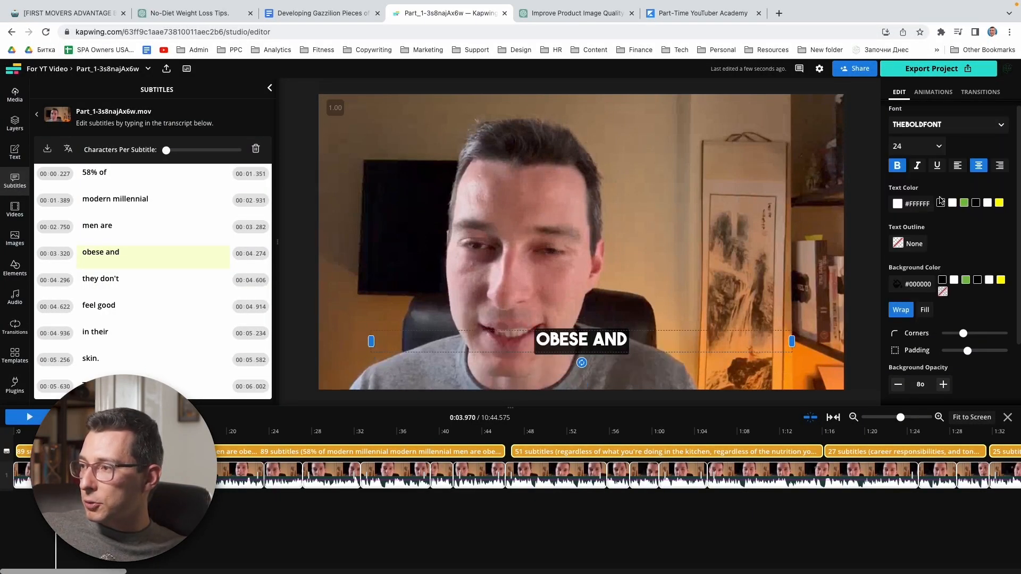
- Apply the Color animation with yellow active text colour #FFFD03 and move the subtitles lower in the video frame
{"action": "left_click", "coordinate": [933, 92]}
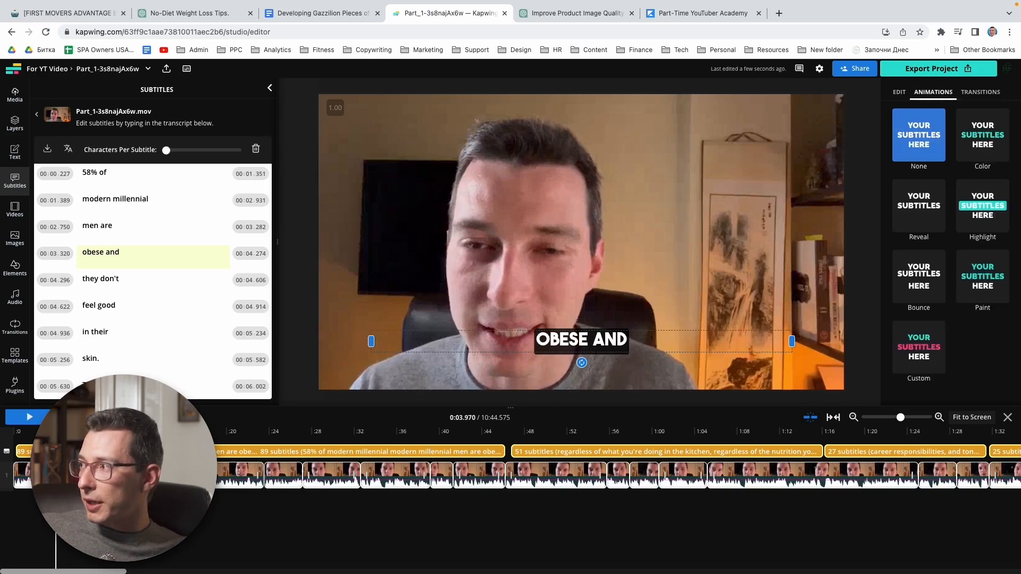
{"action": "left_click", "coordinate": [999, 148]}
{"action": "left_click", "coordinate": [933, 205]}
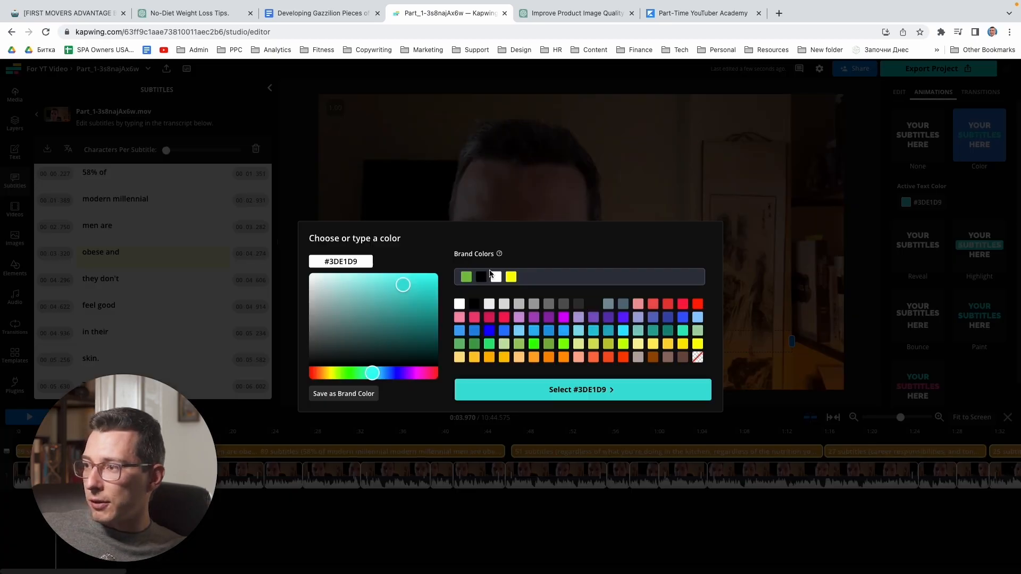
{"action": "left_click", "coordinate": [511, 276]}
{"action": "left_click", "coordinate": [598, 388]}
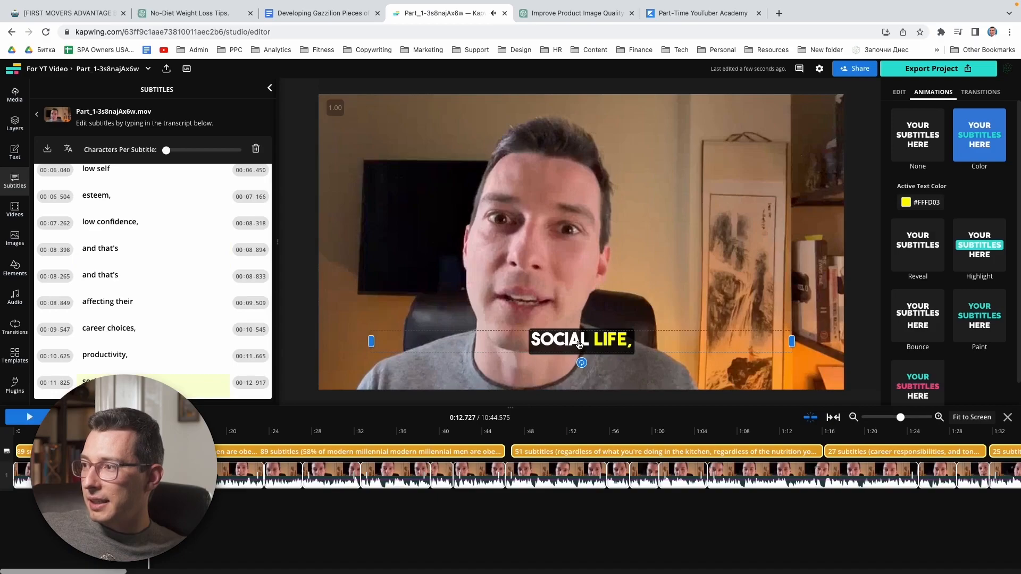
{"action": "left_click_drag", "start_coordinate": [580, 367], "coordinate": [580, 367]}
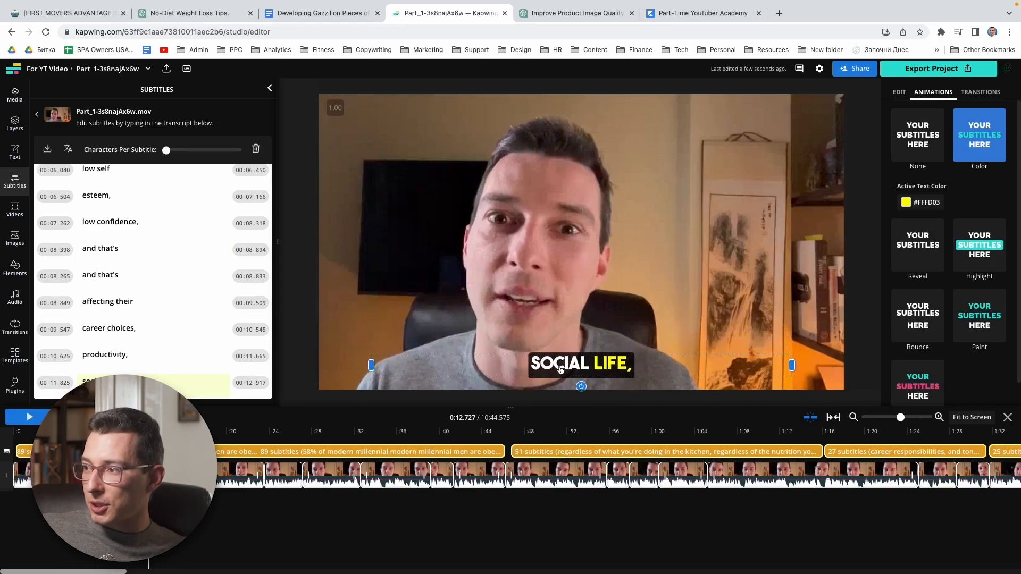
{"action": "left_click", "coordinate": [899, 92]}
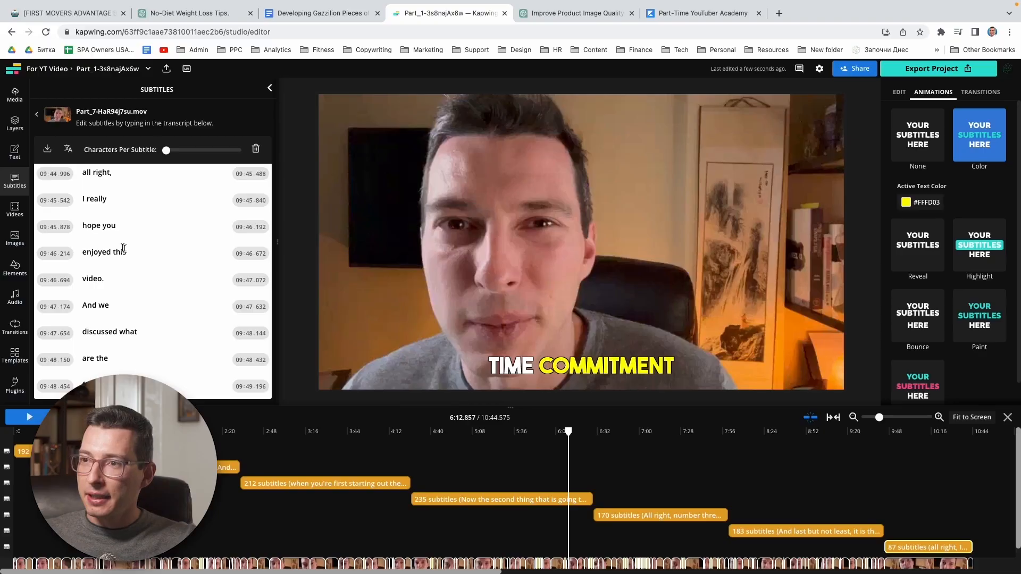
- Review the generated subtitle lines of the Part_7 and Part_1 clips
{"action": "left_click", "coordinate": [213, 176]}
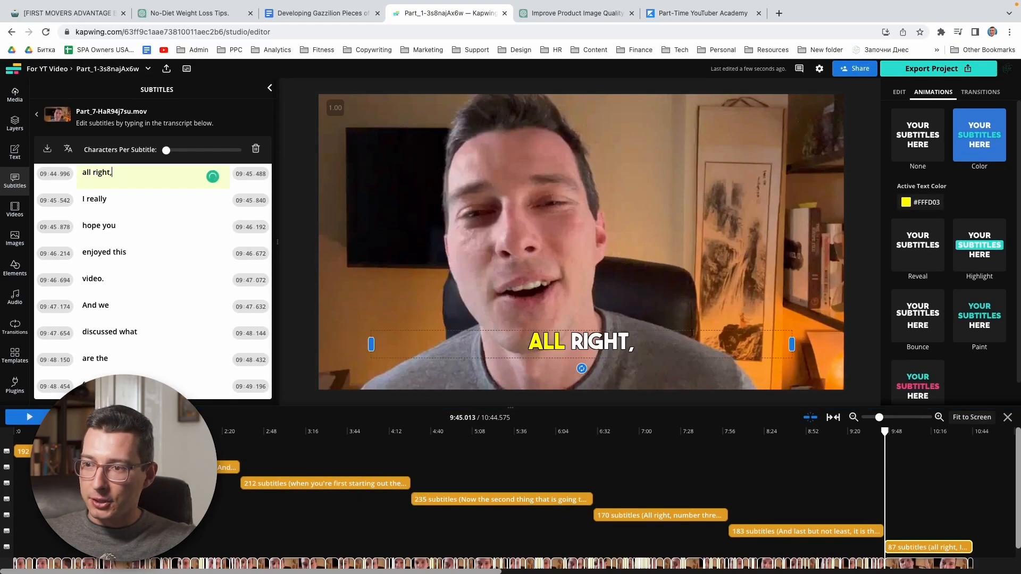
{"action": "scroll", "coordinate": [115, 294], "scroll_direction": "down", "scroll_amount": 5}
{"action": "scroll", "coordinate": [114, 295], "scroll_direction": "down", "scroll_amount": 15}
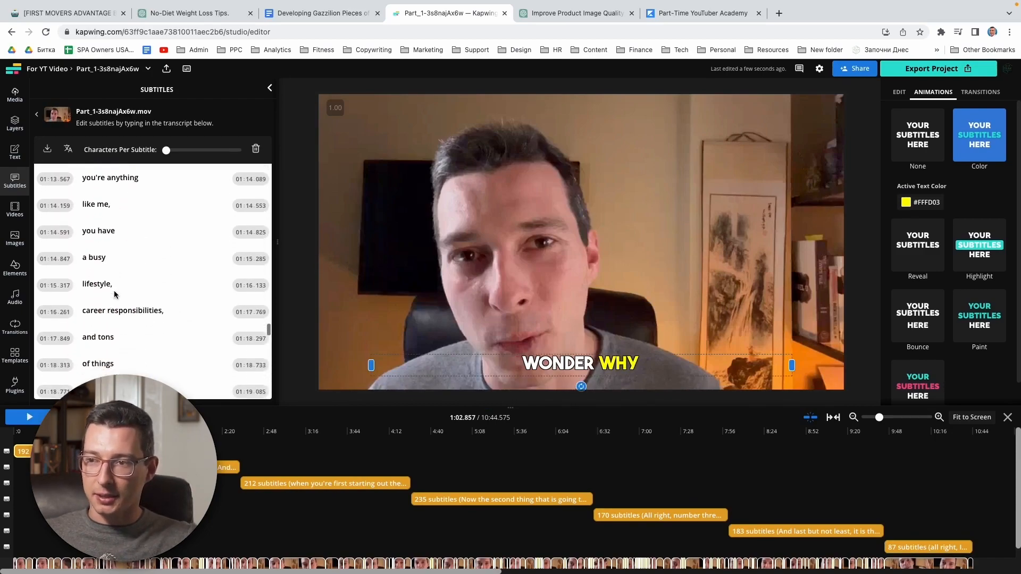
{"action": "scroll", "coordinate": [112, 291], "scroll_direction": "down", "scroll_amount": 8}
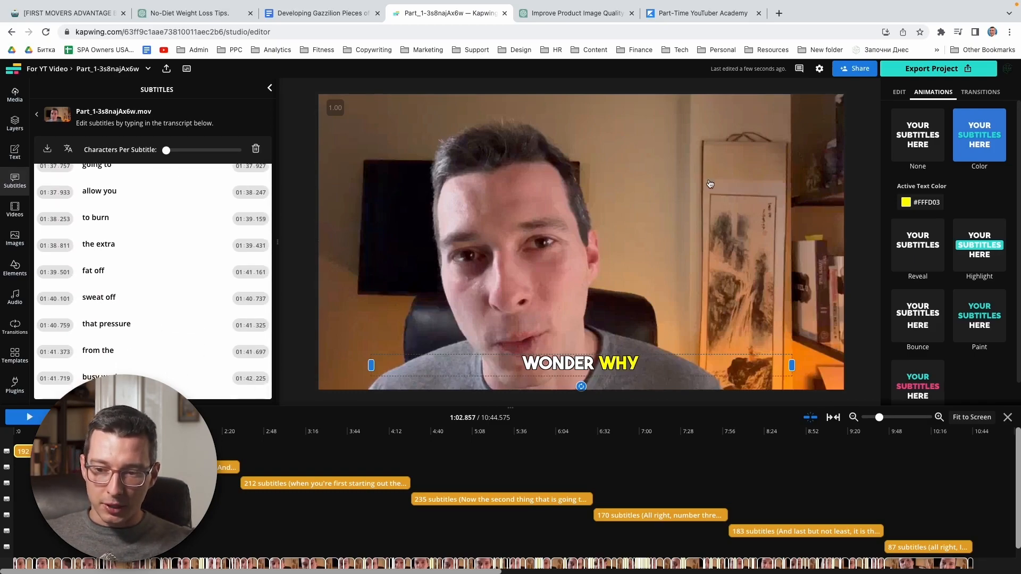
- Examine the export settings with MP4 format and Full HD resolution chosen, and return to the project without exporting
{"action": "left_click", "coordinate": [925, 73]}
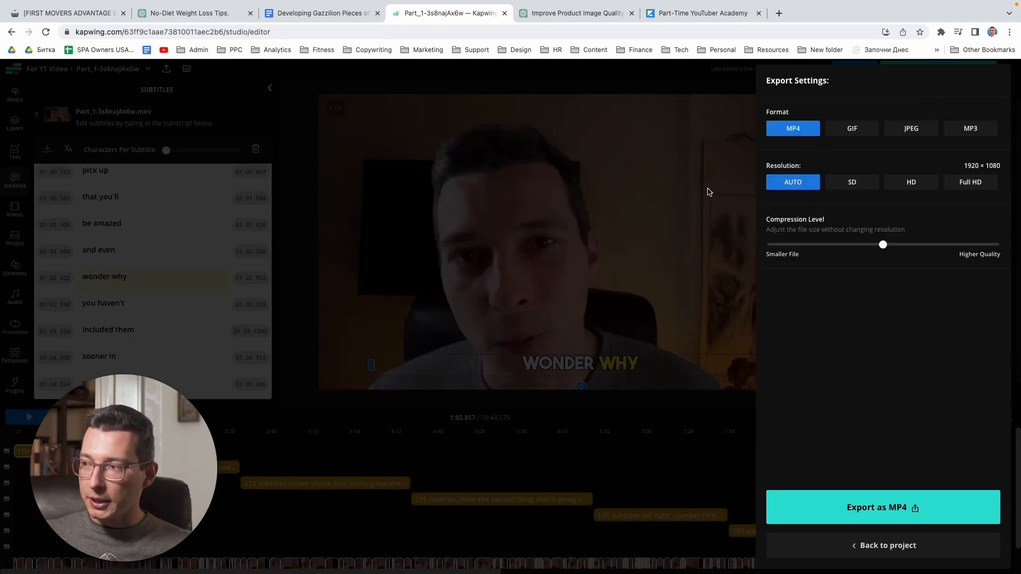
{"action": "left_click", "coordinate": [604, 214]}
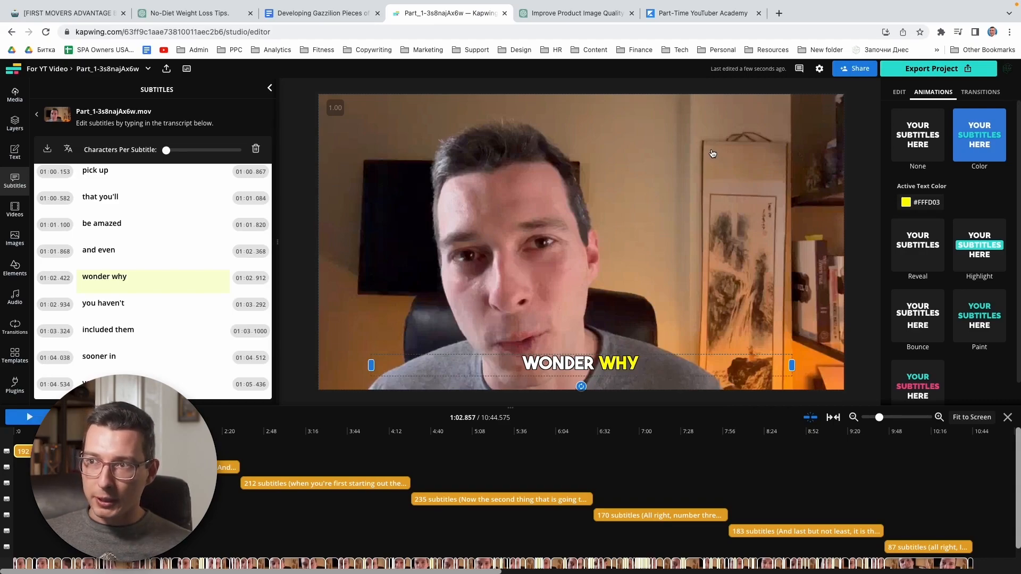
{"action": "left_click", "coordinate": [930, 70]}
{"action": "left_click", "coordinate": [987, 183]}
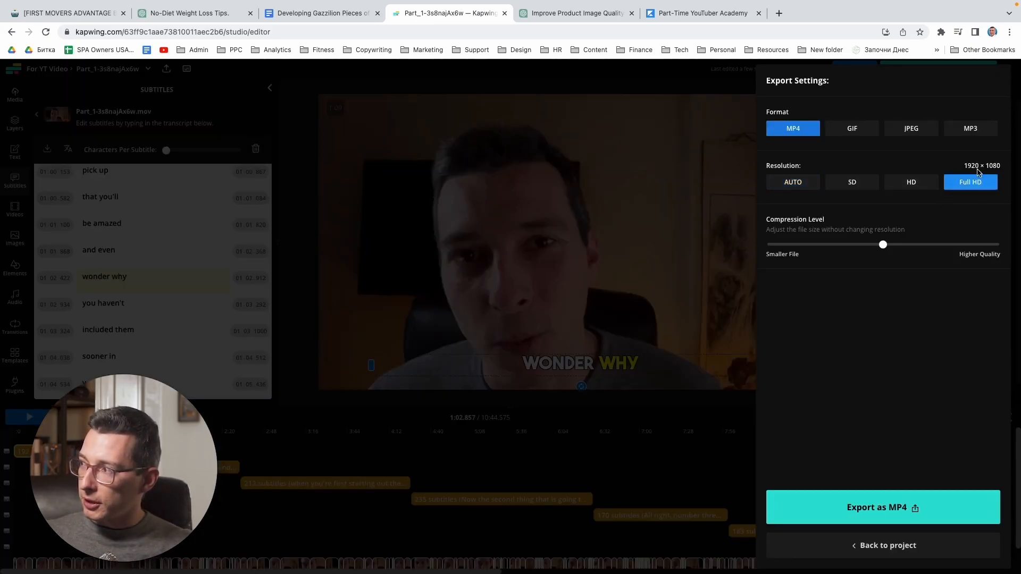
{"action": "mouse_move", "coordinate": [883, 246]}
{"action": "left_mouse_down"}
{"action": "mouse_move", "coordinate": [1003, 250]}
{"action": "mouse_move", "coordinate": [881, 255]}
{"action": "left_mouse_up"}
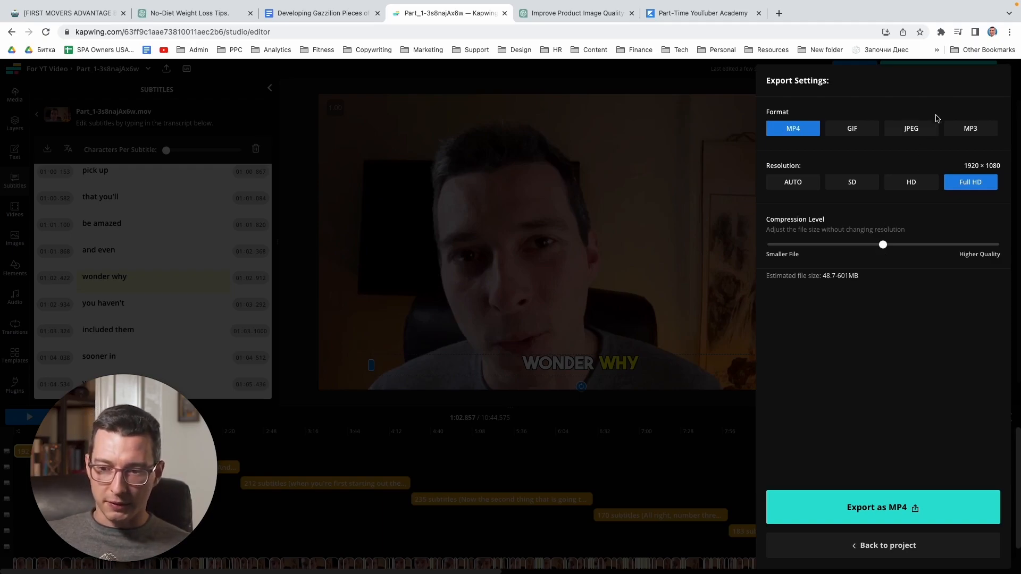
{"action": "left_click", "coordinate": [724, 341]}
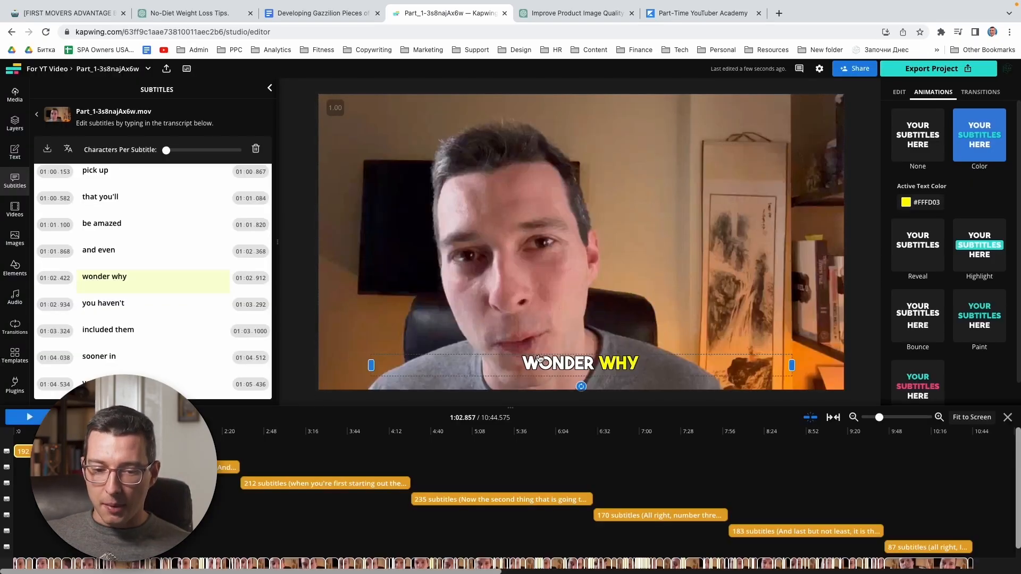
- Return the playhead to 0:00 and read through the Part_1 subtitles down to their last line
{"action": "left_click_drag", "start_coordinate": [106, 436], "coordinate": [11, 437]}
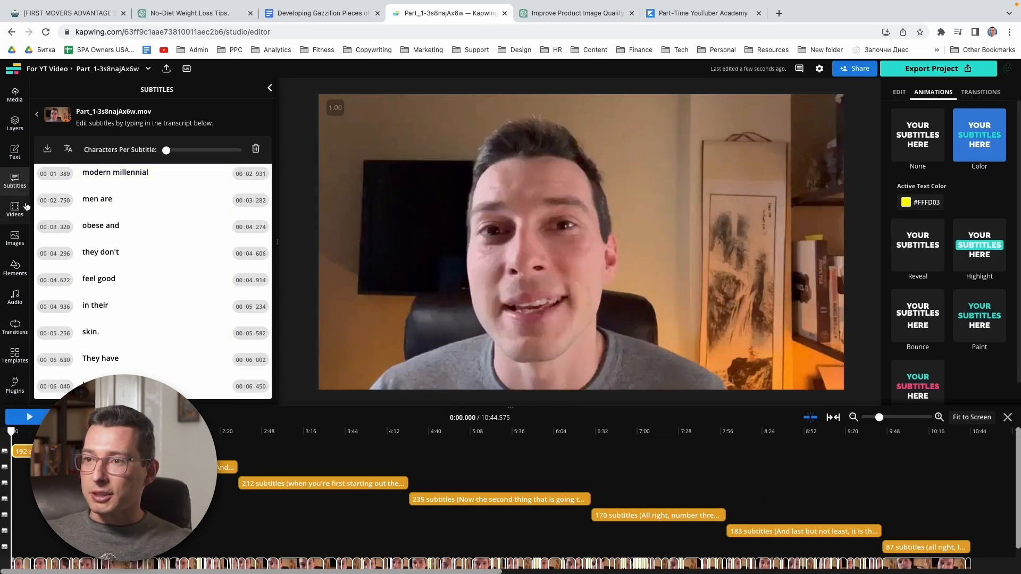
{"action": "left_click", "coordinate": [37, 114]}
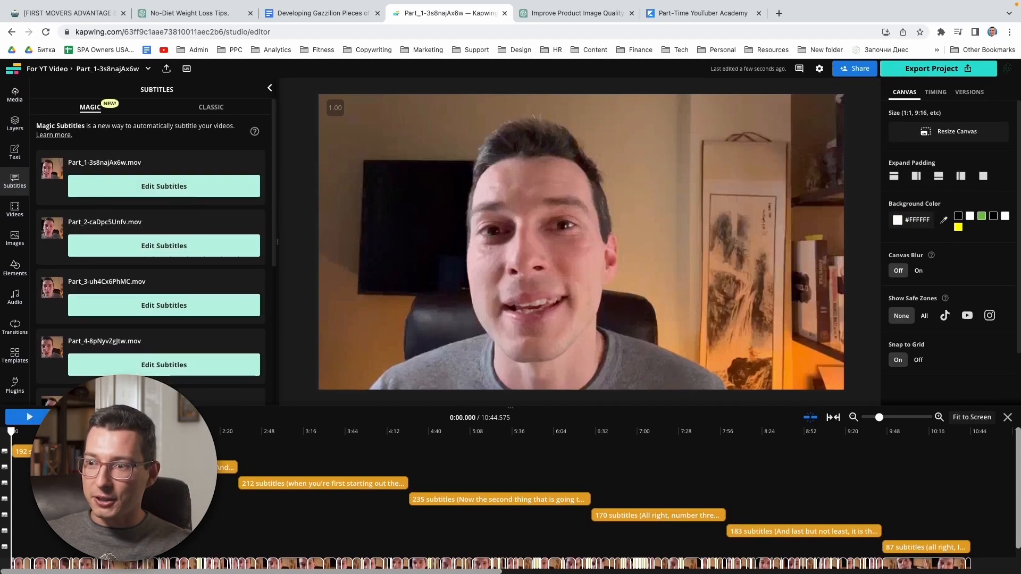
{"action": "left_click", "coordinate": [107, 189]}
{"action": "scroll", "coordinate": [153, 240], "scroll_direction": "down", "scroll_amount": 15}
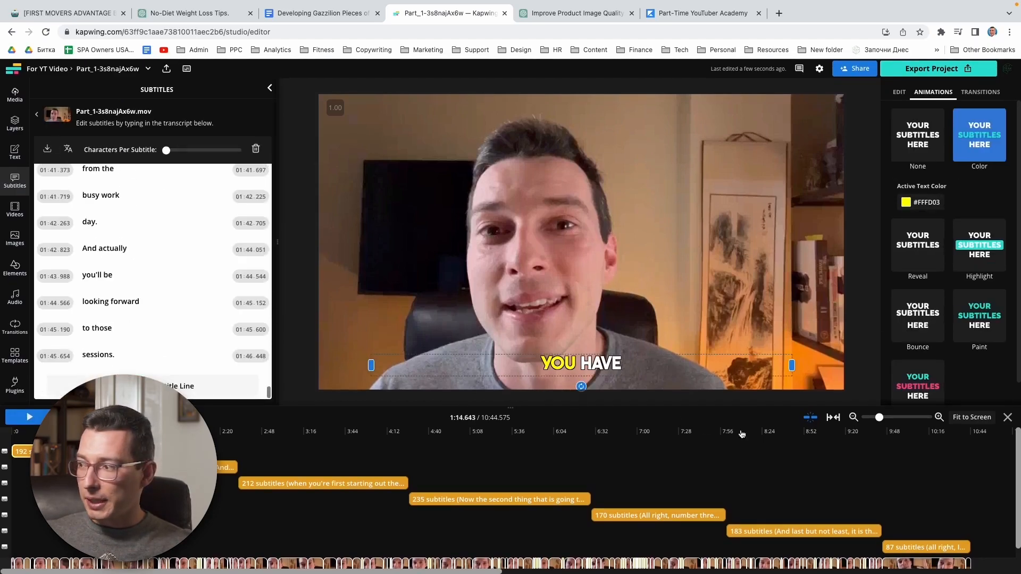
- Examine the subtitle layers and video clips across the timeline, previewing the video at 2:29
{"action": "left_click_drag", "start_coordinate": [977, 458], "coordinate": [46, 537]}
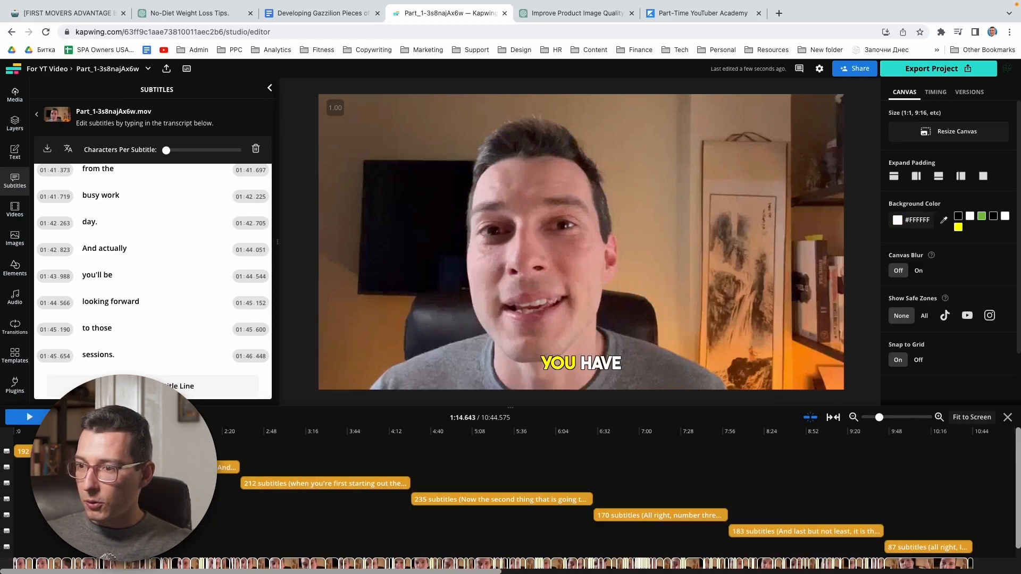
{"action": "left_click", "coordinate": [144, 452]}
{"action": "left_click", "coordinate": [236, 504]}
{"action": "scroll", "coordinate": [377, 503], "scroll_direction": "down", "scroll_amount": 3}
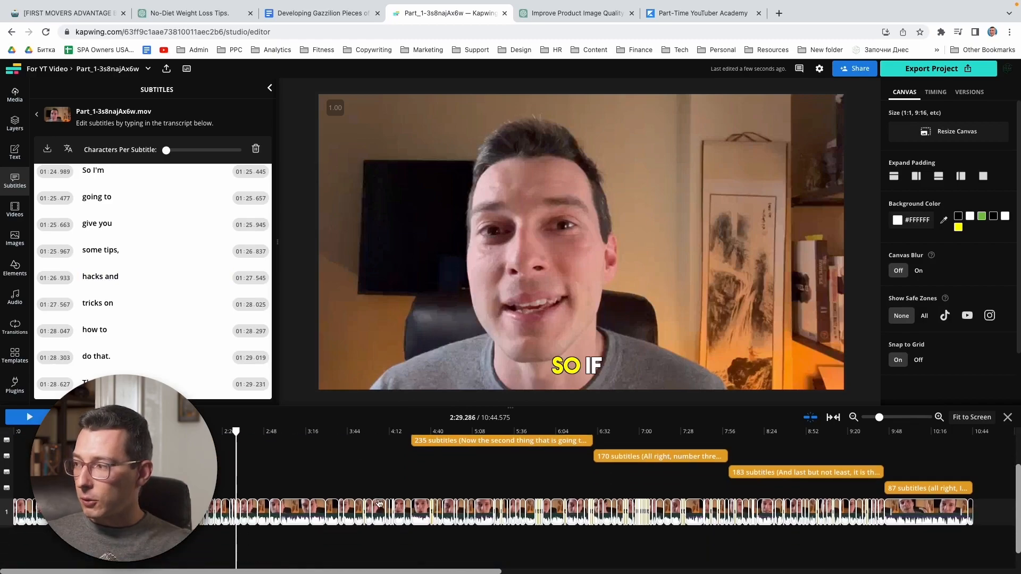
{"action": "left_click_drag", "start_coordinate": [1005, 478], "coordinate": [15, 439]}
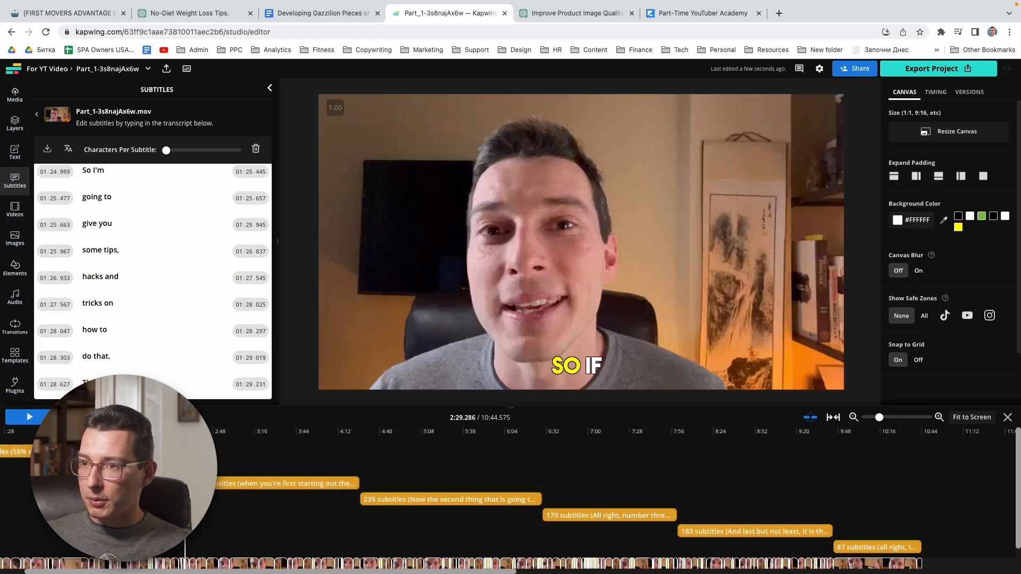
- Download the subtitles of the Part_1 clip as a TXT file named Part #1
{"action": "left_click", "coordinate": [41, 116]}
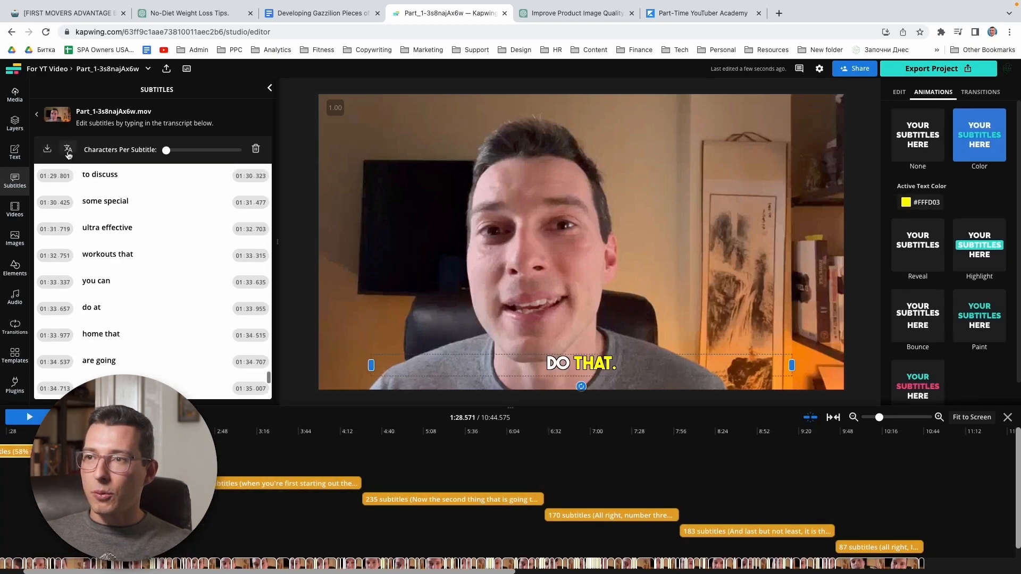
{"action": "left_click", "coordinate": [47, 150]}
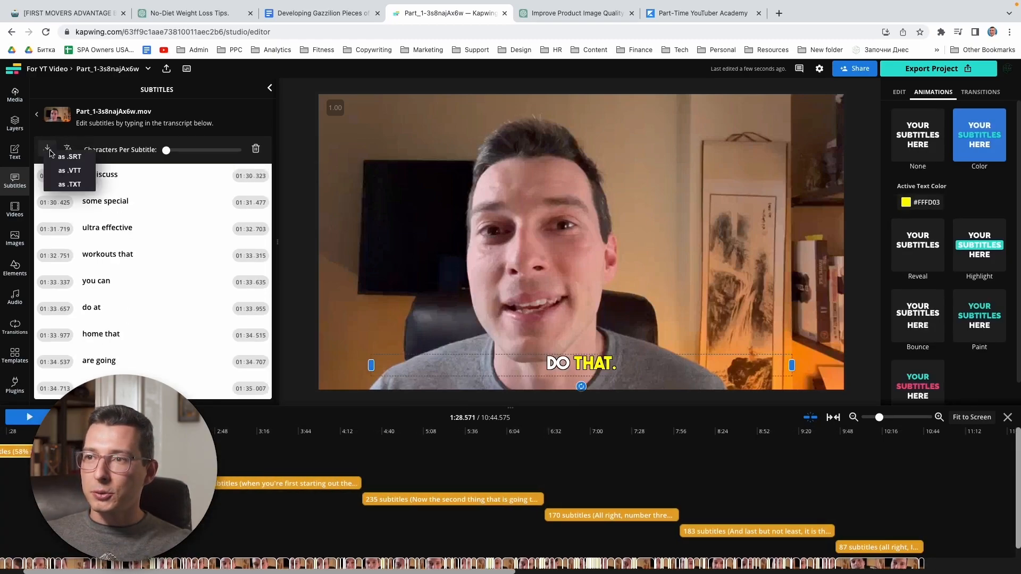
{"action": "left_click", "coordinate": [76, 184]}
{"action": "type", "text": "Par"}
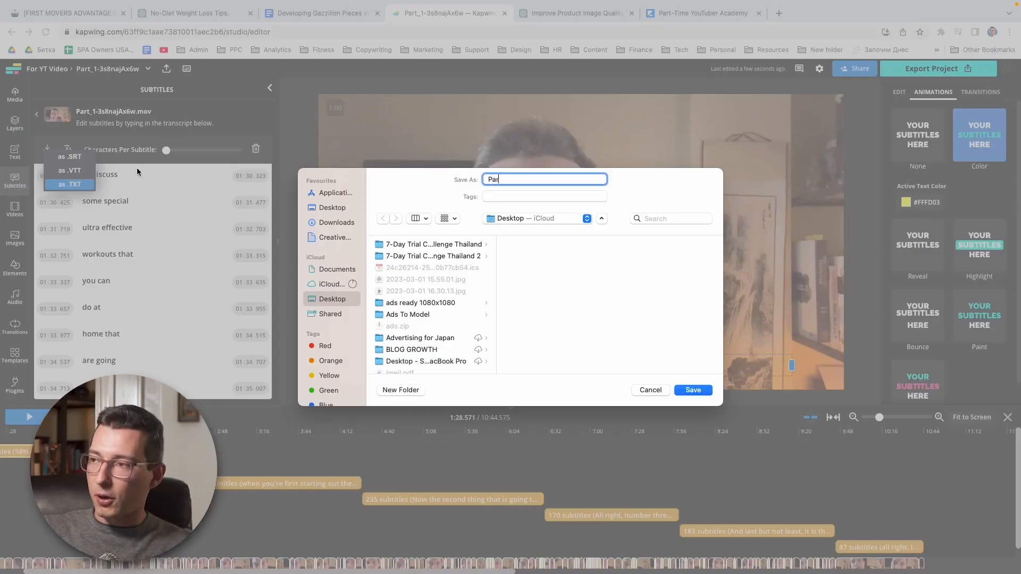
{"action": "key", "text": "Return"}
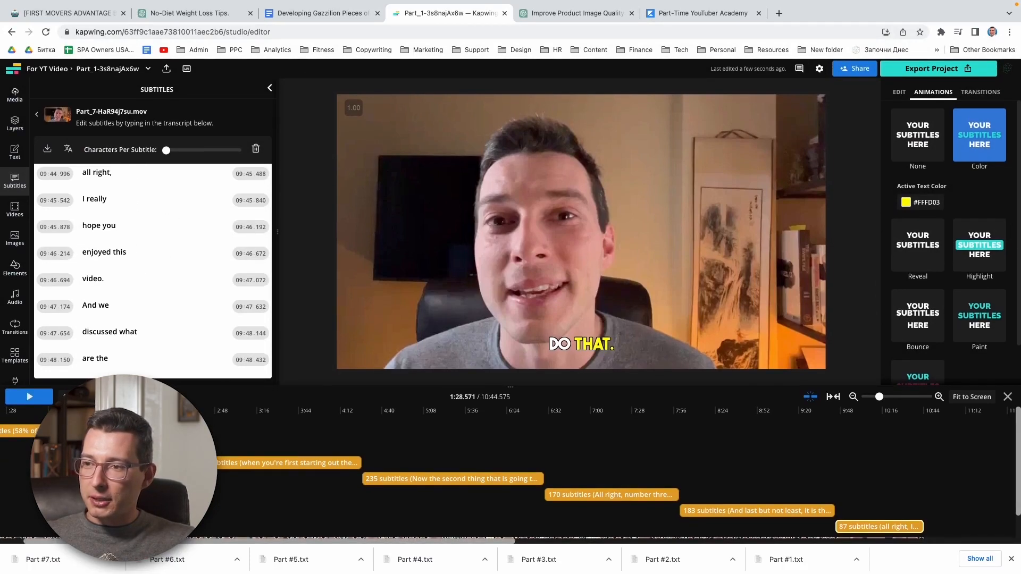
- Preview the subtitled video at 1:54 and 2:23
{"action": "scroll", "coordinate": [122, 463], "scroll_direction": "left", "scroll_amount": 1}
{"action": "left_click_drag", "start_coordinate": [147, 411], "coordinate": [185, 411]}
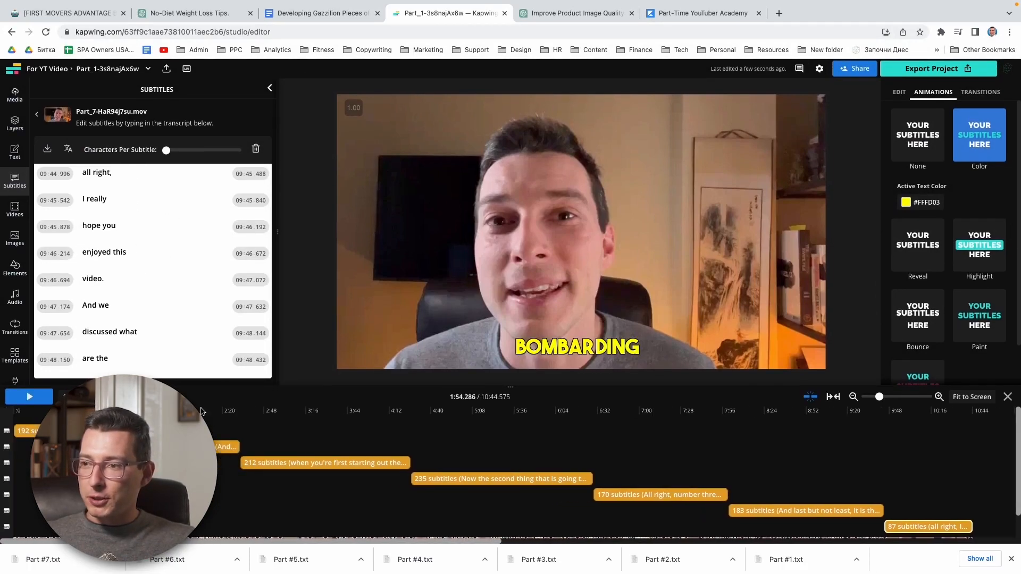
{"action": "left_click", "coordinate": [229, 413]}
- Resize the canvas to the TikTok 9:16 format (1080x1920) with the Fill and Crop fit
{"action": "left_click", "coordinate": [899, 92]}
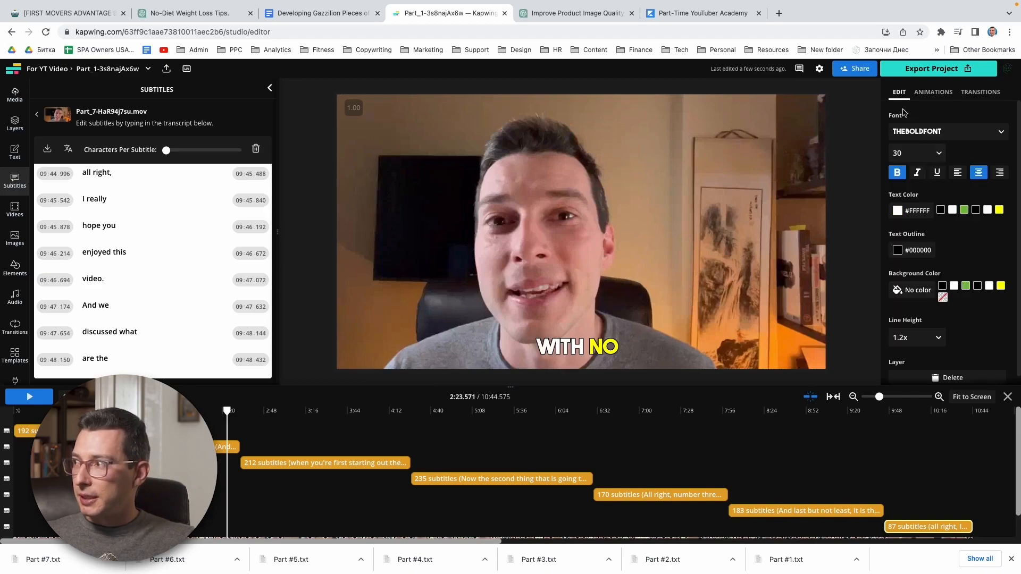
{"action": "left_click", "coordinate": [595, 431]}
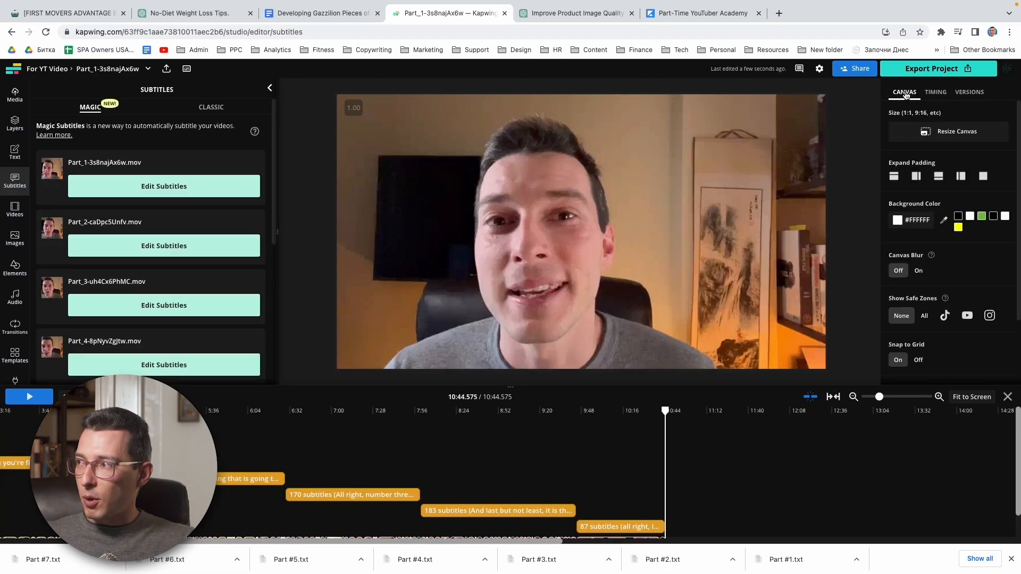
{"action": "left_click", "coordinate": [930, 133]}
{"action": "left_click", "coordinate": [703, 233]}
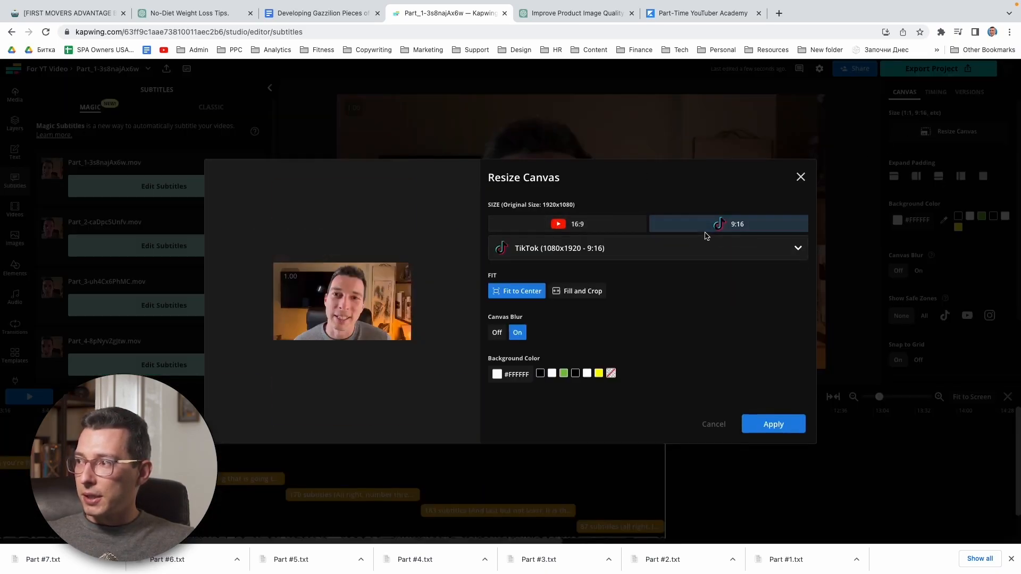
{"action": "left_click", "coordinate": [573, 291]}
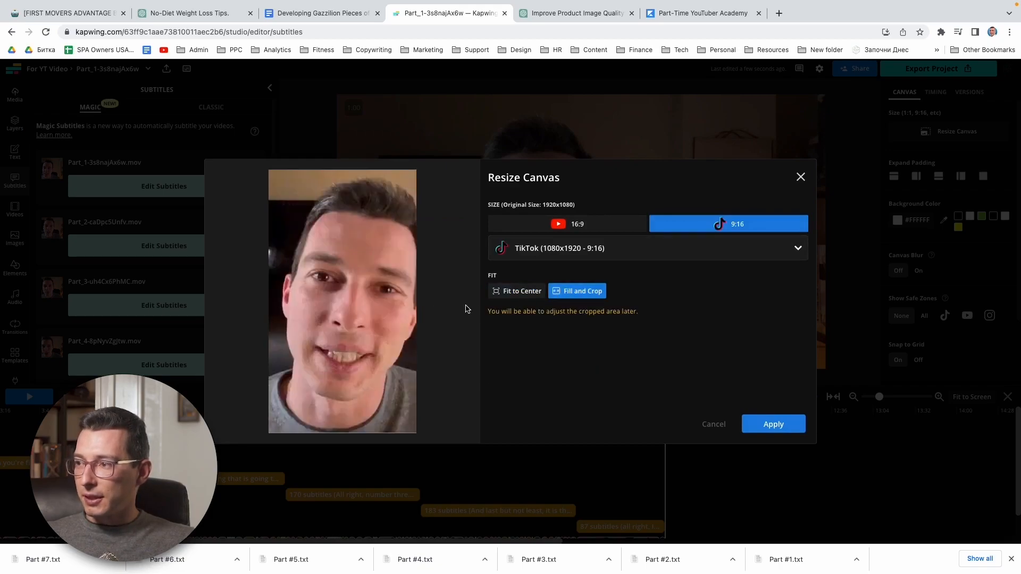
{"action": "left_click", "coordinate": [512, 294]}
{"action": "left_click", "coordinate": [559, 293]}
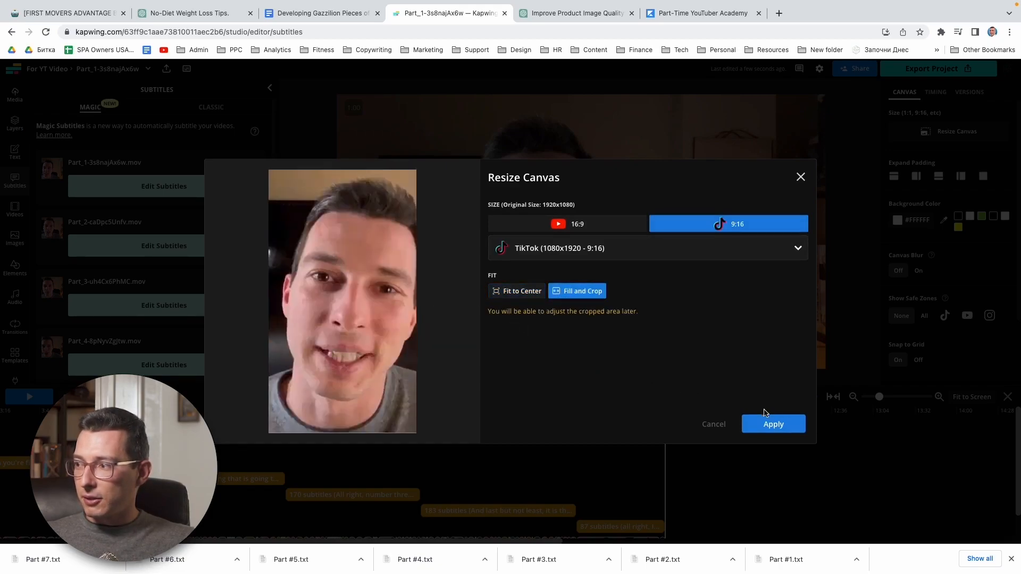
{"action": "left_click", "coordinate": [772, 424]}
- Preview the vertical video at about 9:05 and 8:44, and play it from the beginning
{"action": "left_click", "coordinate": [502, 412]}
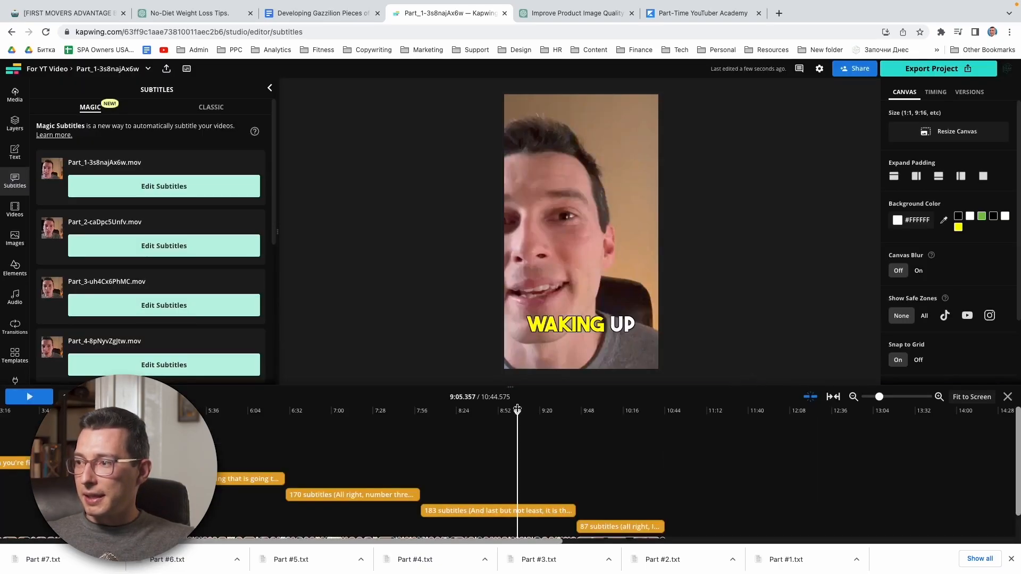
{"action": "left_click", "coordinate": [488, 414]}
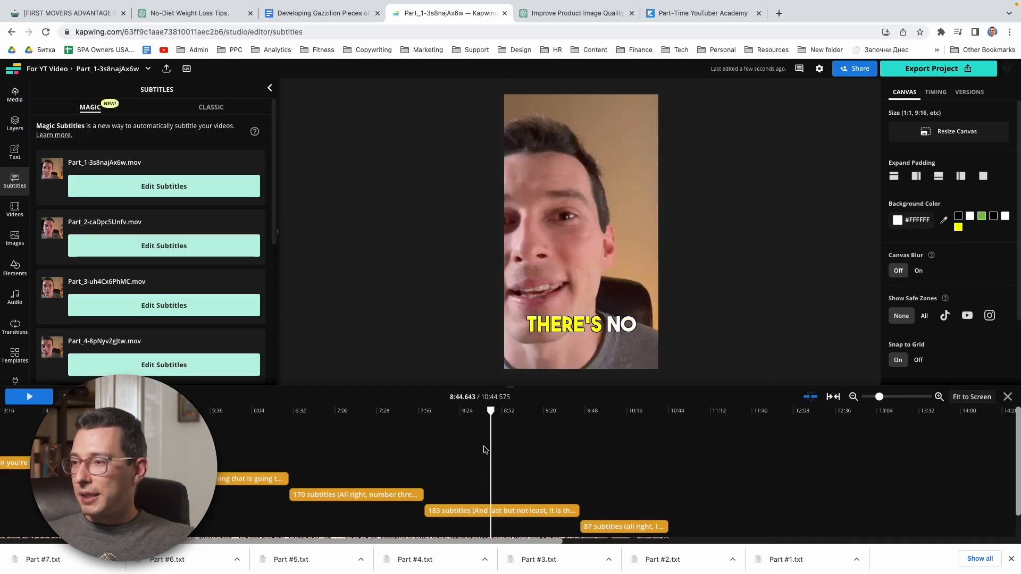
{"action": "scroll", "coordinate": [462, 431], "scroll_direction": "left", "scroll_amount": 5}
{"action": "left_click_drag", "start_coordinate": [36, 412], "coordinate": [8, 414]}
{"action": "key", "text": "space"}
- Reposition the crop area of the opening clip so the speaker's face is centred in the vertical frame
{"action": "left_click", "coordinate": [548, 227]}
{"action": "left_click_drag", "start_coordinate": [549, 227], "coordinate": [591, 225]}
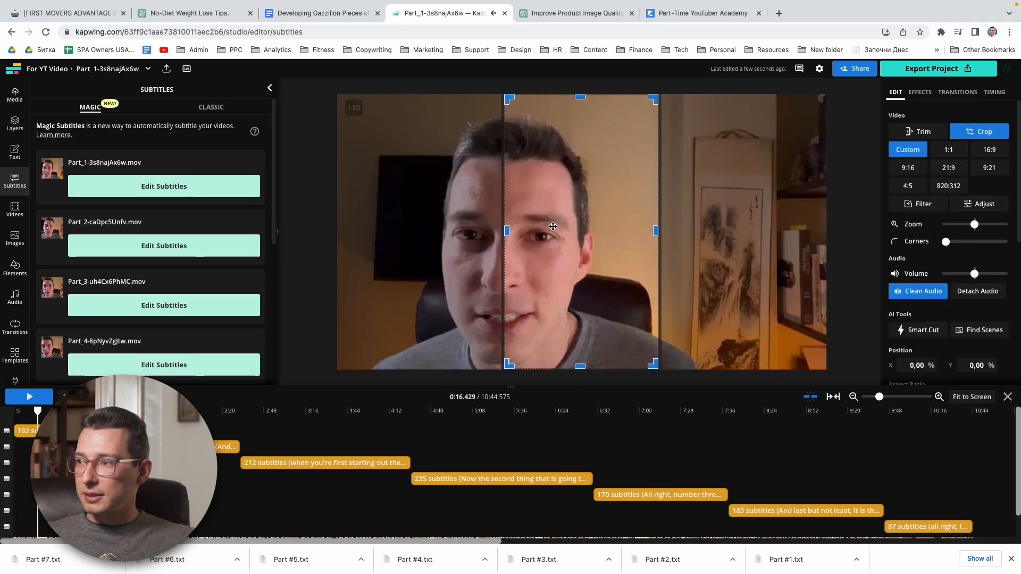
{"action": "left_click_drag", "start_coordinate": [551, 228], "coordinate": [621, 226]}
{"action": "left_click", "coordinate": [343, 318]}
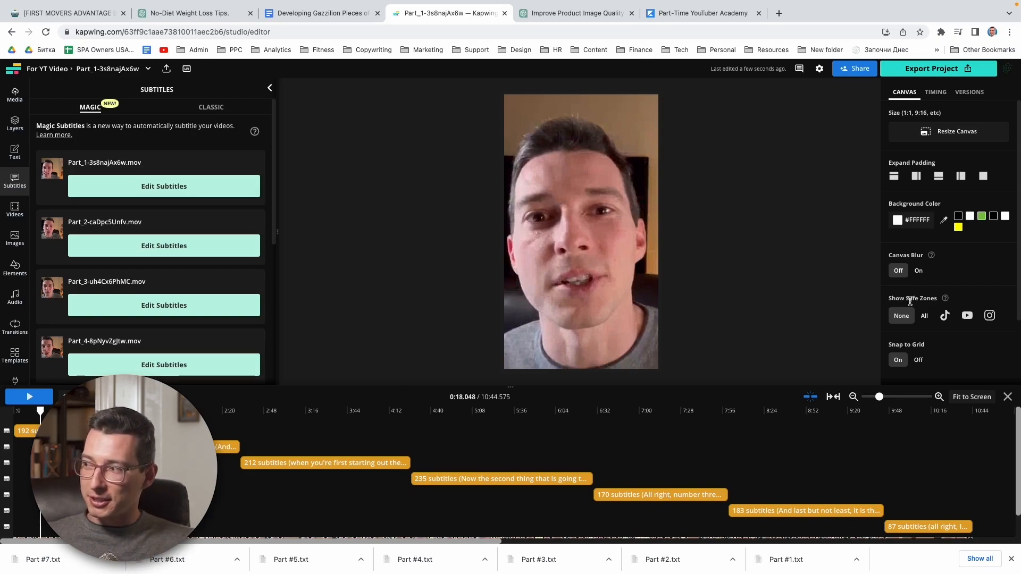
- Show the TikTok safe zones on the canvas and place the Part_1 subtitles just above the caption zone
{"action": "left_click", "coordinate": [924, 316]}
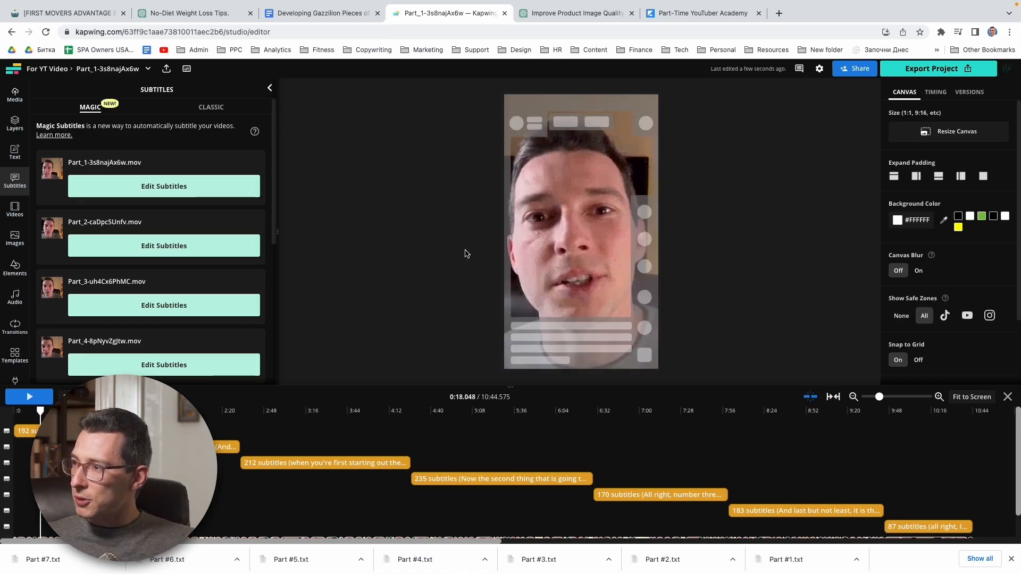
{"action": "left_click", "coordinate": [944, 316]}
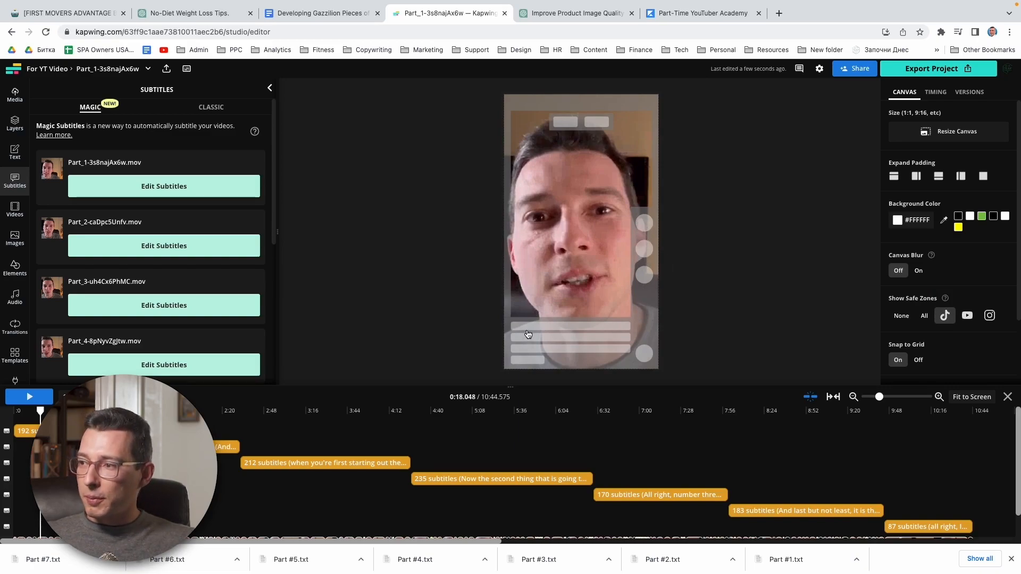
{"action": "key", "text": "space"}
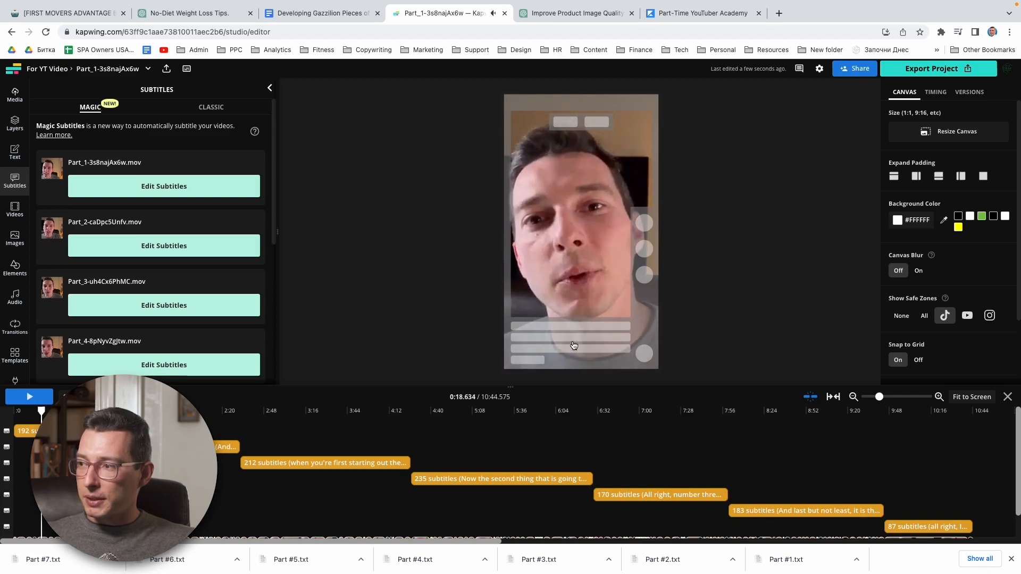
{"action": "left_click", "coordinate": [570, 311]}
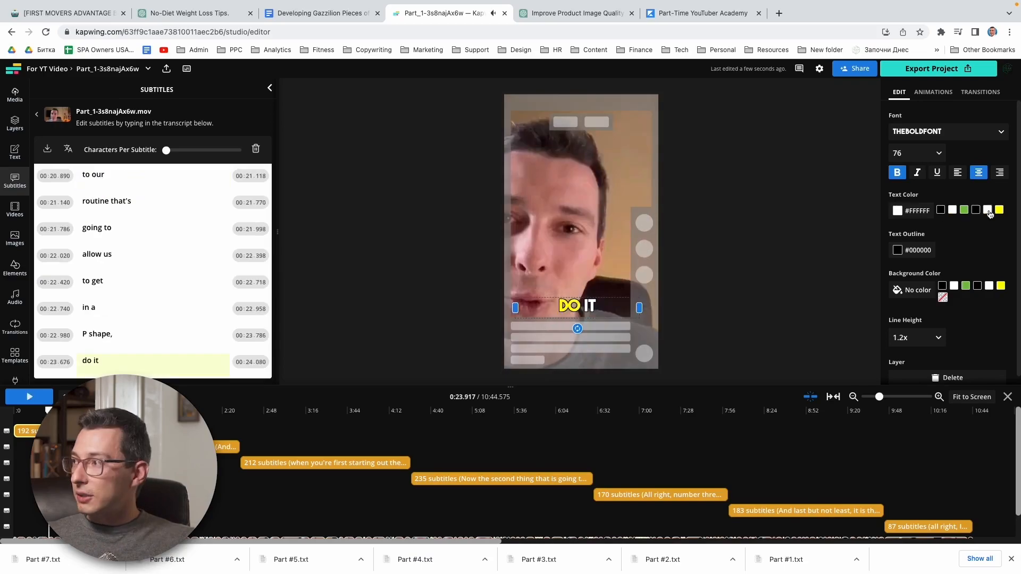
{"action": "scroll", "coordinate": [936, 341], "scroll_direction": "down", "scroll_amount": 1}
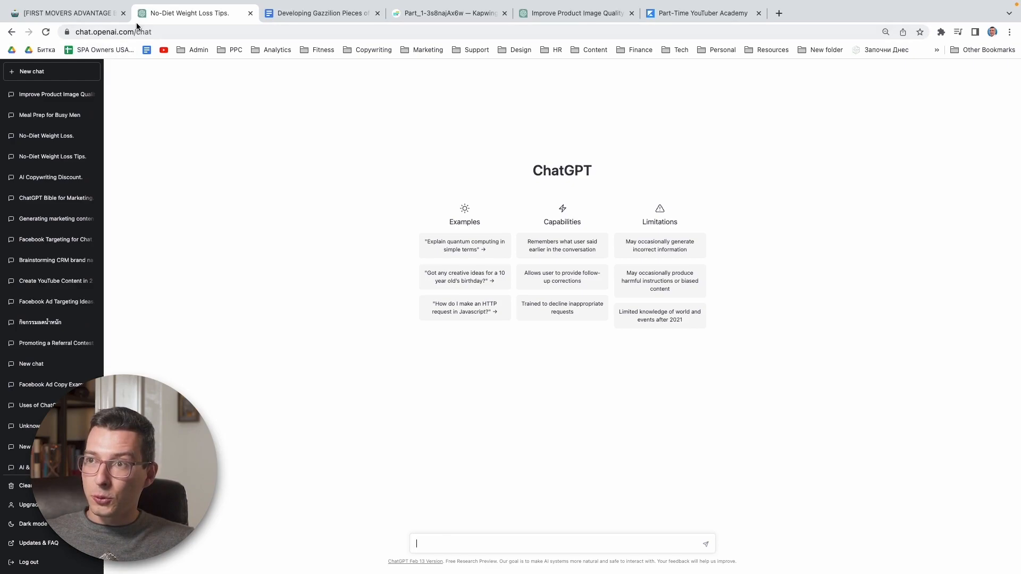
- Write the ChatGPT prompt "write me a blog post in a fun conversational way based on this youtube video script:" without sending it
{"action": "type", "text": "rite me a blog post in a fun"}
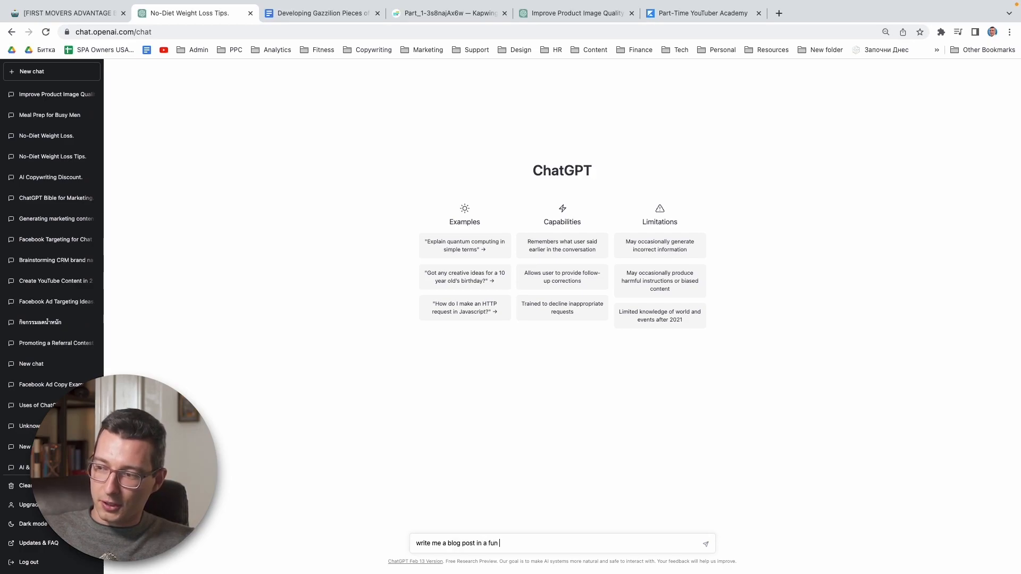
{"action": "type", "text": " conversational way "}
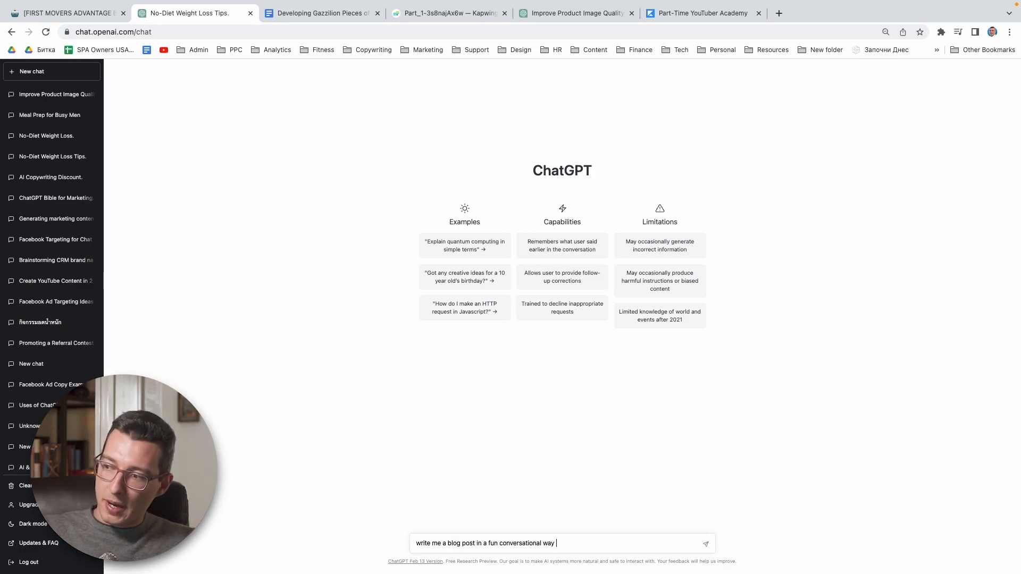
{"action": "type", "text": "based on this youtube video script:"}
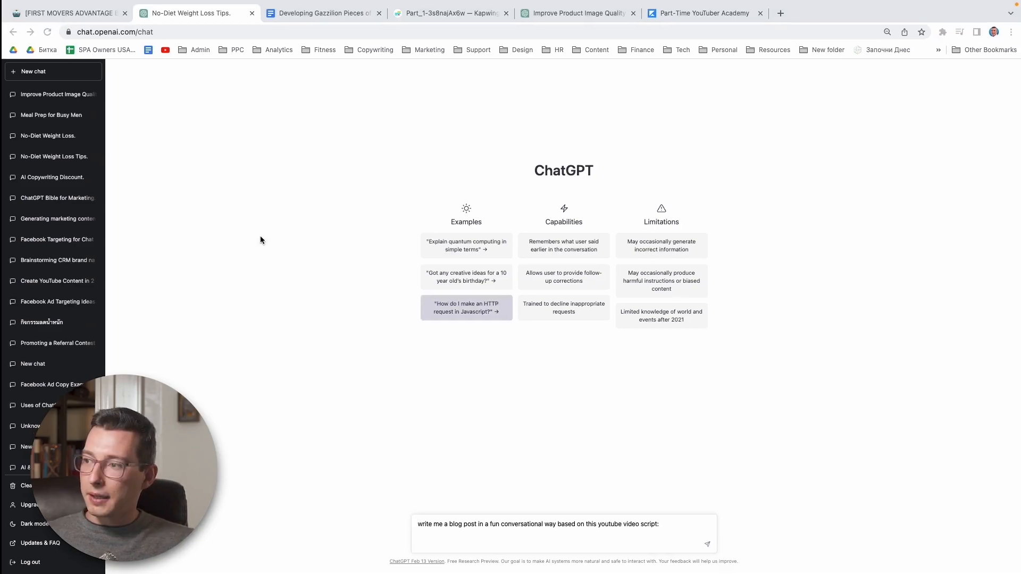
- Open Part #1.txt from the video project folder in Finder and copy its full transcript for the prompt
{"action": "key", "text": "super+Tab"}
{"action": "left_click", "coordinate": [168, 63]}
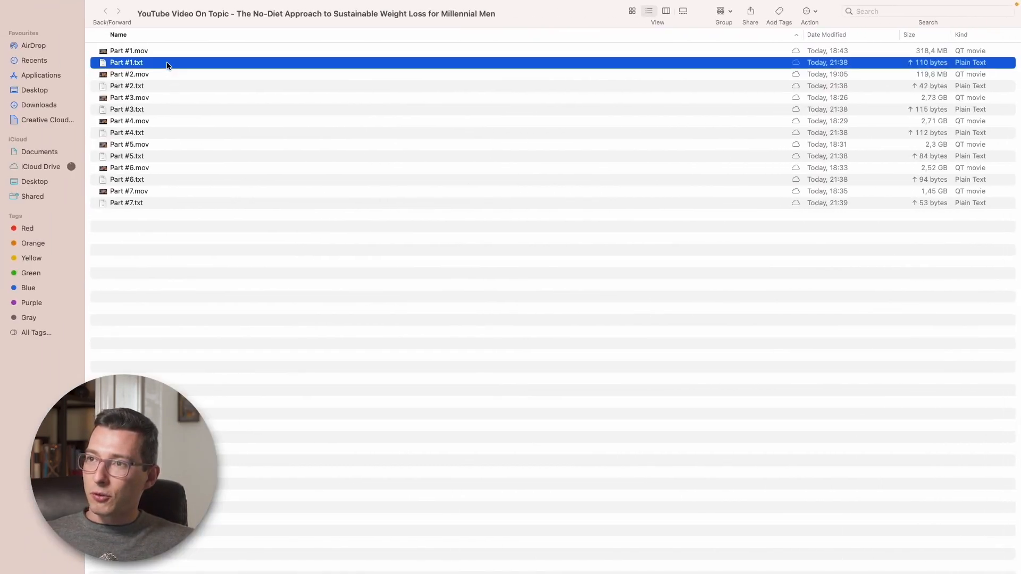
{"action": "double_click", "coordinate": [168, 63]}
{"action": "left_click_drag", "start_coordinate": [162, 212], "coordinate": [144, 181]}
{"action": "key", "text": "super+a"}
{"action": "key", "text": "super+c"}
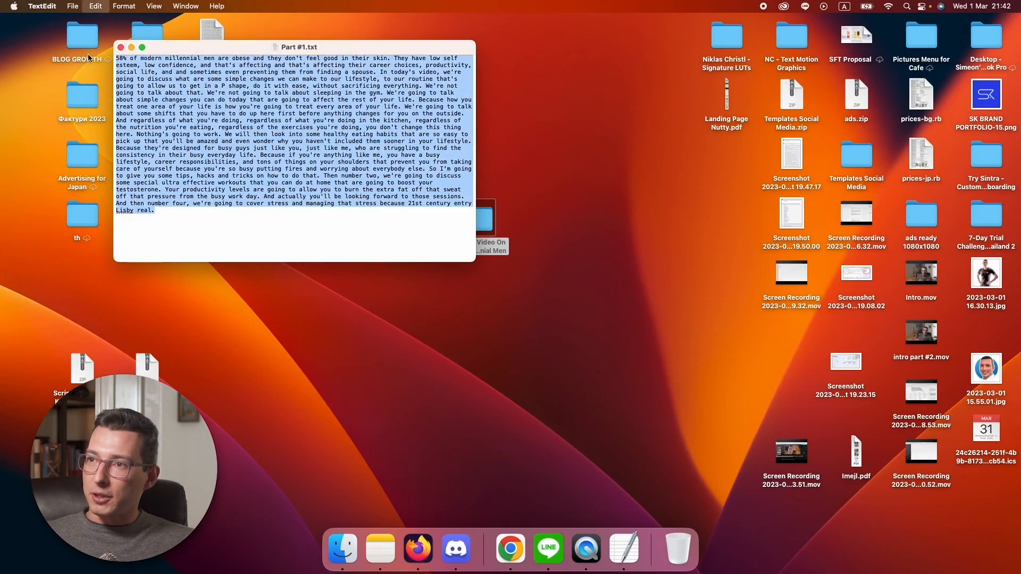
- Open Part #2.txt and copy its full transcript for the blog post prompt
{"action": "key", "text": "super+Tab"}
{"action": "left_click", "coordinate": [167, 87]}
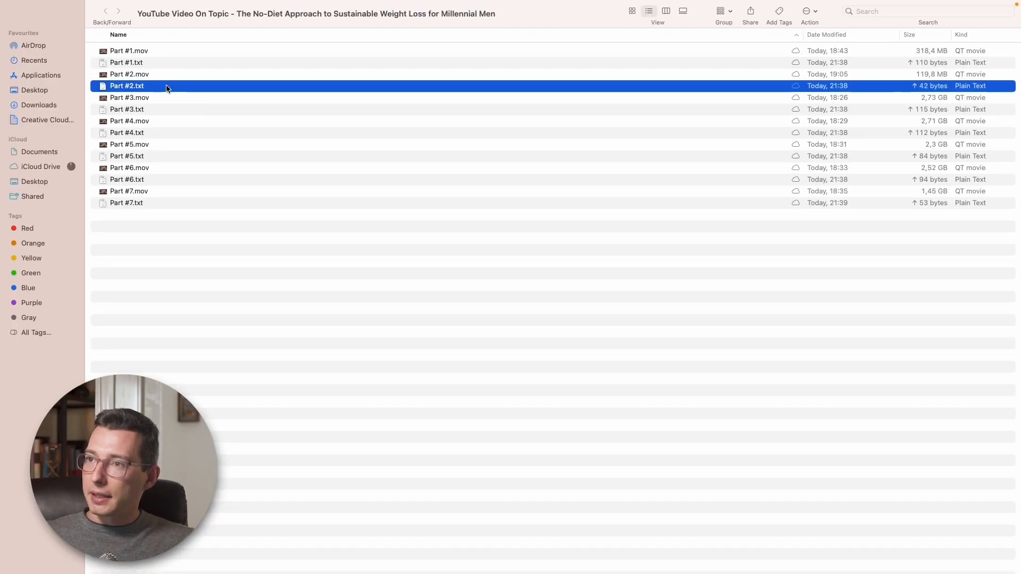
{"action": "double_click", "coordinate": [166, 87]}
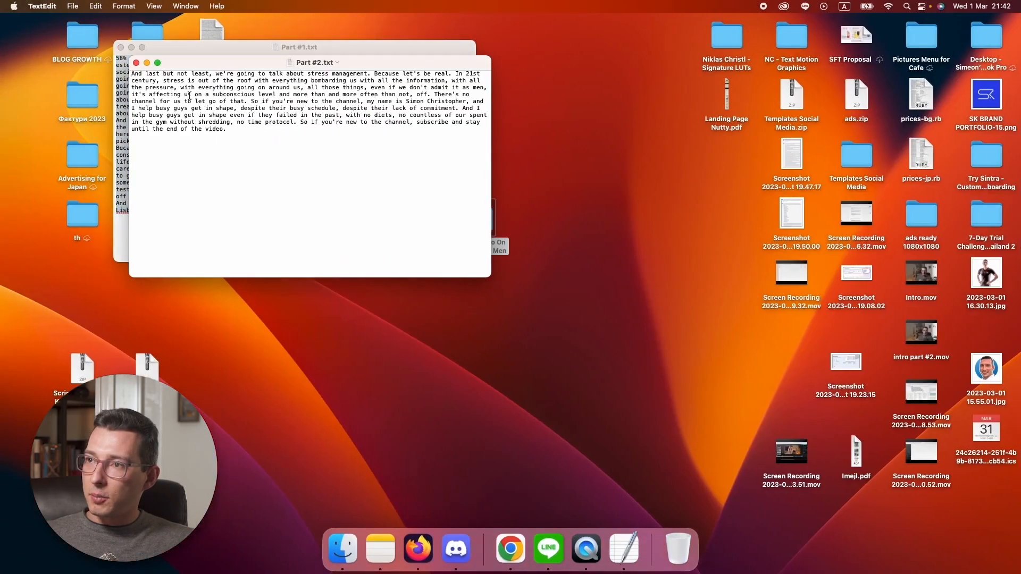
{"action": "key", "text": "super+a"}
{"action": "key", "text": "super+c"}
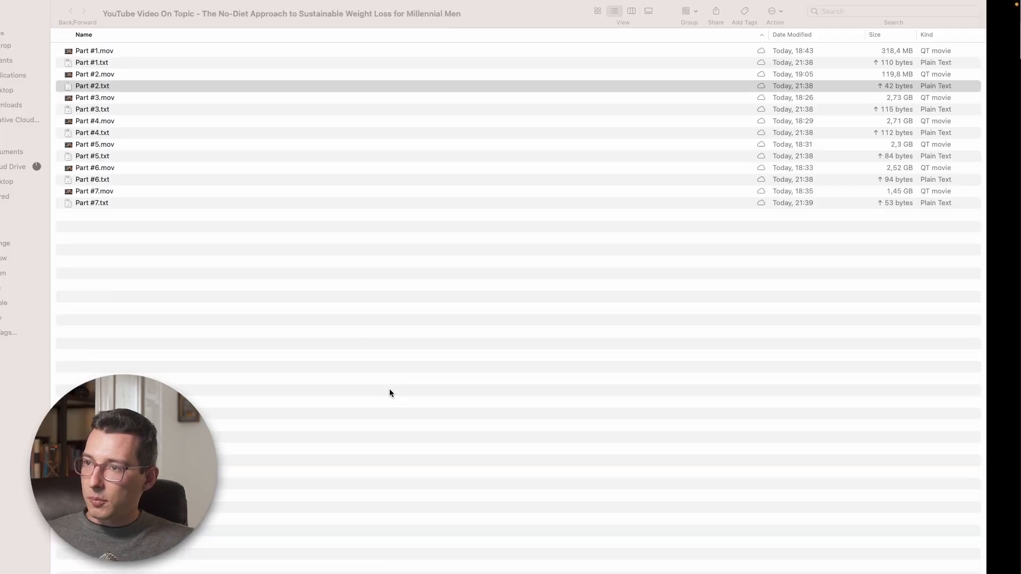
- Add the transcripts of Part #3.txt and Part #4.txt to the ChatGPT prompt, leaving a blank line at the end
{"action": "double_click", "coordinate": [160, 85]}
{"action": "key", "text": "super+a"}
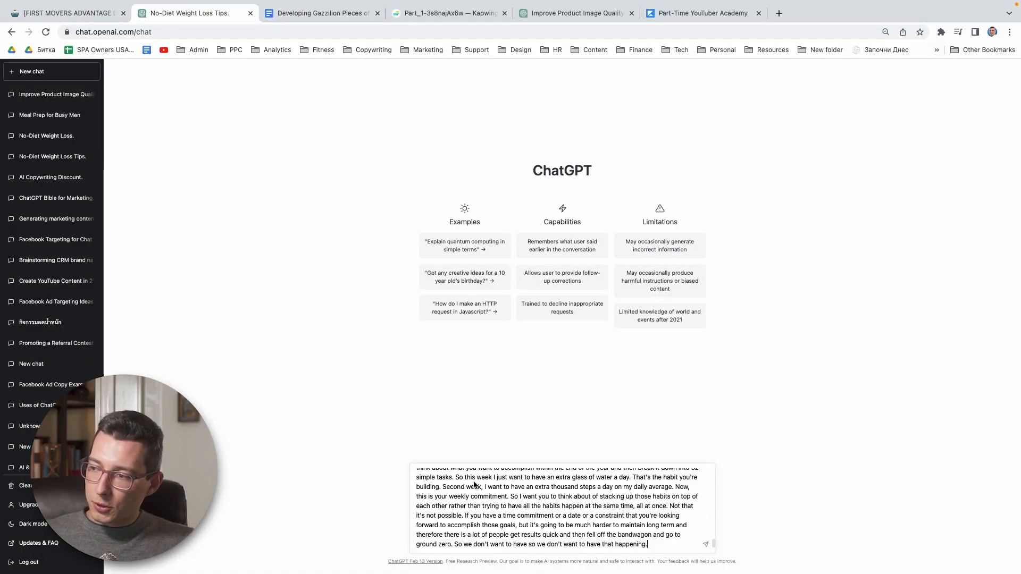
{"action": "key", "text": "shift+Return"}
{"action": "key", "text": "shift+Return"}
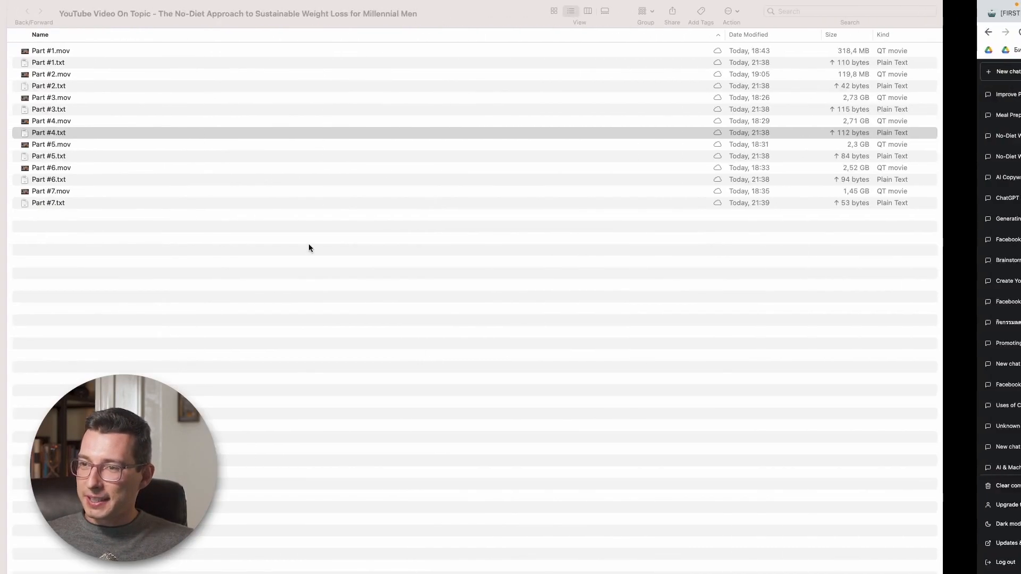
- Add the full transcripts of Part #5.txt and Part #6.txt to the ChatGPT prompt
{"action": "left_click", "coordinate": [155, 157]}
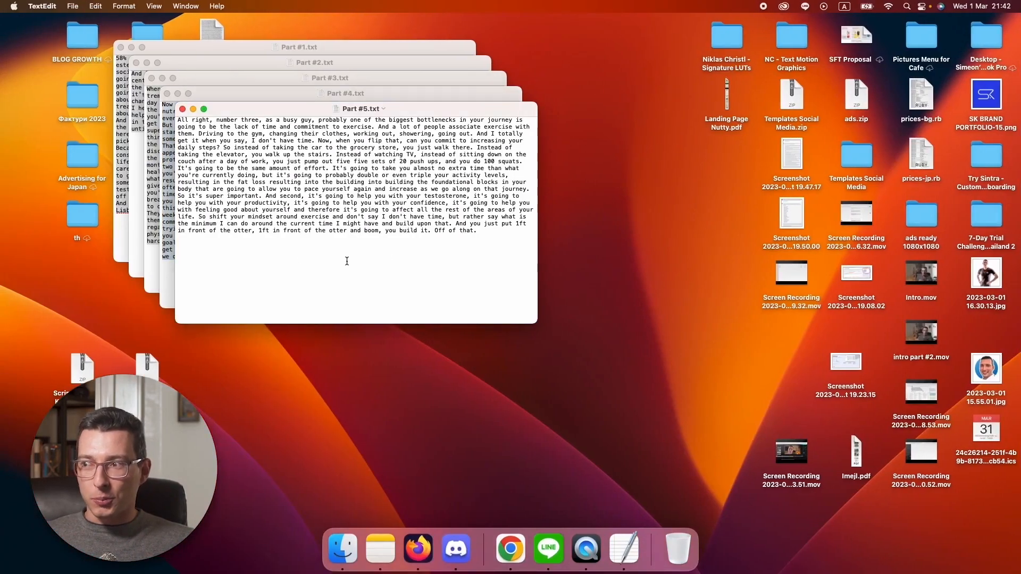
{"action": "key", "text": "super+a"}
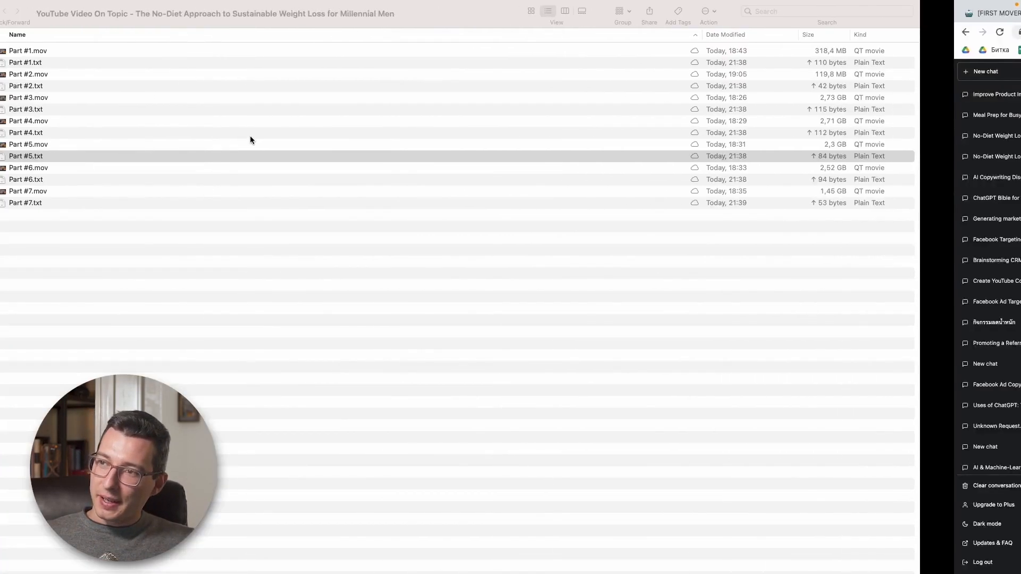
{"action": "left_click", "coordinate": [158, 180]}
{"action": "double_click", "coordinate": [158, 179]}
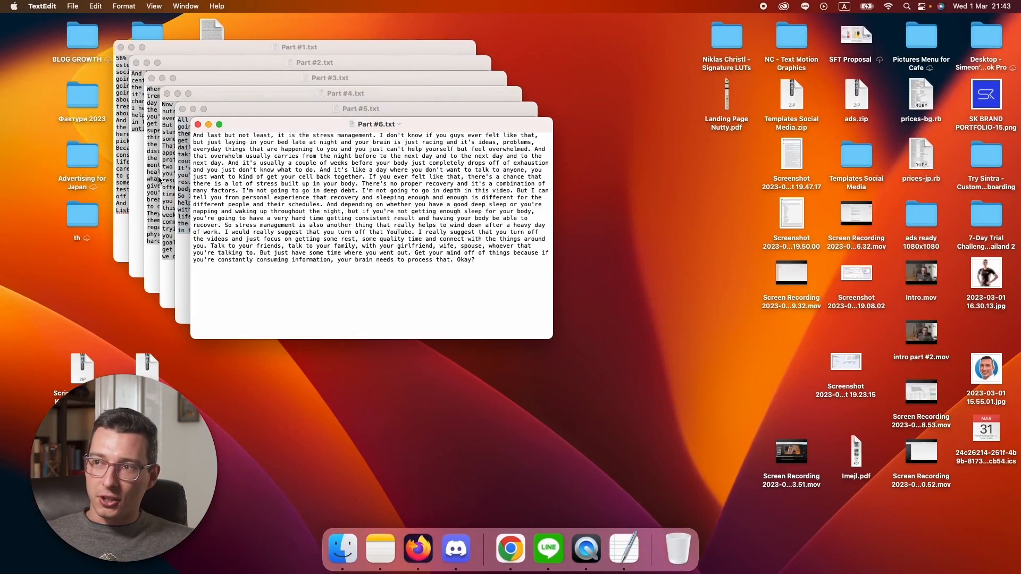
{"action": "key", "text": "super+a"}
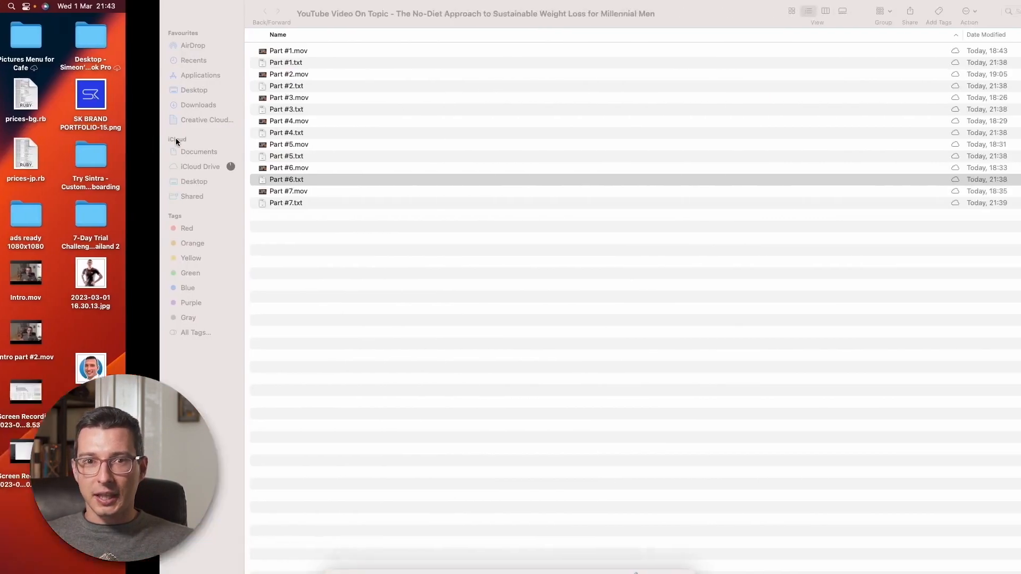
{"action": "key", "text": "super+v"}
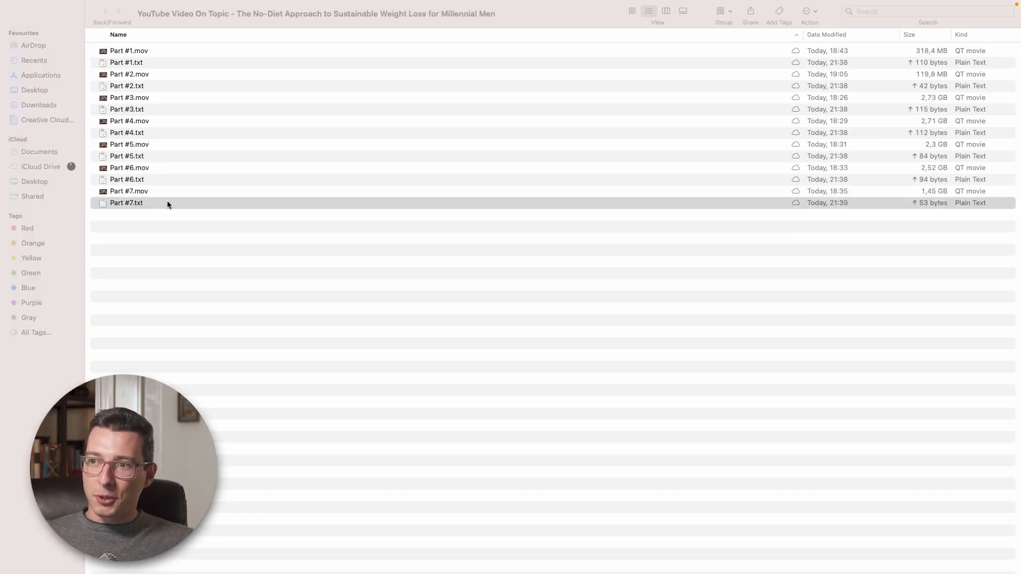
- Add the full transcript of Part #7.txt to the end of the ChatGPT prompt and submit it
{"action": "double_click", "coordinate": [167, 202]}
{"action": "left_click_drag", "start_coordinate": [451, 227], "coordinate": [236, 165]}
{"action": "key", "text": "super+a"}
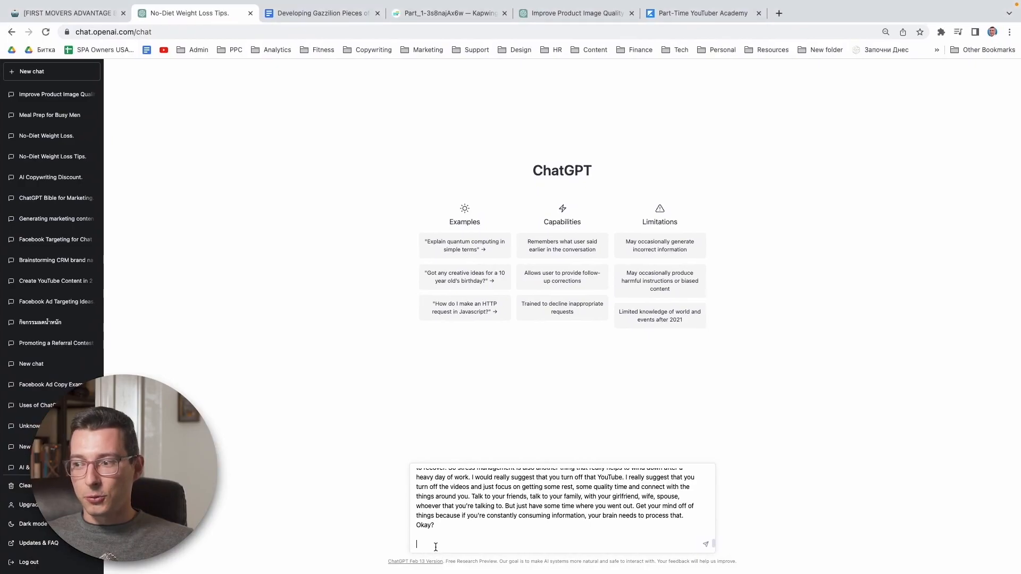
{"action": "key", "text": "super+v"}
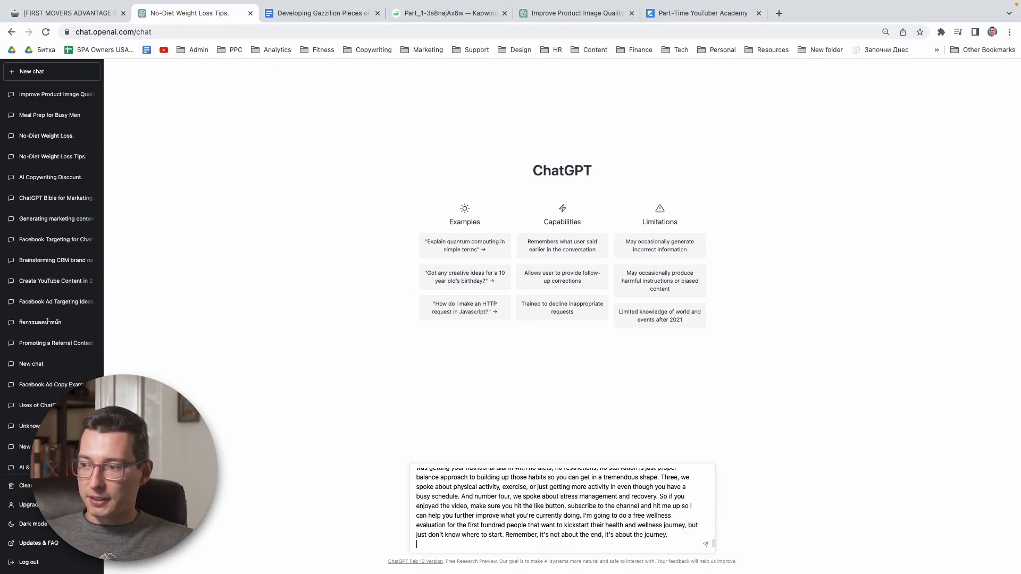
{"action": "key", "text": "Return"}
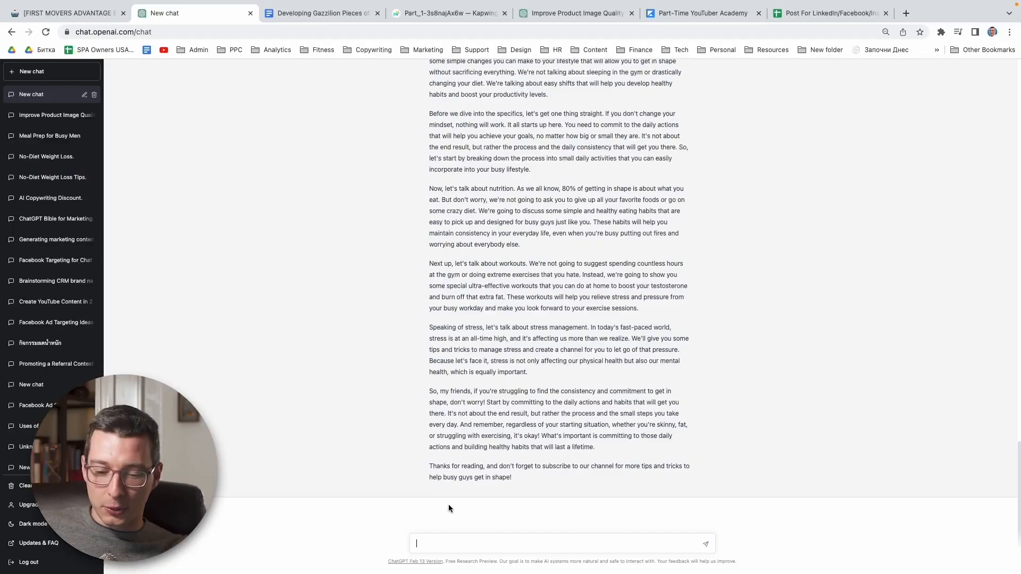
- Send ChatGPT the follow-up "can you format it with headlines"
{"action": "type", "text": "ca"}
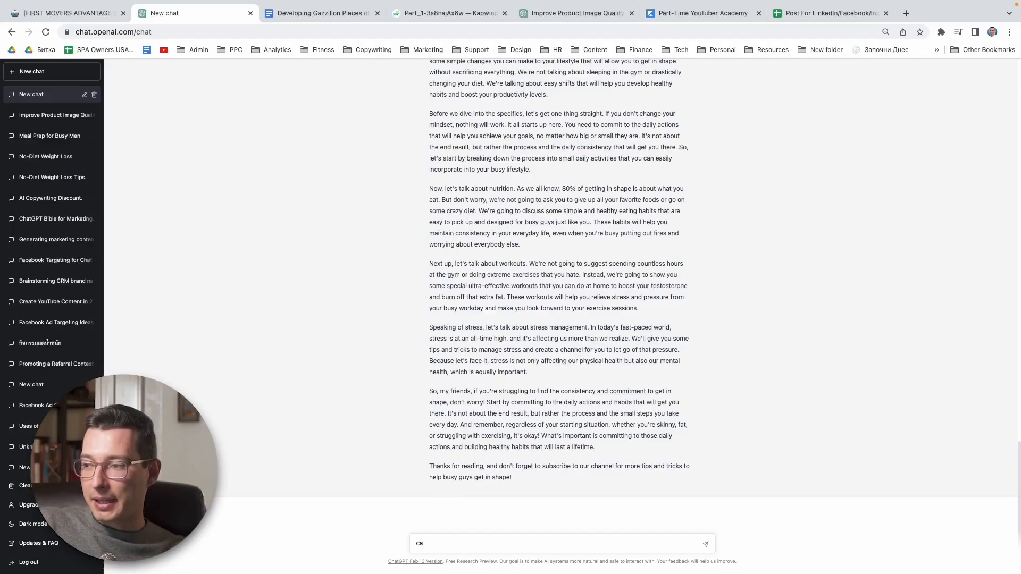
{"action": "type", "text": "n you format it with headlines"}
{"action": "key", "text": "Return"}
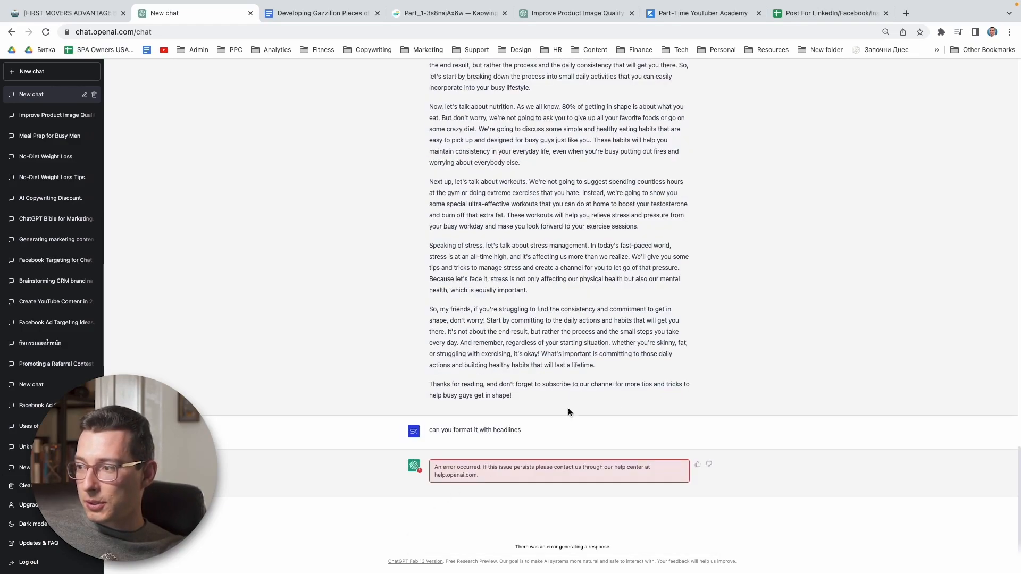
- Copy the whole generated blog article from the ChatGPT answer and reload the page to an empty chat
{"action": "scroll", "coordinate": [567, 412], "scroll_direction": "up", "scroll_amount": 2}
{"action": "scroll", "coordinate": [520, 459], "scroll_direction": "up", "scroll_amount": 1}
{"action": "scroll", "coordinate": [520, 460], "scroll_direction": "down", "scroll_amount": 2}
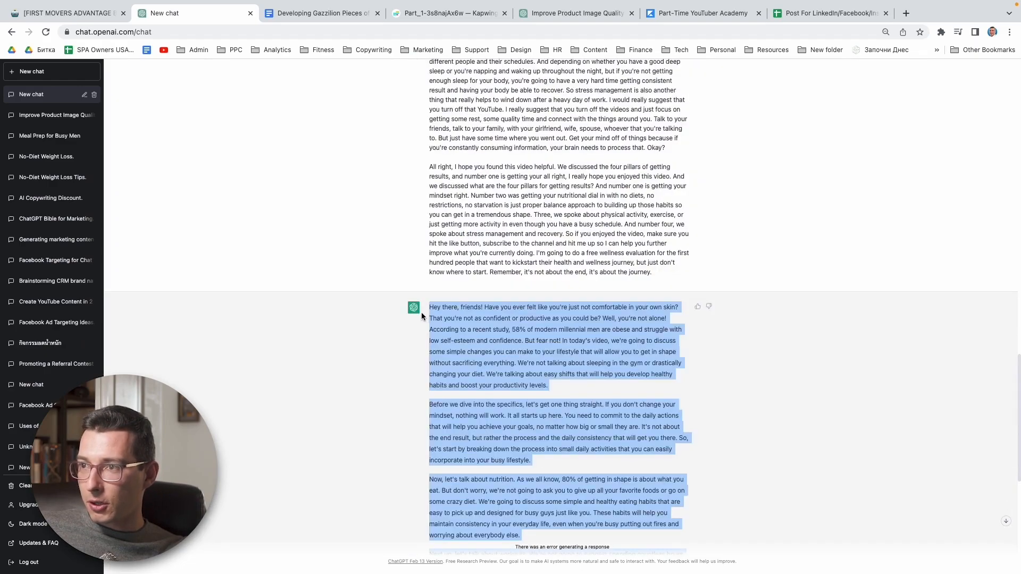
{"action": "scroll", "coordinate": [422, 312], "scroll_direction": "down", "scroll_amount": 7}
{"action": "left_click", "coordinate": [46, 32]}
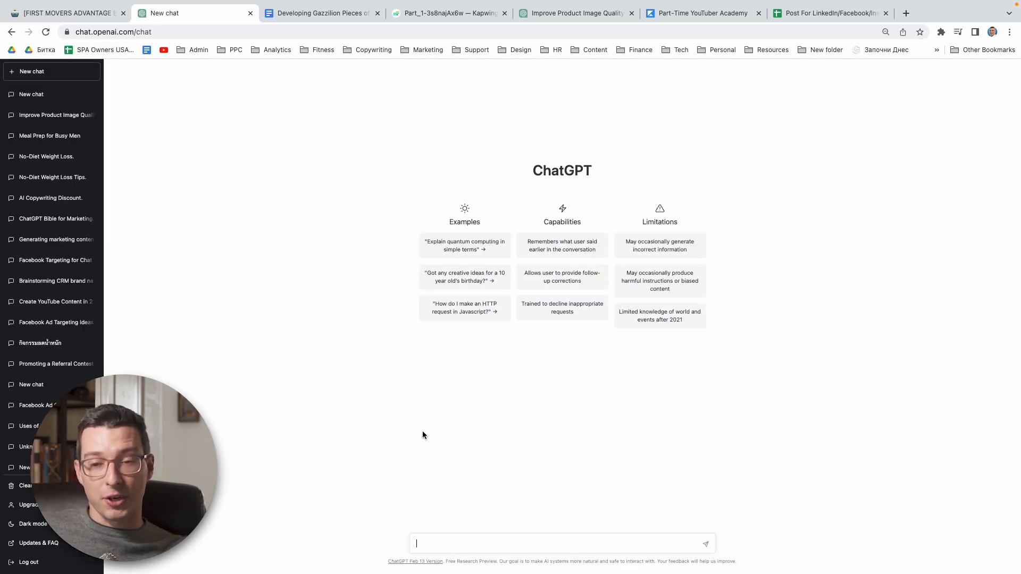
- Send ChatGPT "can you add headlines and paragraph sections for seo keyword ranking for the following article" followed by the copied article
{"action": "type", "text": "can you add headlines and paragraph sections for seo keyword ranking for the following article"}
{"action": "key", "text": "ctrl+v"}
{"action": "key", "text": "Return"}
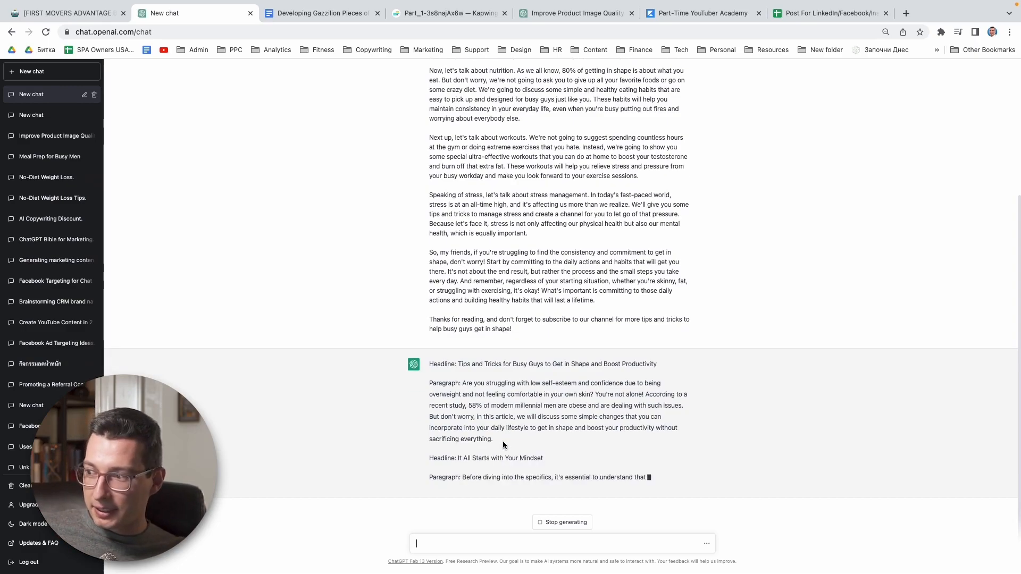
- In the Google Docs content plan, enter Subtitles "Done", Shorts "5 shorts created" and Recorded "Long Video 10- minutes created"
{"action": "key", "text": "ctrl+Tab"}
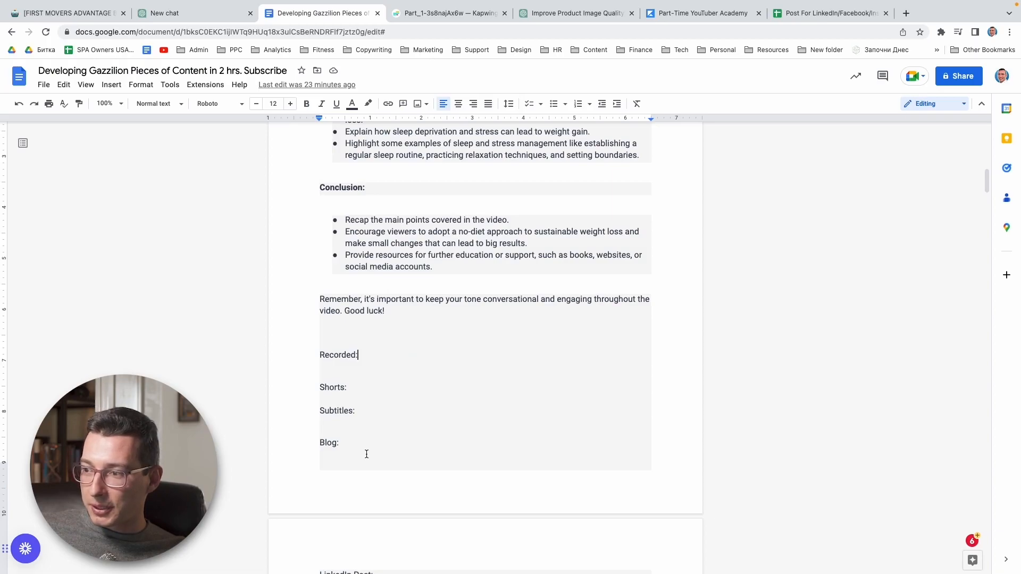
{"action": "left_click", "coordinate": [367, 450]}
{"action": "key", "text": "shift+Return"}
{"action": "key", "text": "shift+Return"}
{"action": "left_click", "coordinate": [357, 369]}
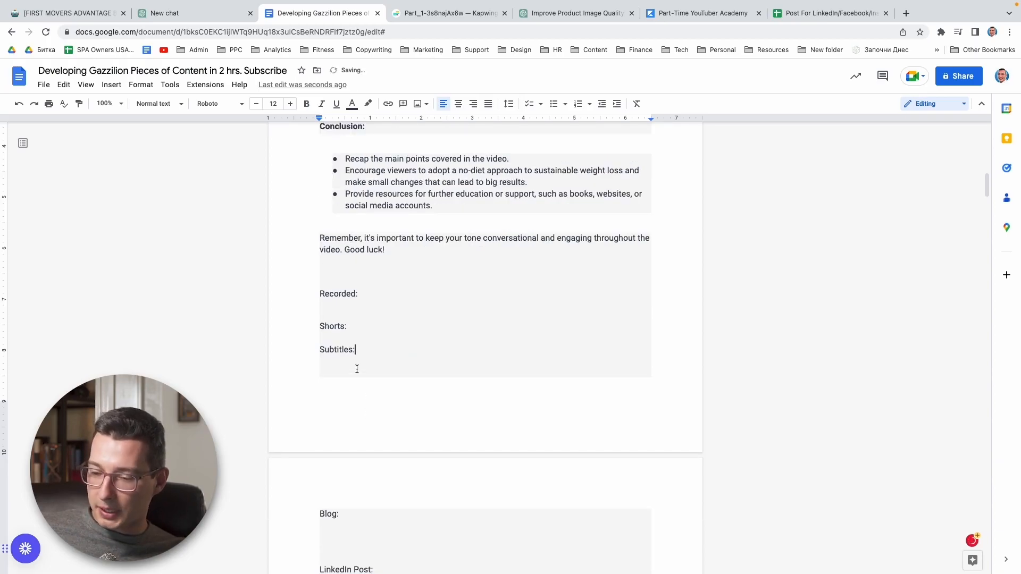
{"action": "type", "text": "Done"}
{"action": "type", "text": " 5 shorts create"}
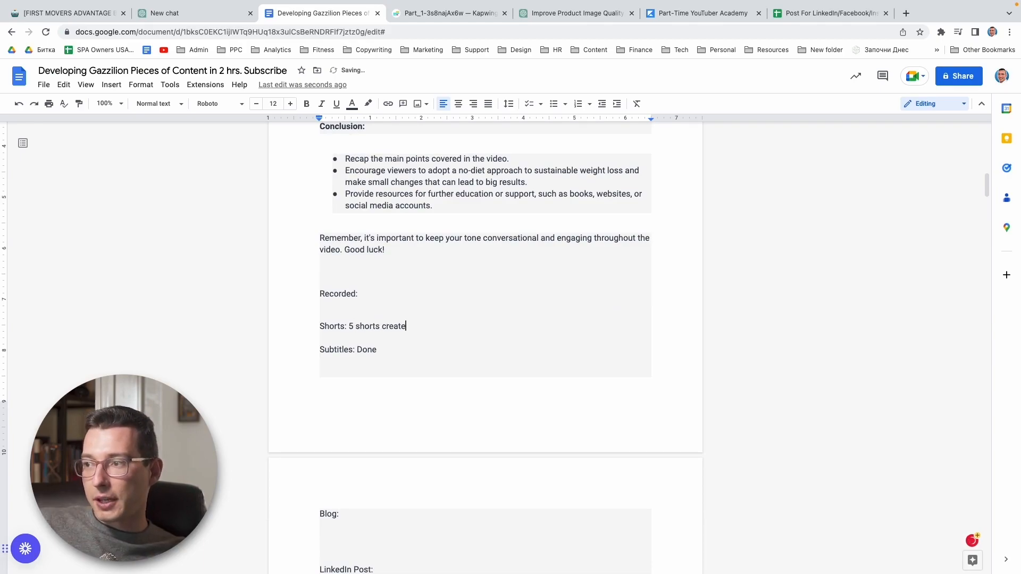
{"action": "key", "text": "Up"}
{"action": "key", "text": "Up"}
{"action": "type", "text": "Long Video 10- minutes created"}
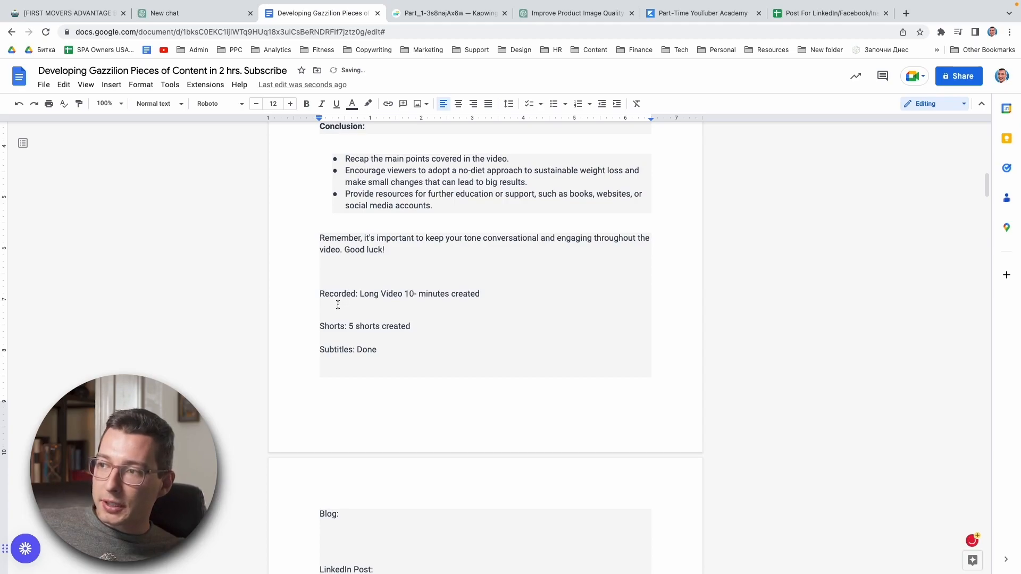
- Make the labels "Recorded:", "Shorts:" and "Subtitles:" bold, leaving their entries in regular weight
{"action": "left_click_drag", "start_coordinate": [316, 287], "coordinate": [365, 294]}
{"action": "key", "text": "ctrl+b"}
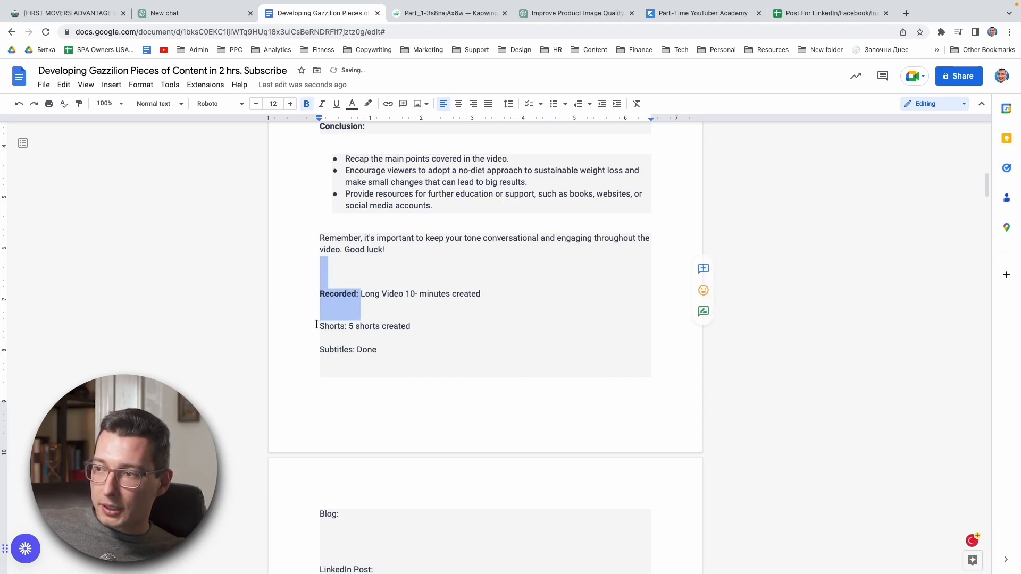
{"action": "left_click", "coordinate": [314, 324]}
{"action": "left_click_drag", "start_coordinate": [313, 325], "coordinate": [357, 350]}
{"action": "key", "text": "ctrl+b"}
{"action": "key", "text": "ctrl+b"}
- Enter "Done" after the Blog label and remove a surplus blank line below it
{"action": "scroll", "coordinate": [350, 321], "scroll_direction": "down", "scroll_amount": 2}
{"action": "left_click", "coordinate": [346, 420]}
{"action": "type", "text": "Done"}
{"action": "key", "text": "Down"}
{"action": "key", "text": "Down"}
{"action": "key", "text": "BackSpace"}
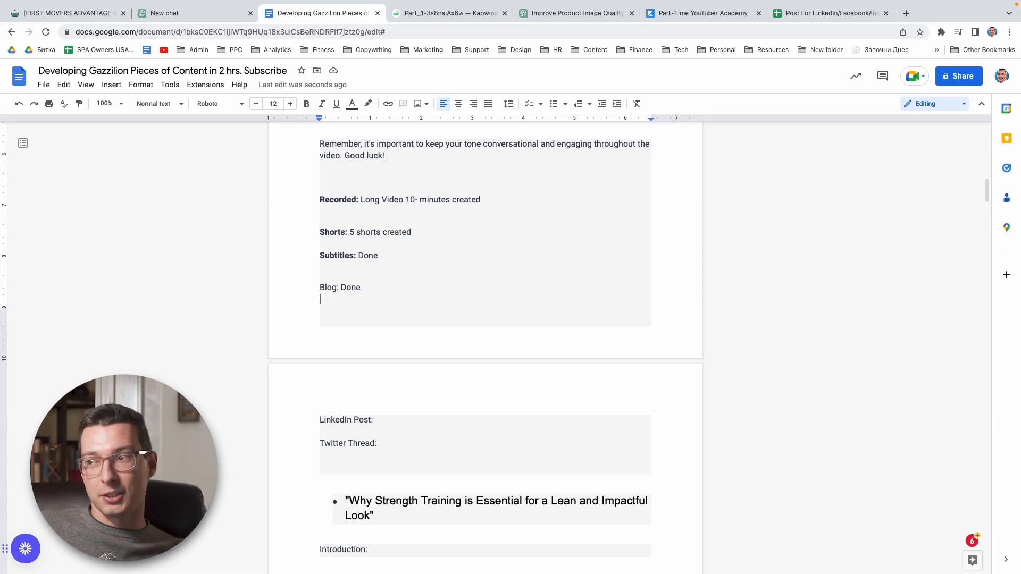
- Make the labels "Blog:" and "LinkedIn Post:" bold
{"action": "left_click_drag", "start_coordinate": [322, 287], "coordinate": [339, 287]}
{"action": "left_click_drag", "start_coordinate": [322, 426], "coordinate": [387, 424]}
{"action": "key", "text": "ctrl+b"}
{"action": "left_click", "coordinate": [310, 446]}
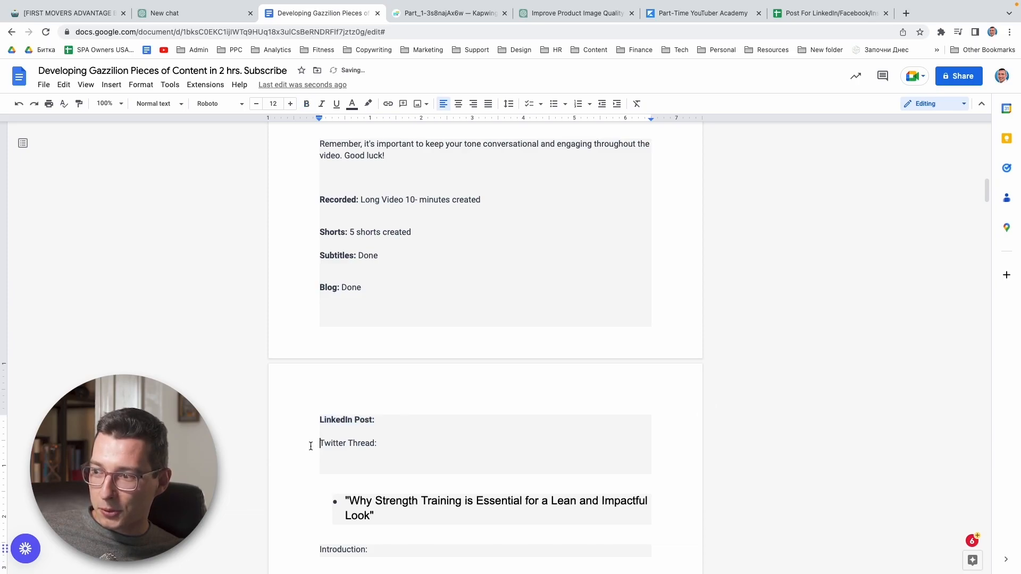
- Back in ChatGPT, request 10 short engaging LinkedIn posts out of the article, focusing on the target audience of busy men in their 30s
{"action": "left_click", "coordinate": [186, 13]}
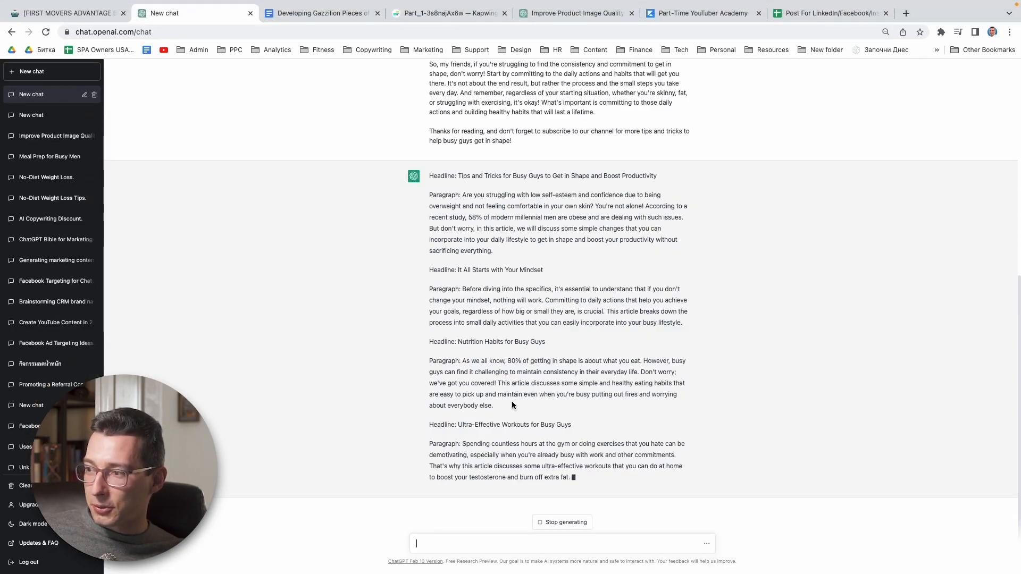
{"action": "scroll", "coordinate": [511, 400], "scroll_direction": "up", "scroll_amount": 3}
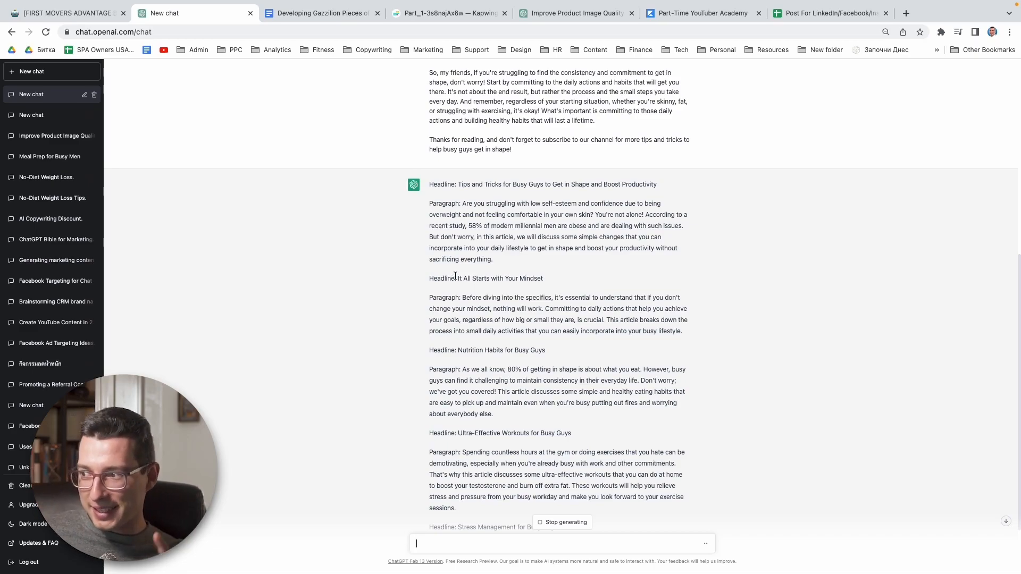
{"action": "scroll", "coordinate": [463, 298], "scroll_direction": "down", "scroll_amount": 3}
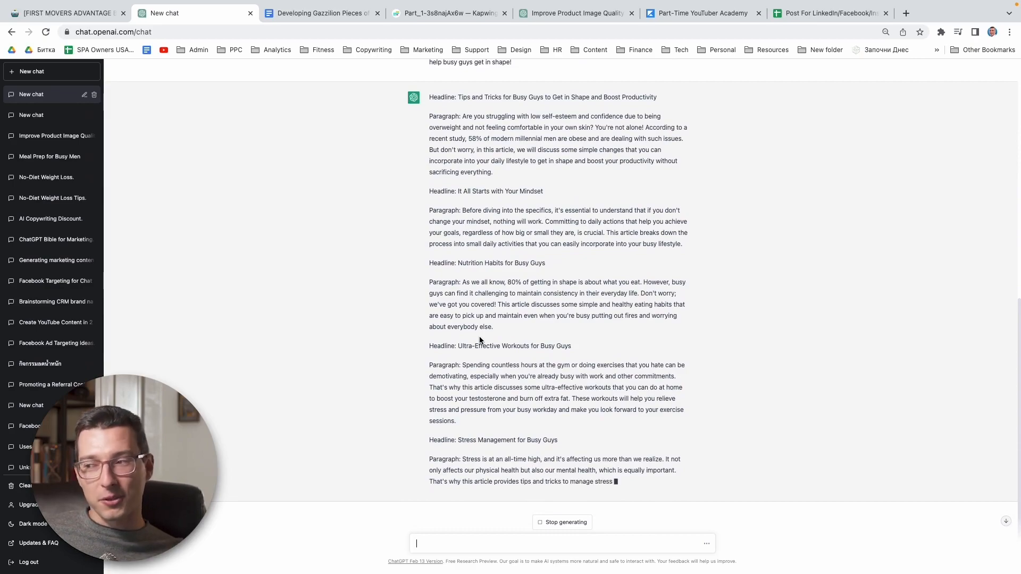
{"action": "scroll", "coordinate": [484, 337], "scroll_direction": "up", "scroll_amount": 1}
{"action": "scroll", "coordinate": [484, 338], "scroll_direction": "up", "scroll_amount": 4}
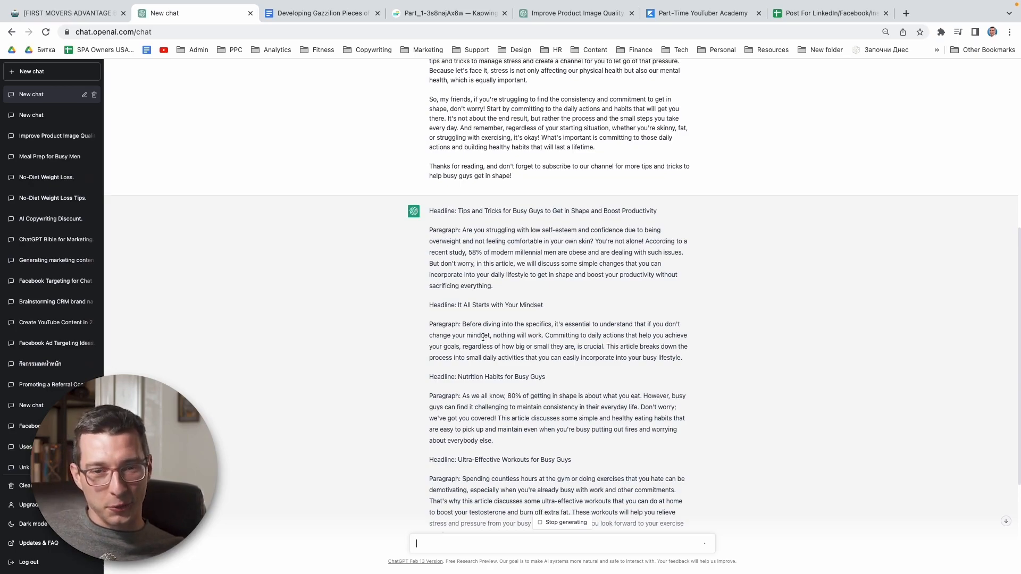
{"action": "type", "text": "Great, can "}
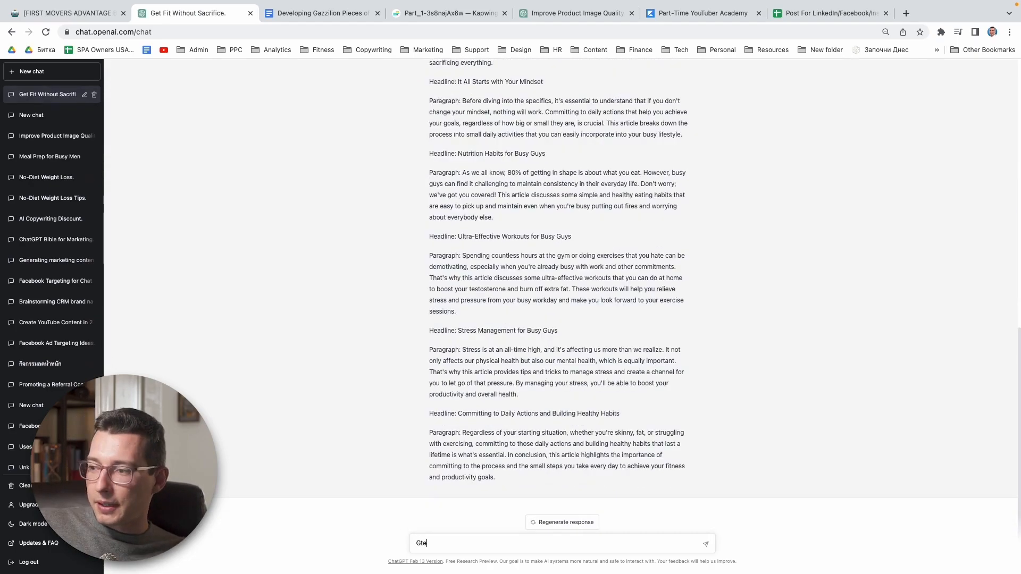
{"action": "type", "text": "you make 10 short engaging linkedin posts outs"}
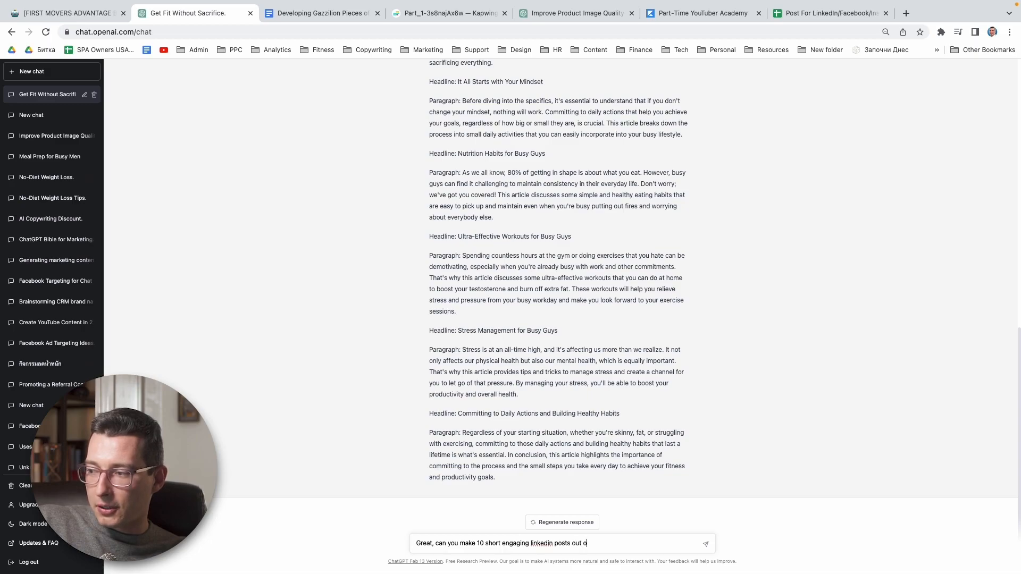
{"action": "type", "text": "f this "}
{"action": "type", "text": "article focusing "}
{"action": "type", "text": "on my target audienc"}
{"action": "type", "text": "e which is busy men in t"}
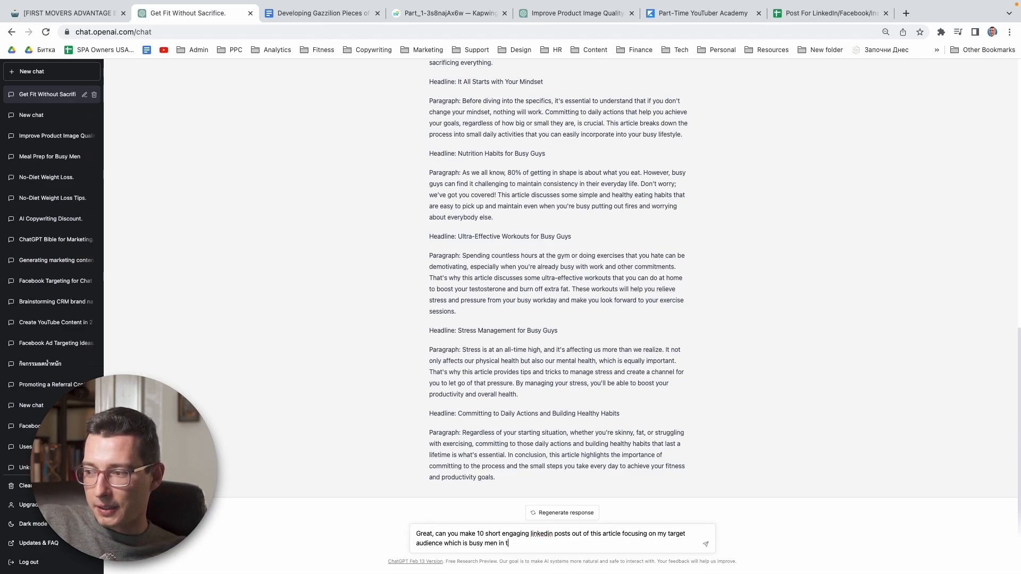
{"action": "type", "text": "heir 30s"}
{"action": "key", "text": "Return"}
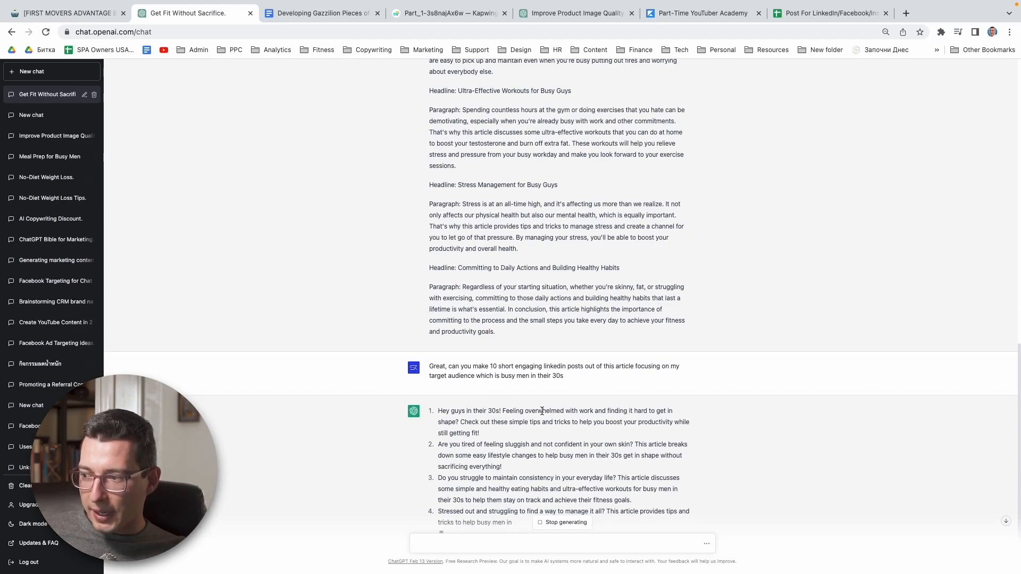
- Send ChatGPT "can you use the article above and create 10 linkedin posts I can share on my personal feed"
{"action": "type", "text": "can you use the article abo"}
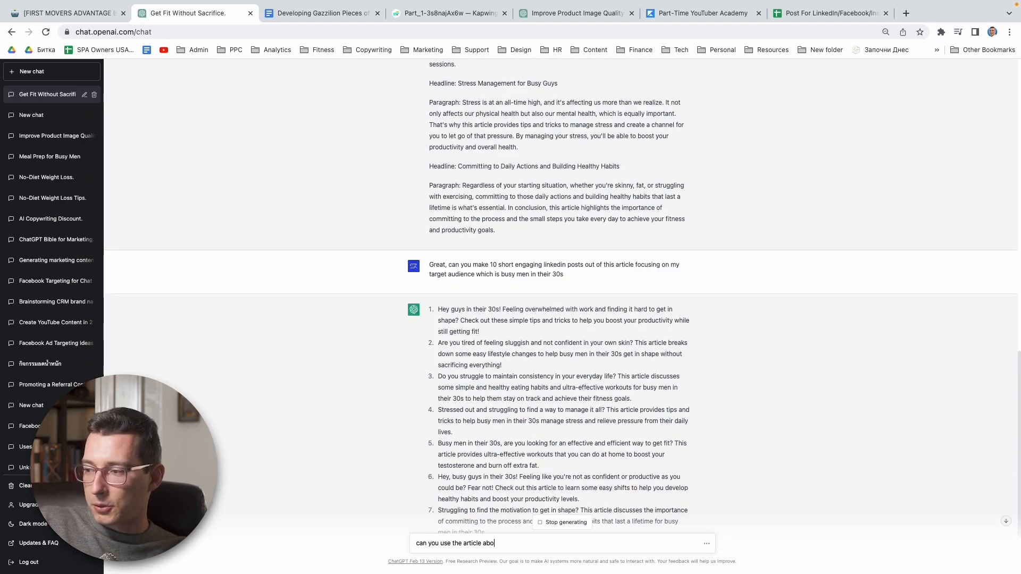
{"action": "type", "text": "ve th"}
{"action": "key", "text": "BackSpace"}
{"action": "key", "text": "BackSpace"}
{"action": "type", "text": "and create 10 linkedin posts"}
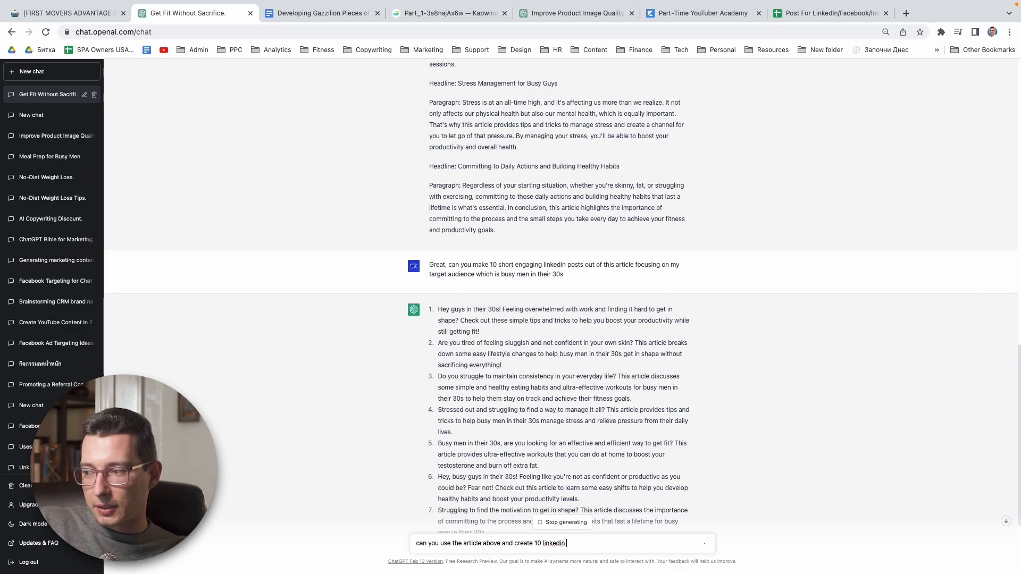
{"action": "type", "text": " I can share on my personal feed"}
{"action": "key", "text": "Return"}
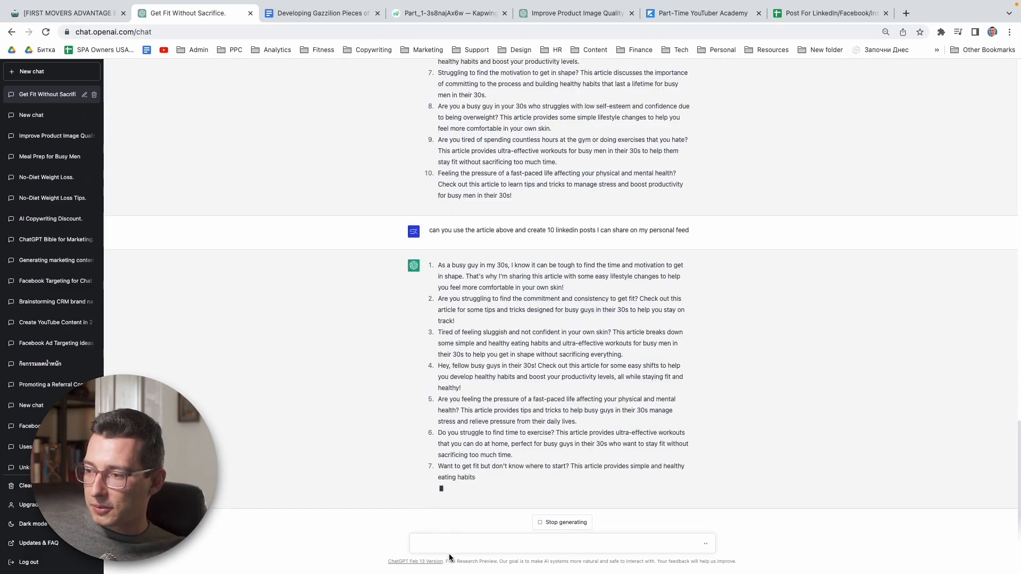
- Send ChatGPT "can you make me 4 twitter threads from this article:" followed by the article with headlines
{"action": "type", "text": "can you make me a "}
{"action": "type", "text": "twitter thread of t"}
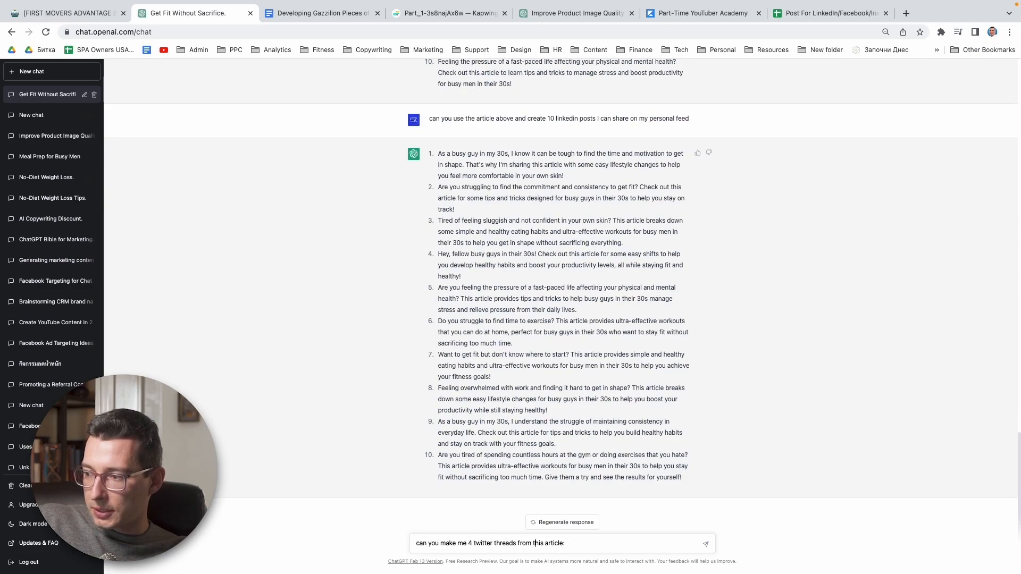
{"action": "key", "text": "ctrl+v"}
{"action": "key", "text": "Return"}
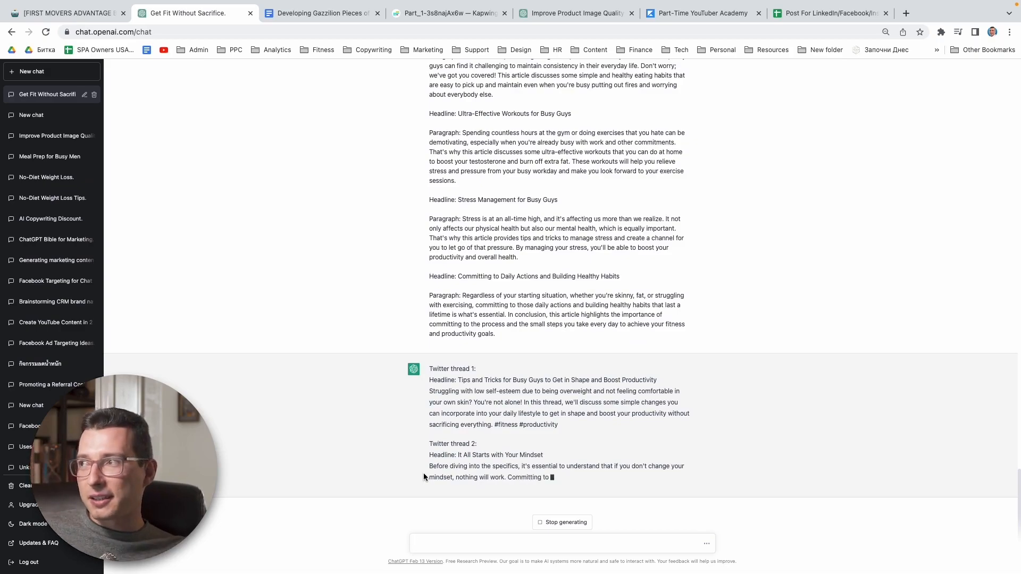
- Copy the text of Twitter threads 1 and 2 from ChatGPT into the Google Doc under "Twitter Thread:"
{"action": "scroll", "coordinate": [473, 385], "scroll_direction": "up", "scroll_amount": 1}
{"action": "left_click_drag", "start_coordinate": [558, 451], "coordinate": [458, 406]}
{"action": "key", "text": "ctrl+c"}
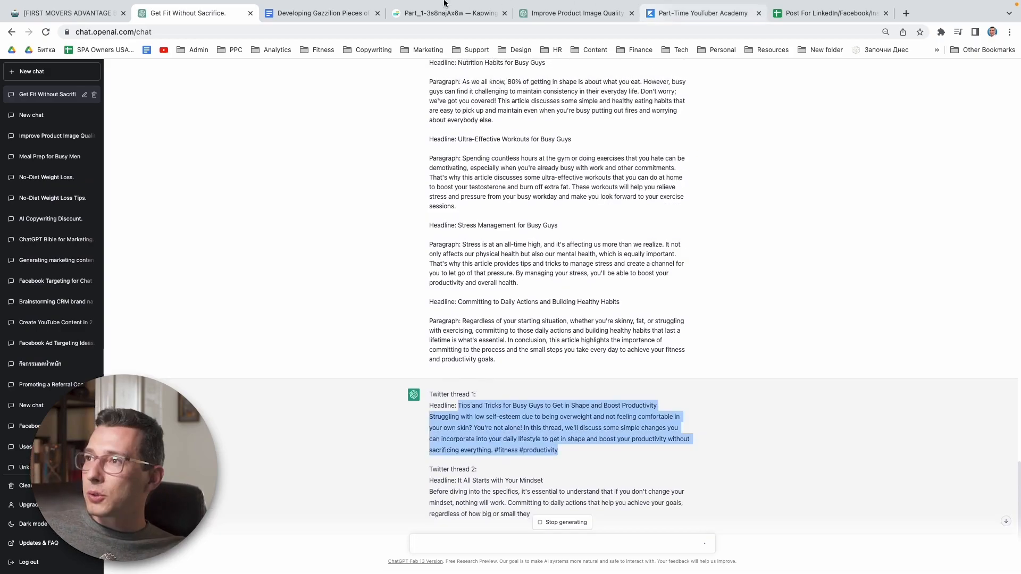
{"action": "left_click", "coordinate": [322, 13]}
{"action": "scroll", "coordinate": [371, 276], "scroll_direction": "down", "scroll_amount": 2}
{"action": "key", "text": "ctrl+v"}
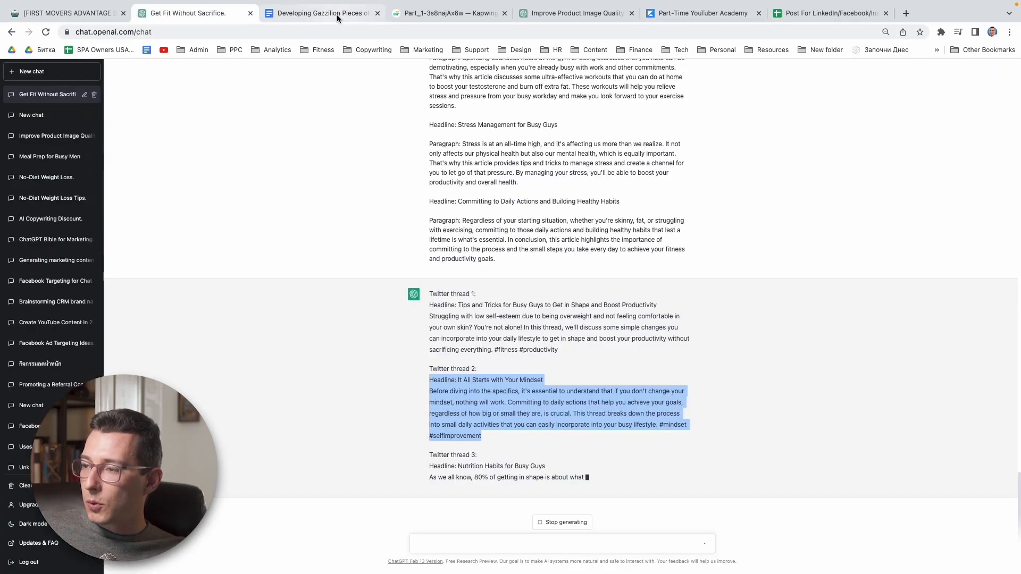
{"action": "left_click", "coordinate": [337, 18]}
{"action": "scroll", "coordinate": [303, 161], "scroll_direction": "up", "scroll_amount": 2}
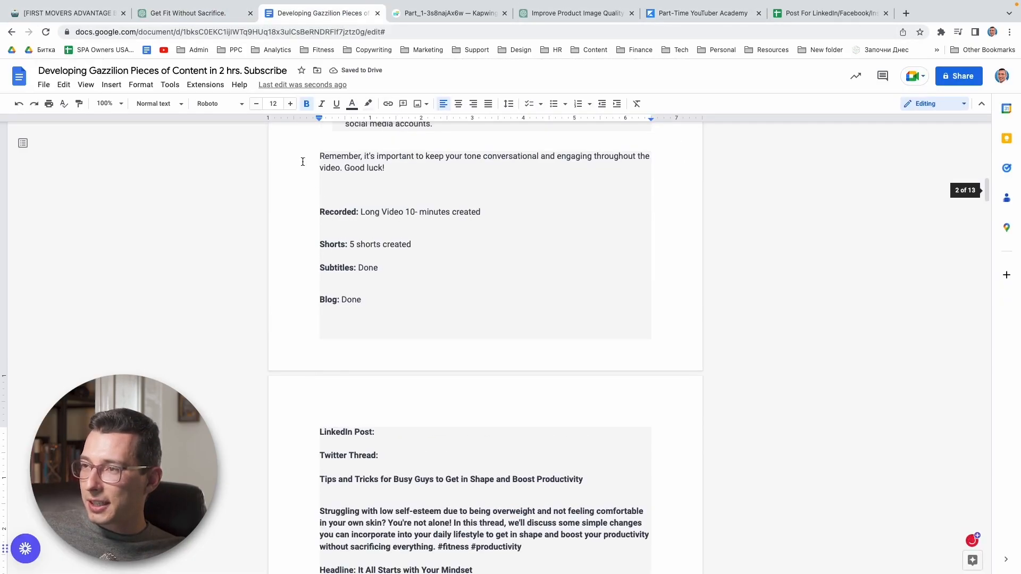
- Copy the ten personal-feed LinkedIn posts from ChatGPT into the Google Doc on a new line under "LinkedIn Post:"
{"action": "left_click", "coordinate": [207, 12]}
{"action": "scroll", "coordinate": [606, 337], "scroll_direction": "up", "scroll_amount": 10}
{"action": "left_click_drag", "start_coordinate": [681, 460], "coordinate": [437, 137]}
{"action": "key", "text": "ctrl+c"}
{"action": "key", "text": "ctrl+Tab"}
{"action": "left_click", "coordinate": [390, 396]}
{"action": "key", "text": "Return"}
{"action": "key", "text": "ctrl+v"}
- Review the pasted LinkedIn posts and Twitter threads in the document
{"action": "scroll", "coordinate": [410, 317], "scroll_direction": "up", "scroll_amount": 3}
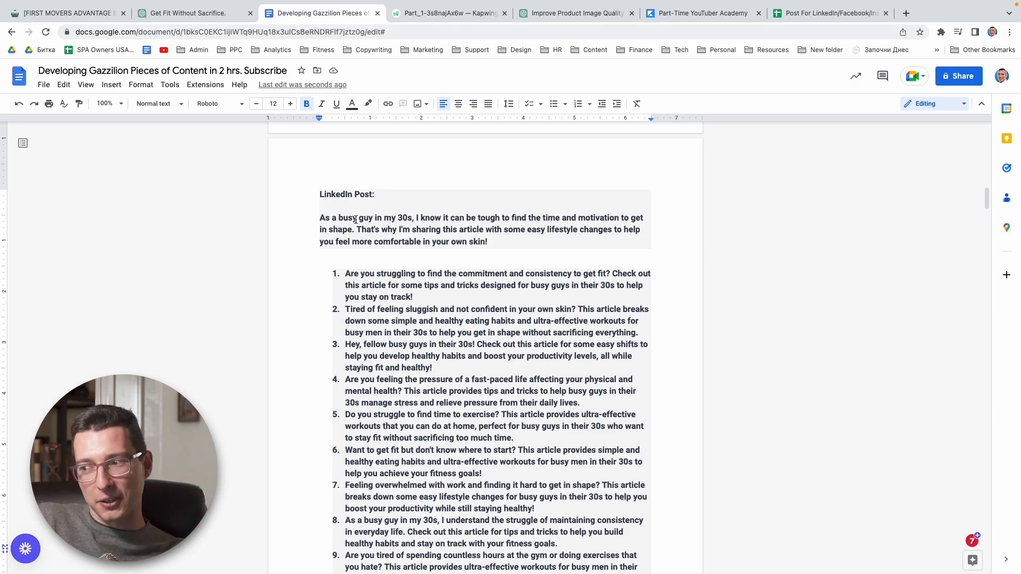
{"action": "scroll", "coordinate": [356, 220], "scroll_direction": "down", "scroll_amount": 10}
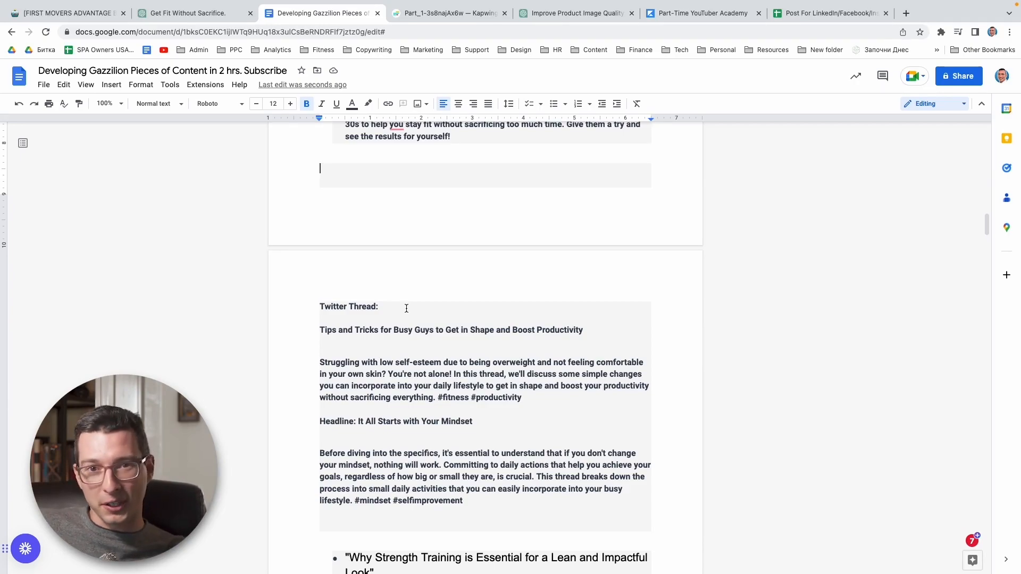
{"action": "scroll", "coordinate": [426, 310], "scroll_direction": "down", "scroll_amount": 3}
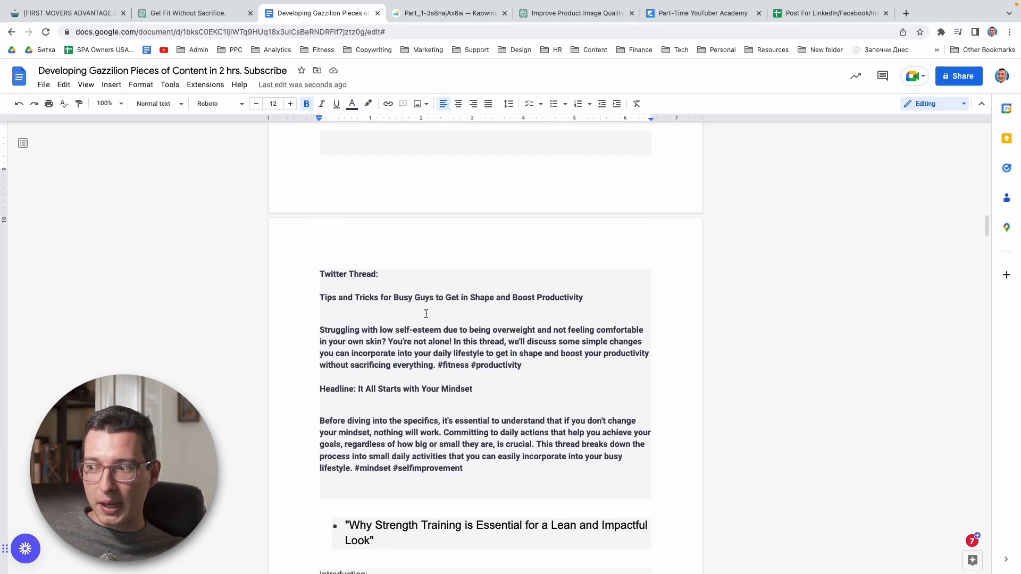
{"action": "scroll", "coordinate": [422, 319], "scroll_direction": "up", "scroll_amount": 5}
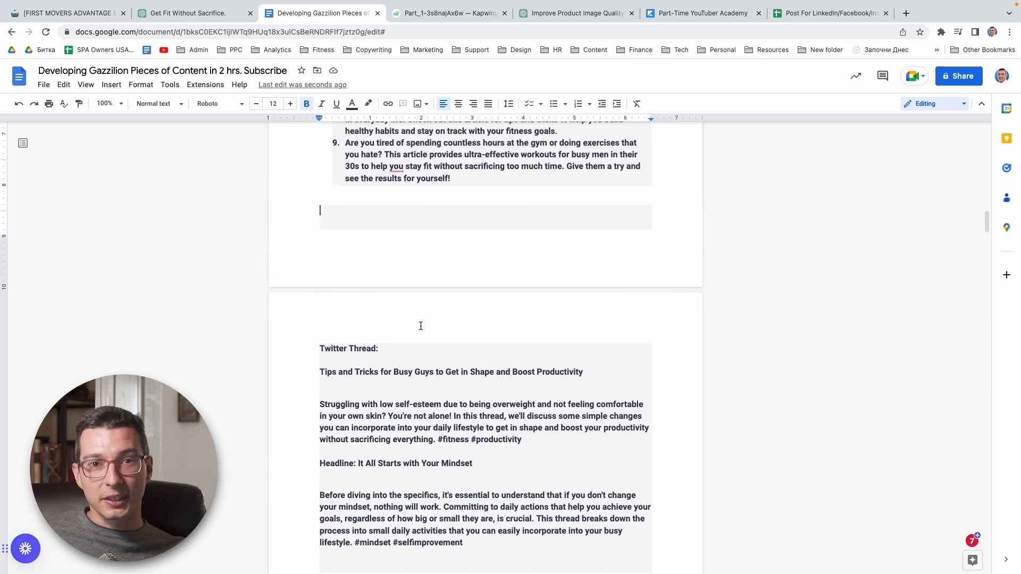
{"action": "scroll", "coordinate": [421, 326], "scroll_direction": "up", "scroll_amount": 20}
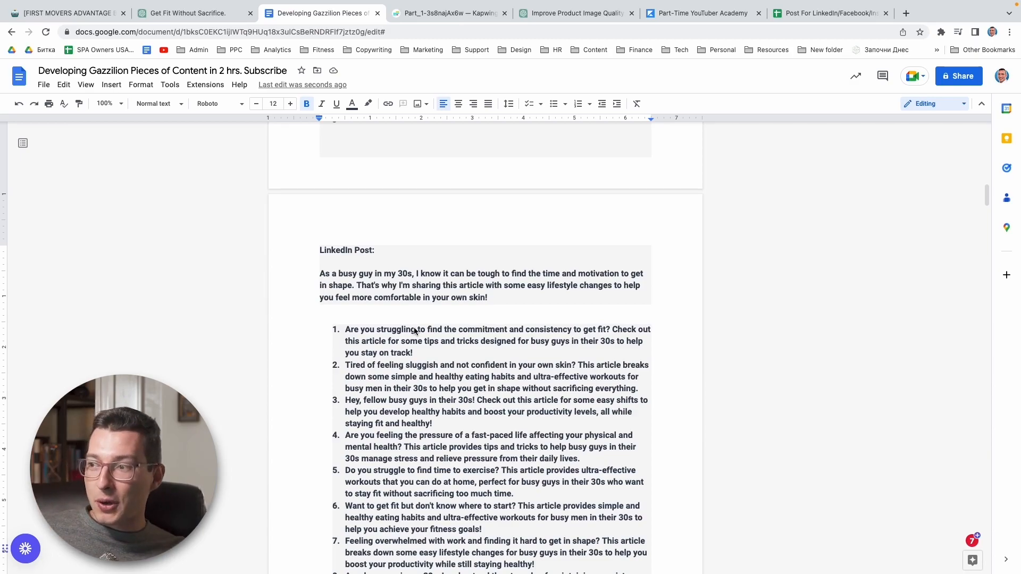
{"action": "scroll", "coordinate": [440, 314], "scroll_direction": "down", "scroll_amount": 1}
{"action": "scroll", "coordinate": [519, 335], "scroll_direction": "down", "scroll_amount": 3}
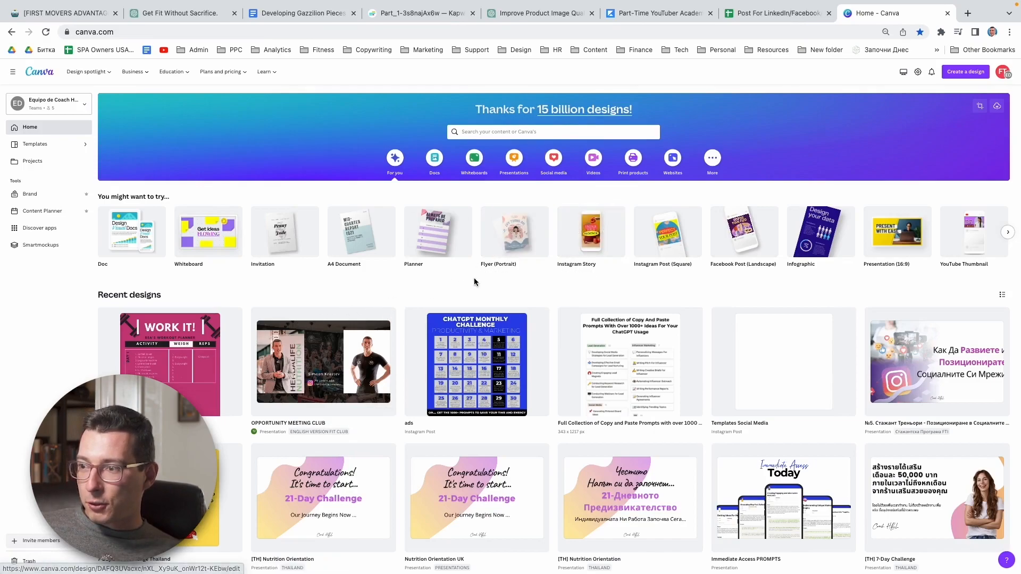
- Create a new blank Instagram Post design
{"action": "left_click", "coordinate": [965, 72]}
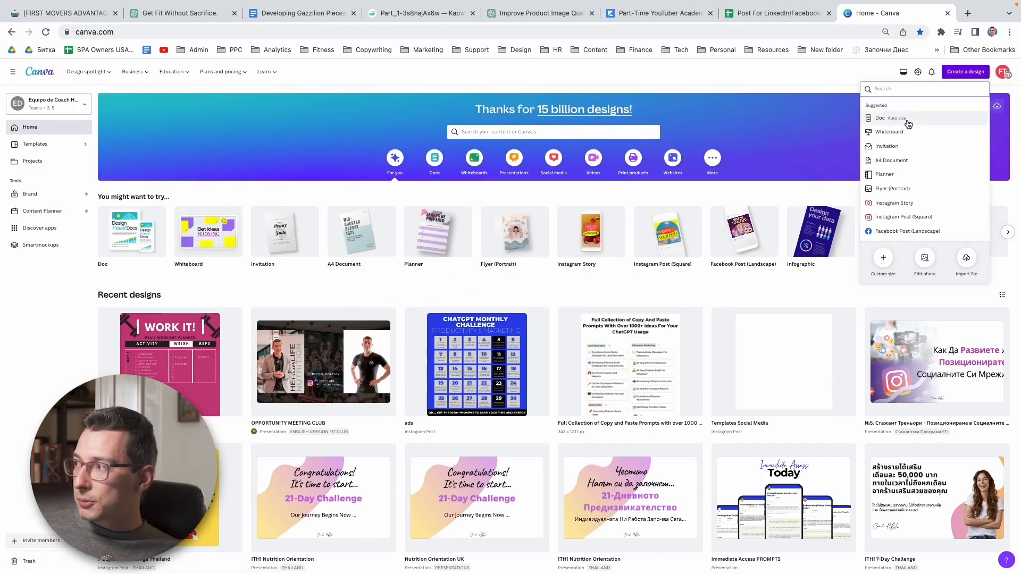
{"action": "left_click", "coordinate": [883, 258]}
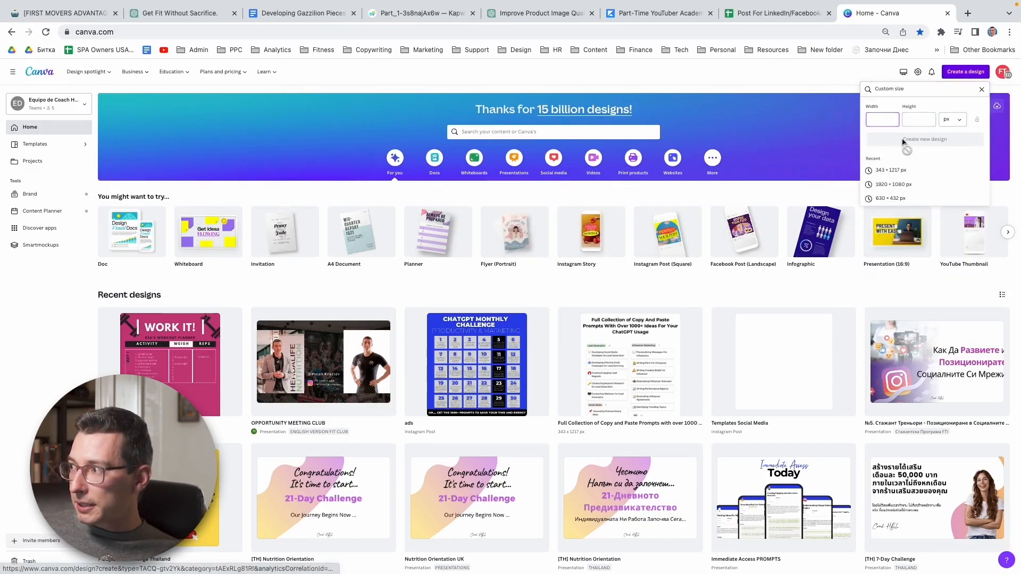
{"action": "left_click", "coordinate": [982, 89]}
{"action": "type", "text": "instag"}
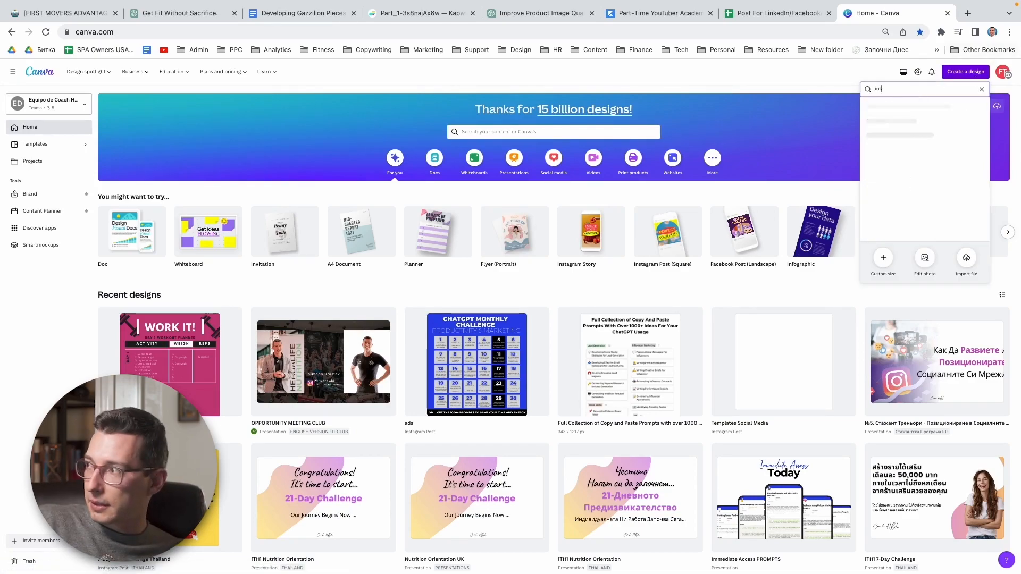
{"action": "key", "text": "Return"}
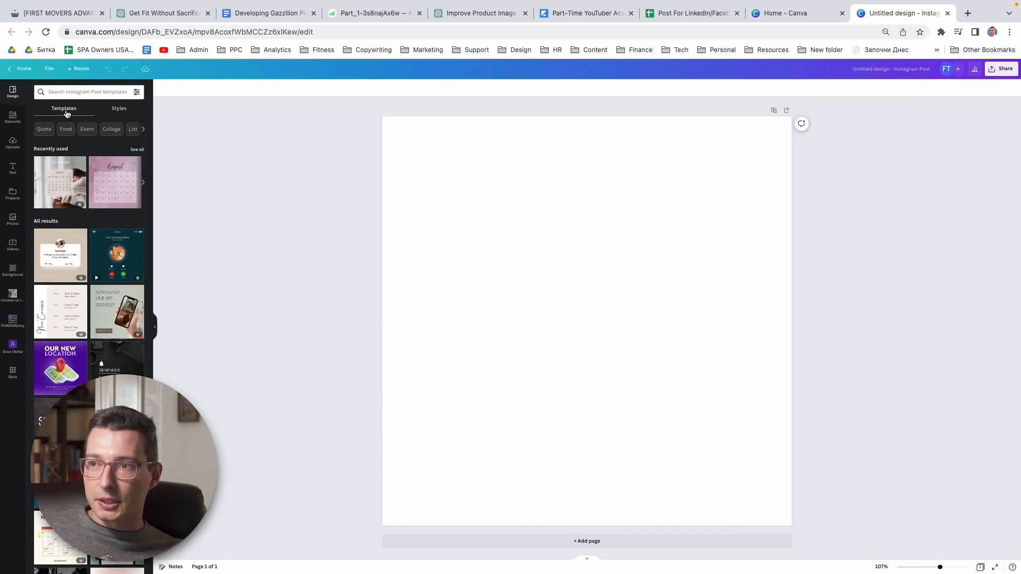
- Search the templates for "Quote Instagram Posts" and apply the navy quote template with cream corner shapes
{"action": "left_click", "coordinate": [65, 92]}
{"action": "type", "text": "quote"}
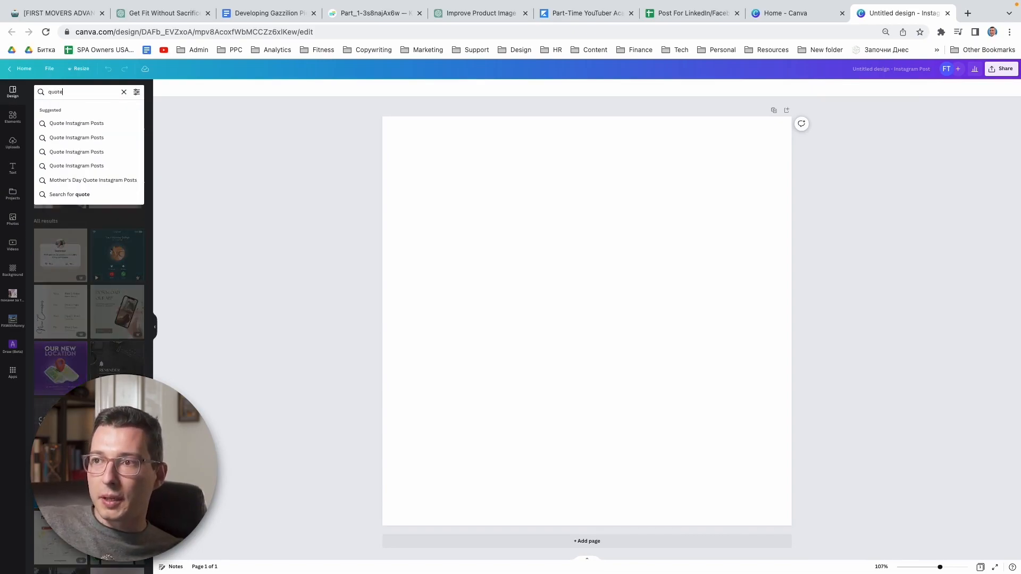
{"action": "left_click", "coordinate": [82, 124]}
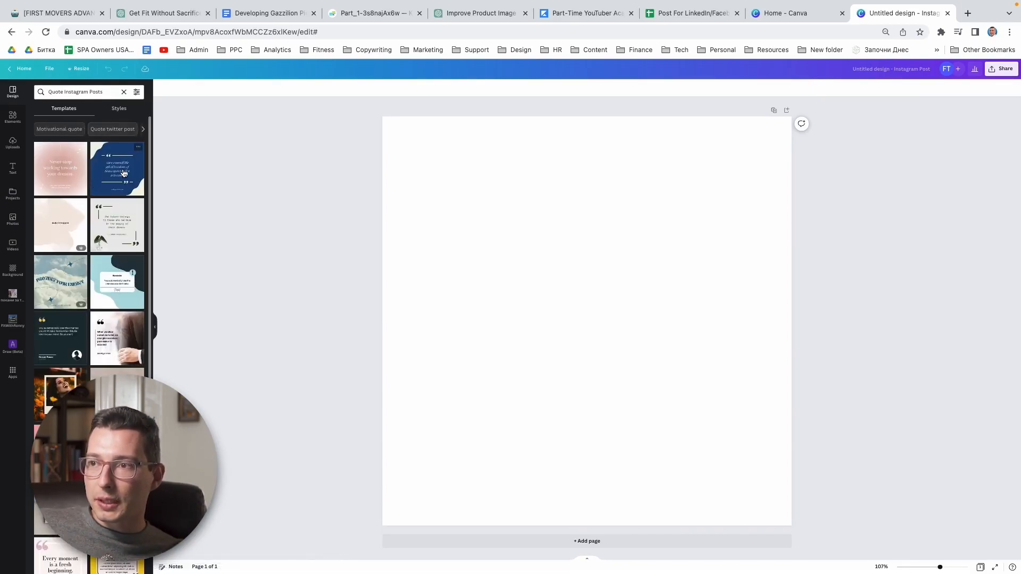
{"action": "left_click", "coordinate": [123, 172]}
- Place the uploaded SK logo above the quote and recolour the background with the logo's blue photo colour
{"action": "left_click", "coordinate": [12, 142]}
{"action": "left_click_drag", "start_coordinate": [51, 382], "coordinate": [587, 162]}
{"action": "left_click", "coordinate": [760, 173]}
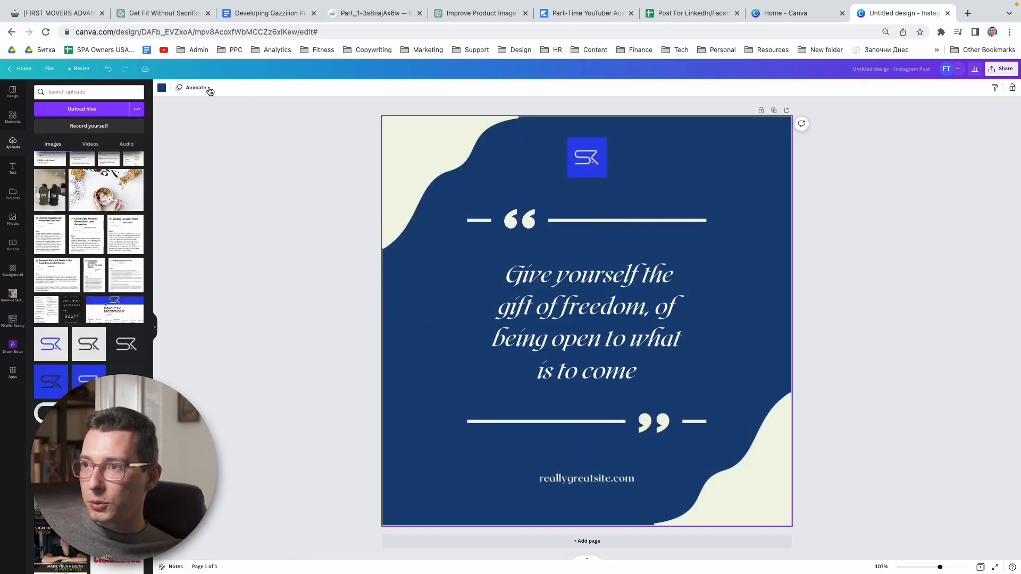
{"action": "left_click", "coordinate": [161, 87]}
{"action": "left_click", "coordinate": [60, 318]}
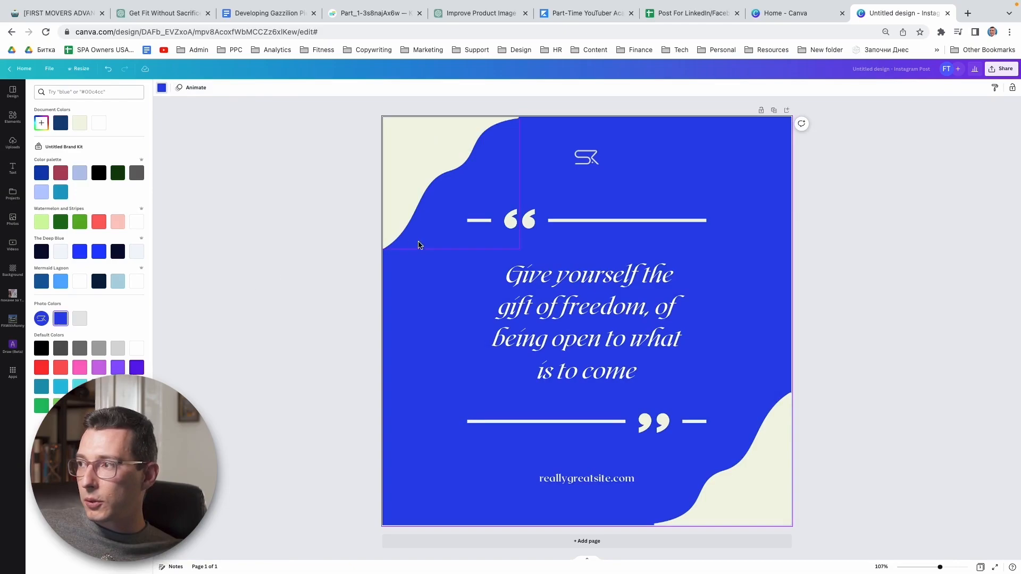
- Change the quote text's font to Montserrat and move it up between the two quotation-mark lines
{"action": "left_click", "coordinate": [318, 266]}
{"action": "left_click", "coordinate": [613, 276]}
{"action": "left_click", "coordinate": [202, 87]}
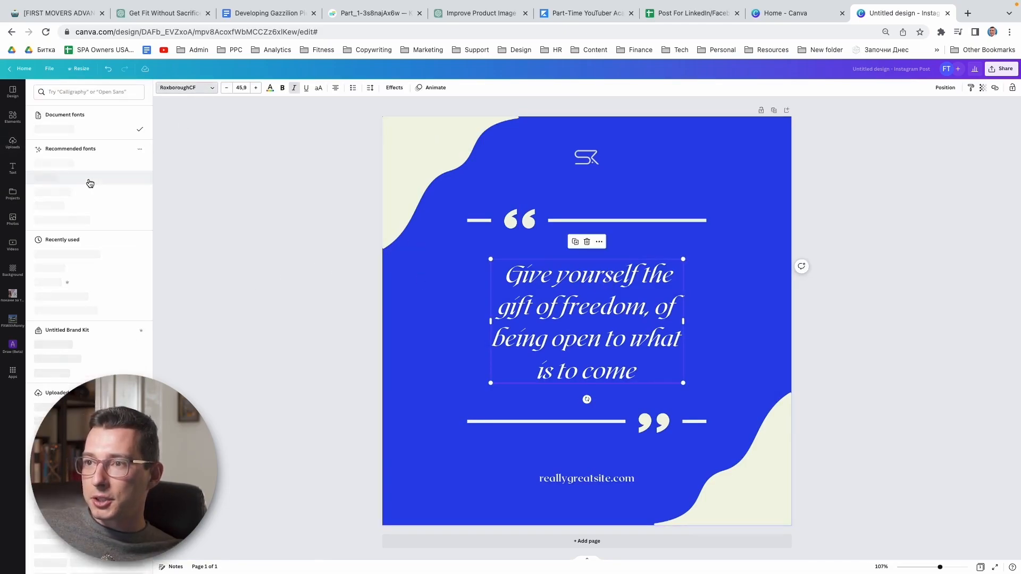
{"action": "left_click", "coordinate": [80, 269]}
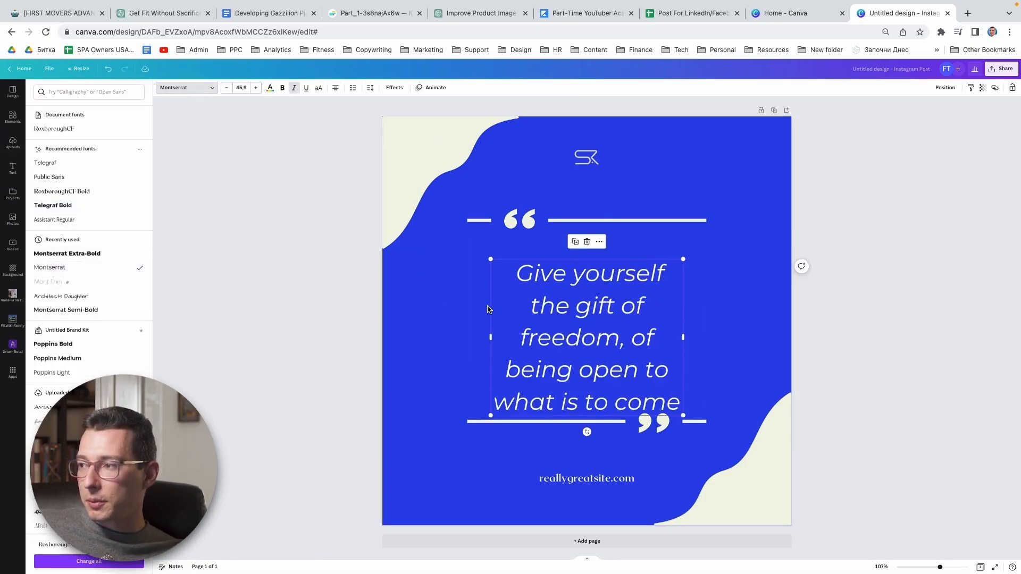
{"action": "left_click_drag", "start_coordinate": [610, 389], "coordinate": [610, 374]}
- Replace the placeholder web address below the quote with the brand's own website address
{"action": "double_click", "coordinate": [610, 477]}
{"action": "type", "text": "www."}
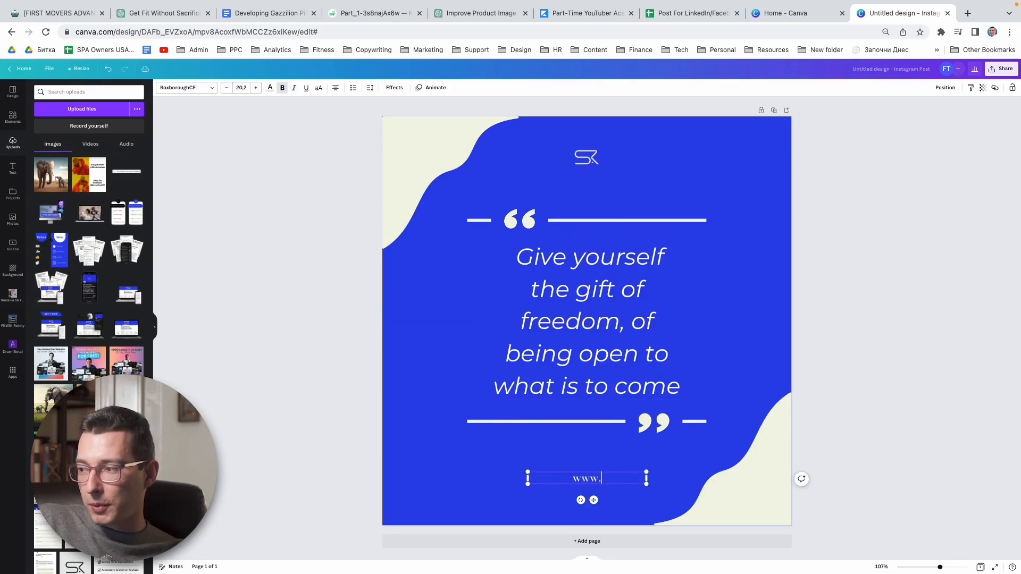
{"action": "type", "text": "simeonkrastev.com"}
{"action": "left_click", "coordinate": [519, 456]}
- Set the website address's font to Montserrat Thin
{"action": "left_click", "coordinate": [593, 485]}
{"action": "left_click", "coordinate": [205, 88]}
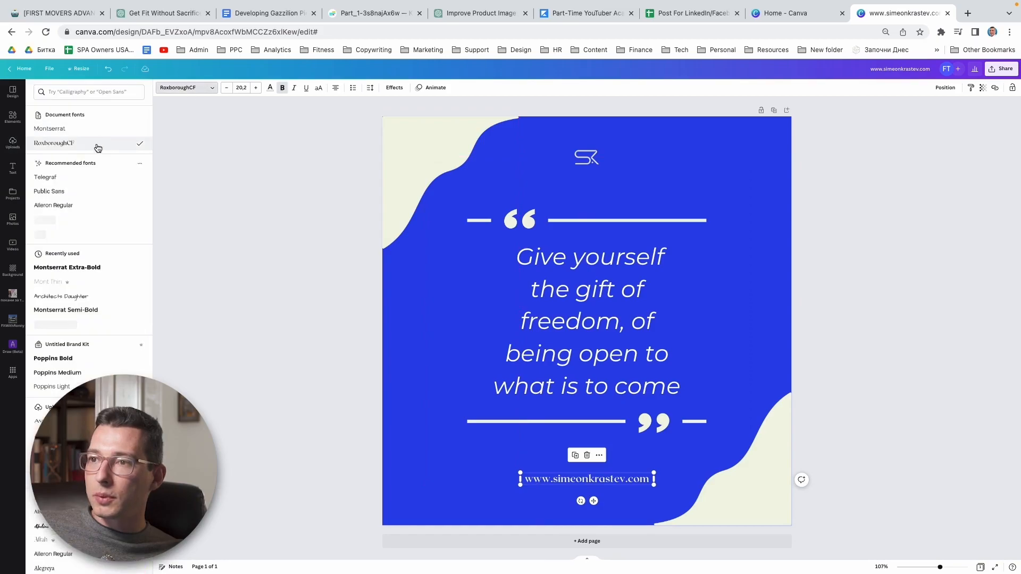
{"action": "left_click", "coordinate": [85, 238]}
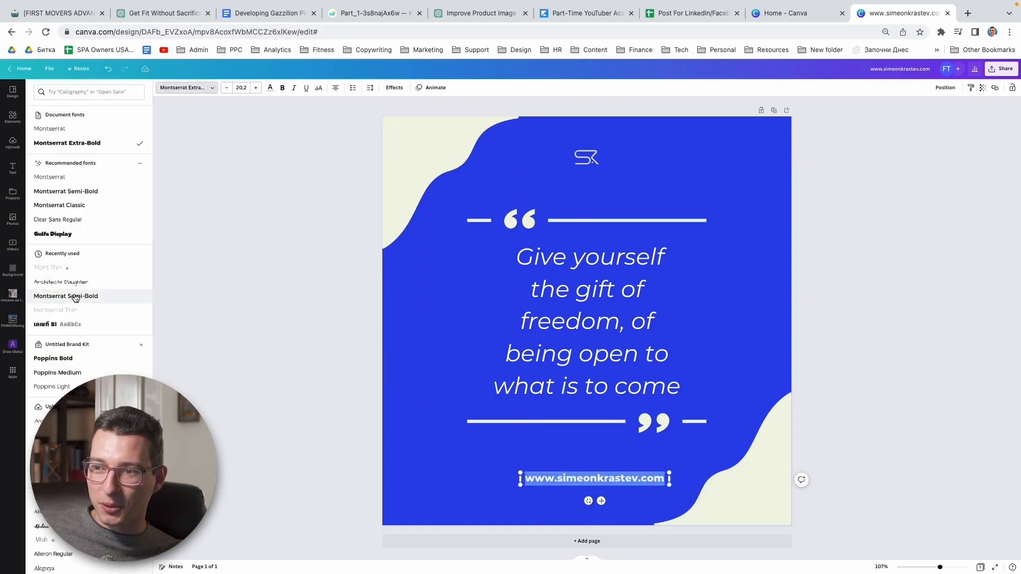
{"action": "left_click", "coordinate": [81, 312]}
{"action": "left_click", "coordinate": [256, 394]}
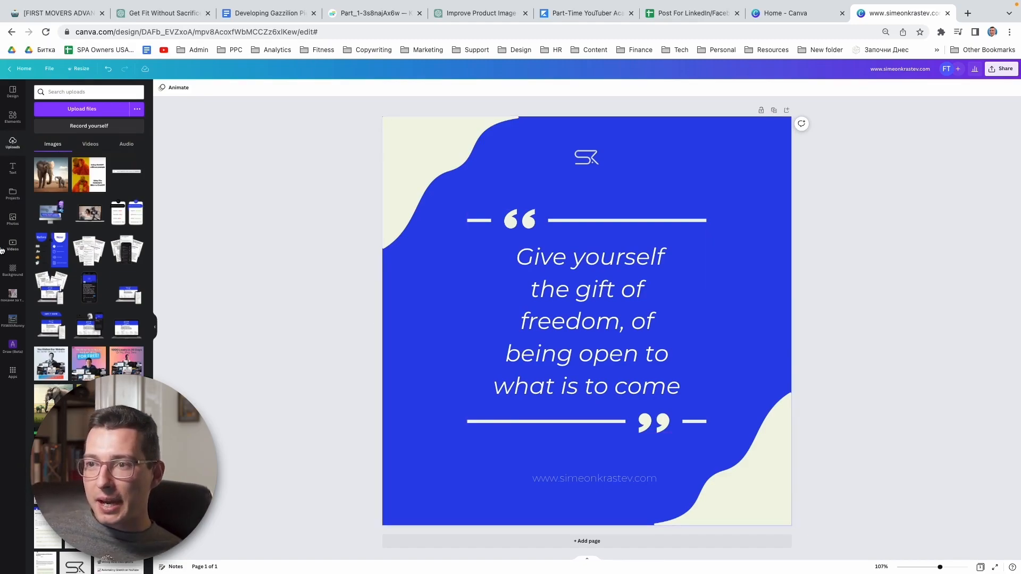
- Open Canva's Bulk create app for the design
{"action": "left_click", "coordinate": [13, 372]}
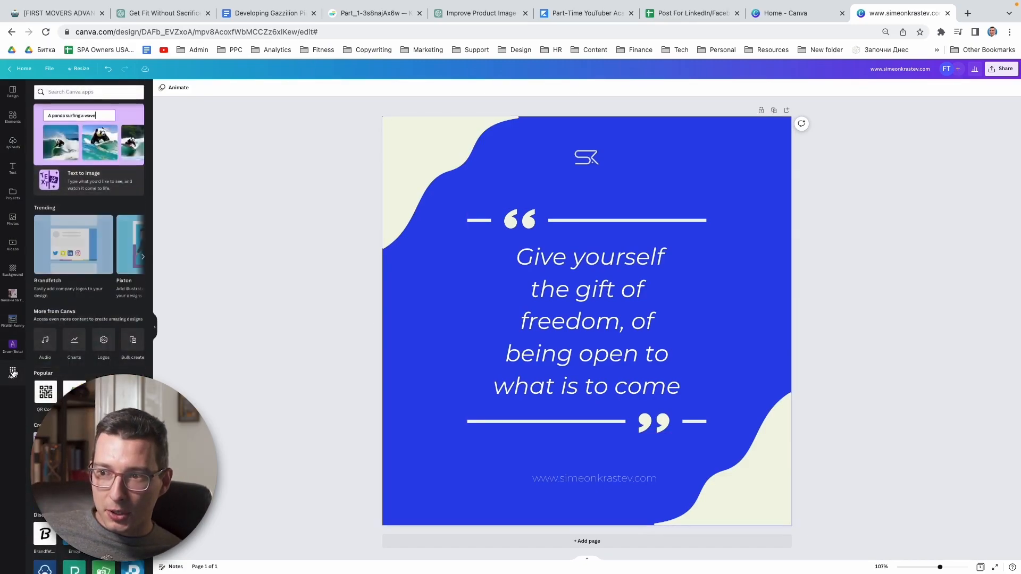
{"action": "scroll", "coordinate": [45, 394], "scroll_direction": "right", "scroll_amount": 3}
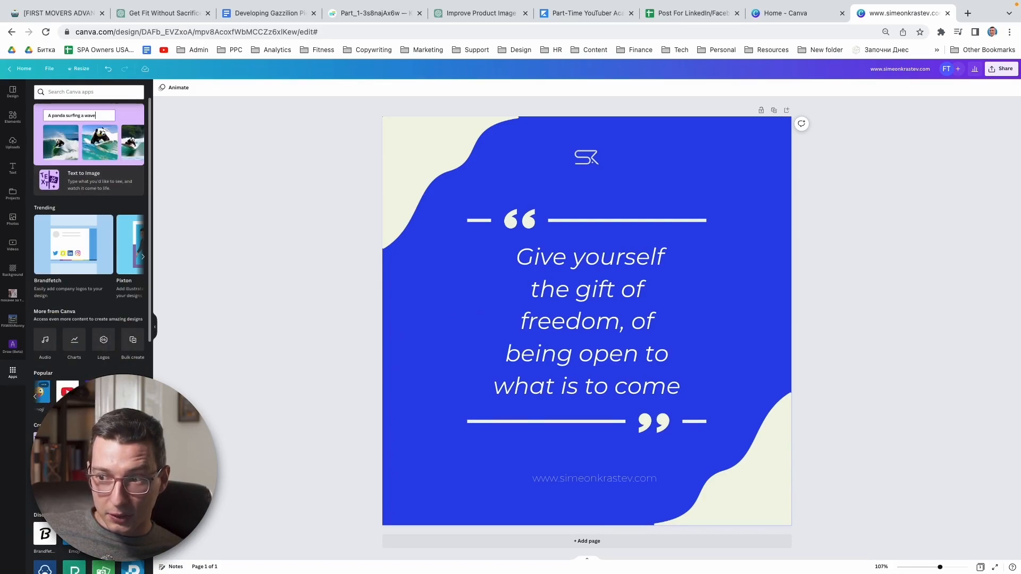
{"action": "left_click", "coordinate": [133, 343]}
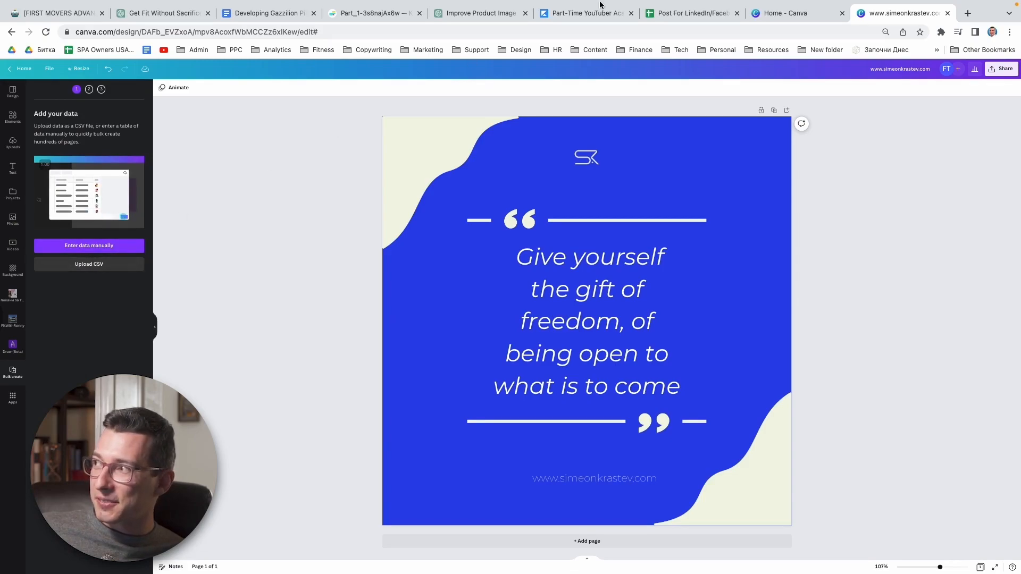
- Switch to the Google Sheet for LinkedIn/Facebook/Instagram posts and enter the heading "Instagram quotes" in cell A1
{"action": "left_click", "coordinate": [691, 13]}
{"action": "left_click", "coordinate": [31, 144]}
{"action": "type", "text": "LInkedIn Posts"}
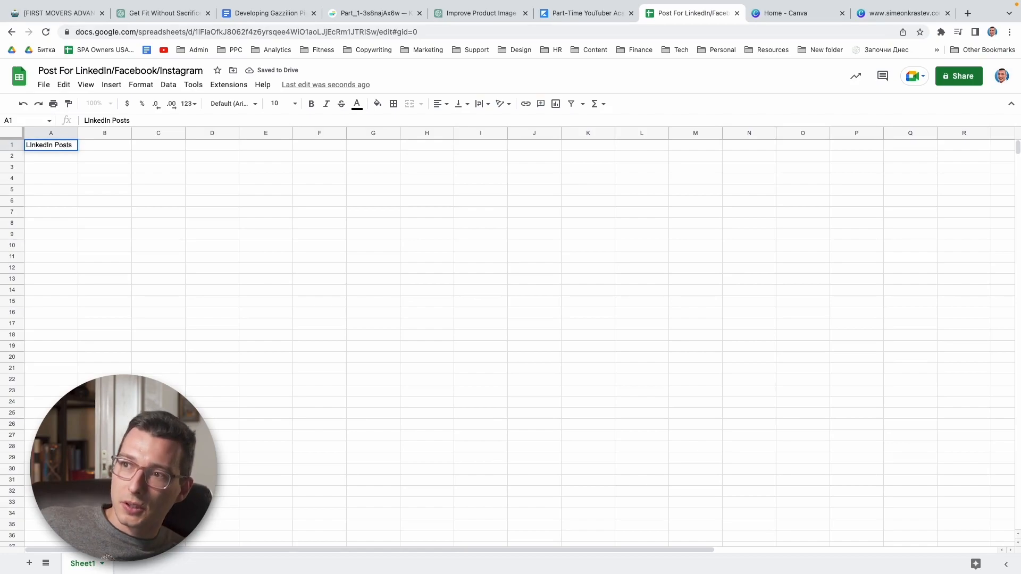
{"action": "triple_click", "coordinate": [43, 149]}
{"action": "type", "text": "Insta"}
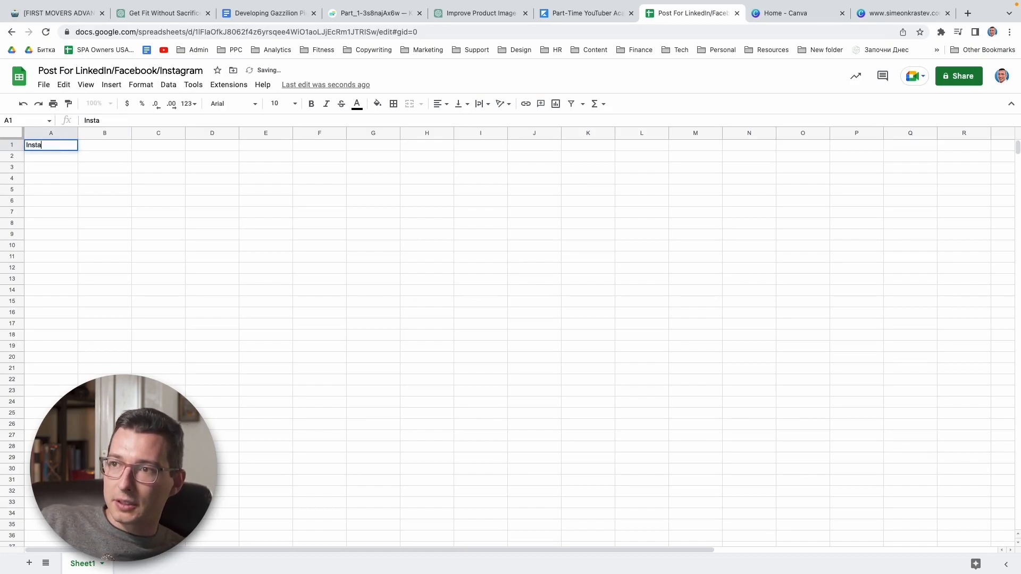
{"action": "type", "text": "gram quotes"}
{"action": "left_click", "coordinate": [101, 179]}
- Widen column A and make the heading in A1 bold
{"action": "left_click_drag", "start_coordinate": [79, 133], "coordinate": [104, 134]}
{"action": "left_click", "coordinate": [69, 156]}
{"action": "left_click", "coordinate": [79, 145]}
{"action": "key", "text": "ctrl+b"}
- Switch to ChatGPT and send "can you write me 10 quotes from the article above I can use for instagram posts"
{"action": "left_click", "coordinate": [164, 13]}
{"action": "scroll", "coordinate": [503, 301], "scroll_direction": "down", "scroll_amount": 15}
{"action": "left_click", "coordinate": [531, 543]}
{"action": "type", "text": "can you write me 10 quotes from the arti"}
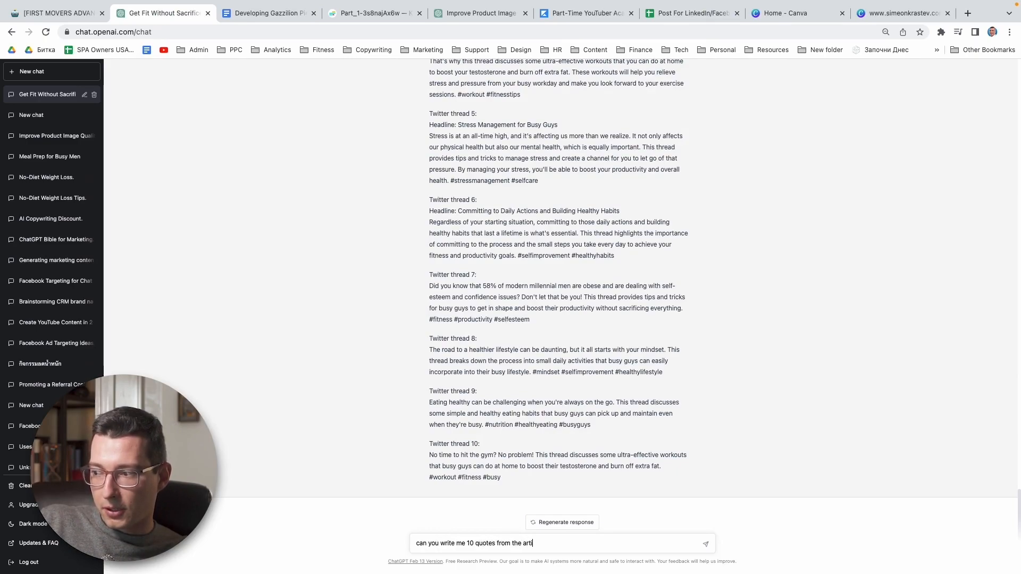
{"action": "type", "text": "cle above I can use for instagram post"}
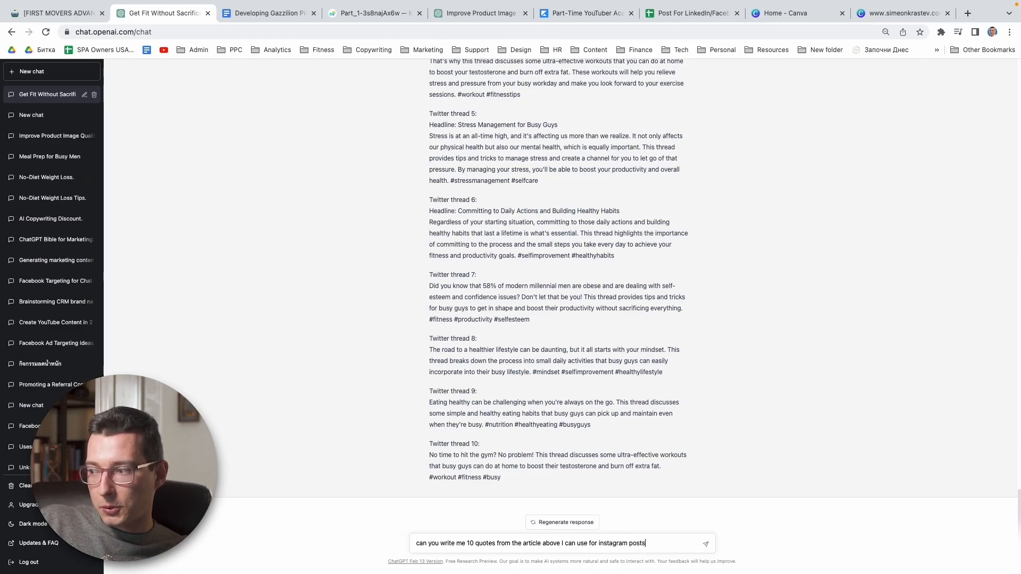
{"action": "type", "text": "s"}
{"action": "key", "text": "Return"}
- Copy the first quote from ChatGPT into cell A2 of the Google Sheet and fit column A to its text
{"action": "key", "text": "ctrl+c"}
{"action": "left_click", "coordinate": [691, 13]}
{"action": "left_click", "coordinate": [82, 158]}
{"action": "key", "text": "ctrl+v"}
{"action": "left_click", "coordinate": [82, 190]}
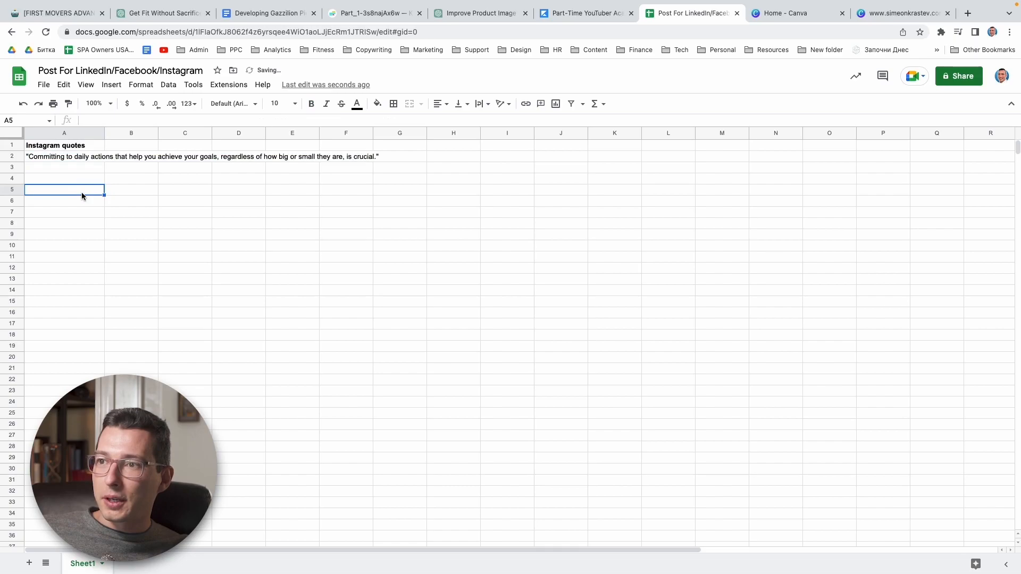
{"action": "double_click", "coordinate": [105, 134]}
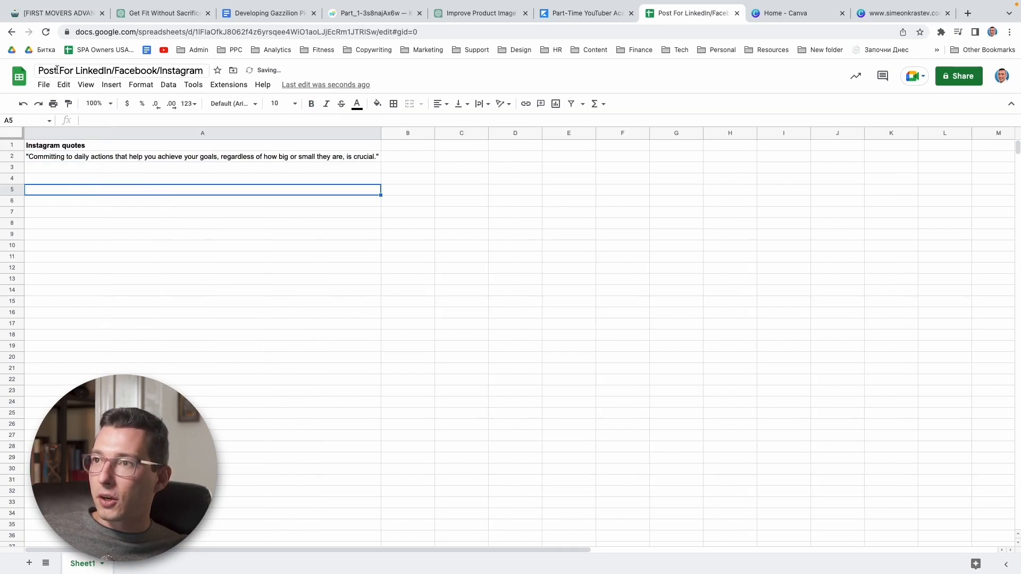
- Copy the remaining quotes from ChatGPT into column A of the Google Sheet, starting in A3
{"action": "left_click", "coordinate": [162, 13]}
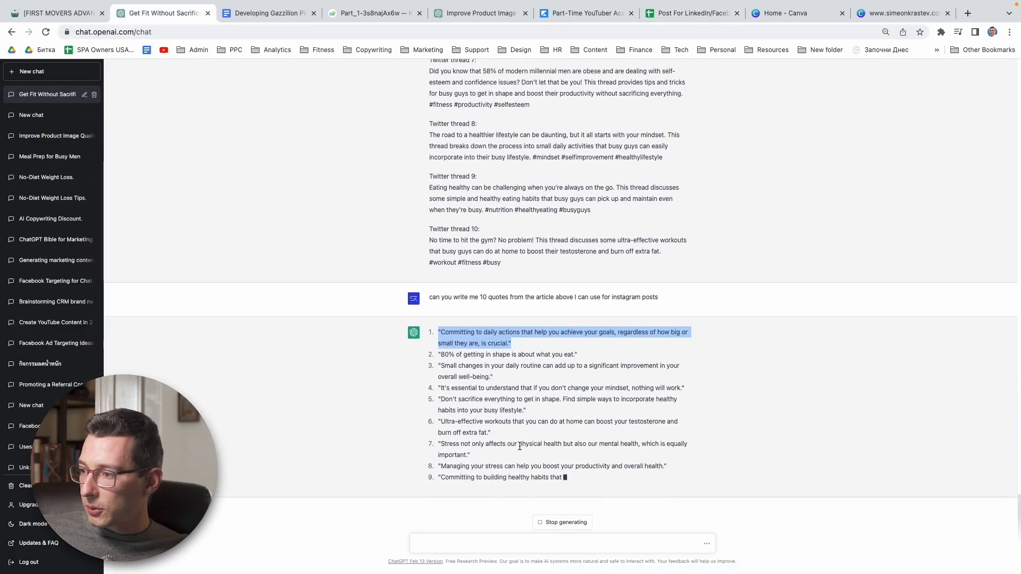
{"action": "left_click_drag", "start_coordinate": [688, 481], "coordinate": [429, 346]}
{"action": "key", "text": "ctrl+c"}
{"action": "left_click", "coordinate": [692, 12]}
{"action": "key", "text": "ctrl+v"}
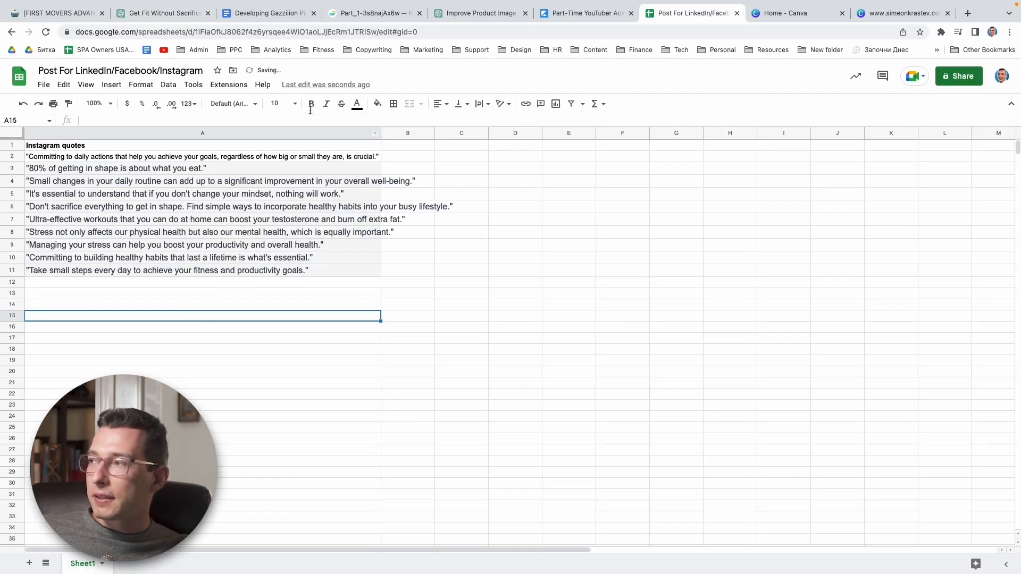
- Download the quotes sheet as a CSV file and upload it as the Bulk create data in Canva
{"action": "left_click", "coordinate": [959, 75]}
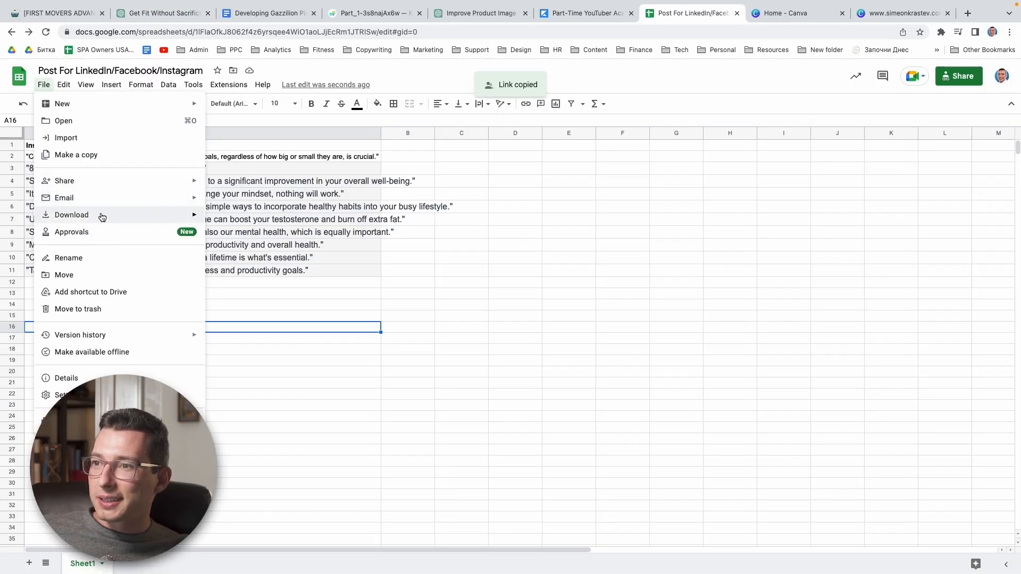
{"action": "mouse_move", "coordinate": [100, 214]}
{"action": "left_click", "coordinate": [268, 287]}
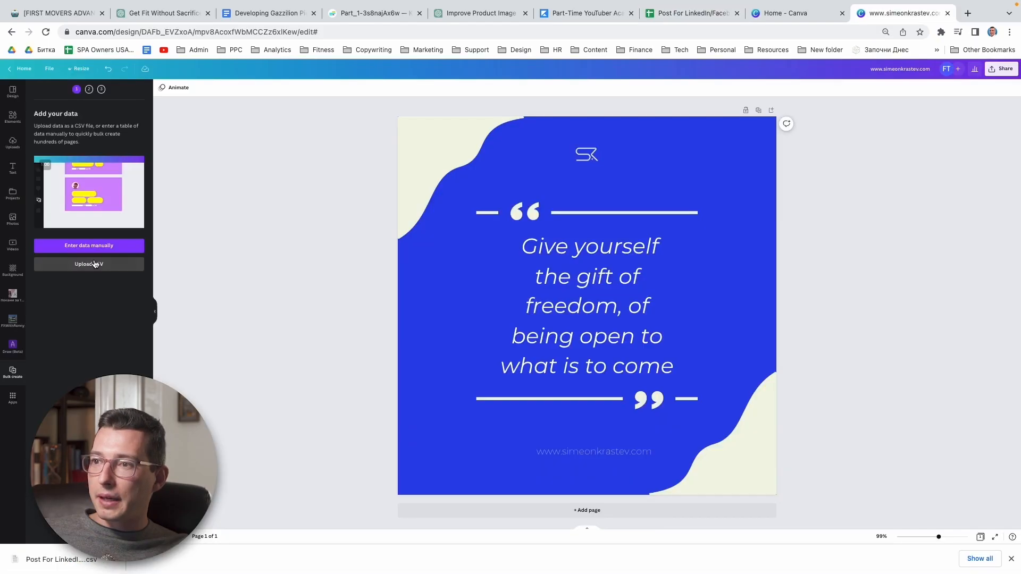
{"action": "left_click", "coordinate": [101, 265]}
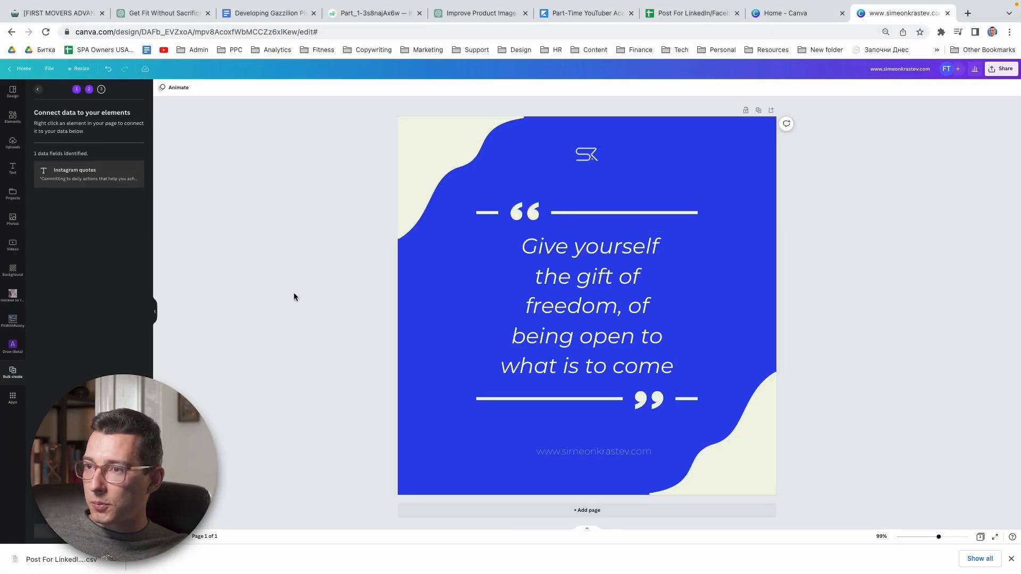
- Connect the design's quote text to the "Instagram quotes" data field and generate the bulk pages
{"action": "right_click", "coordinate": [551, 293]}
{"action": "mouse_move", "coordinate": [604, 426]}
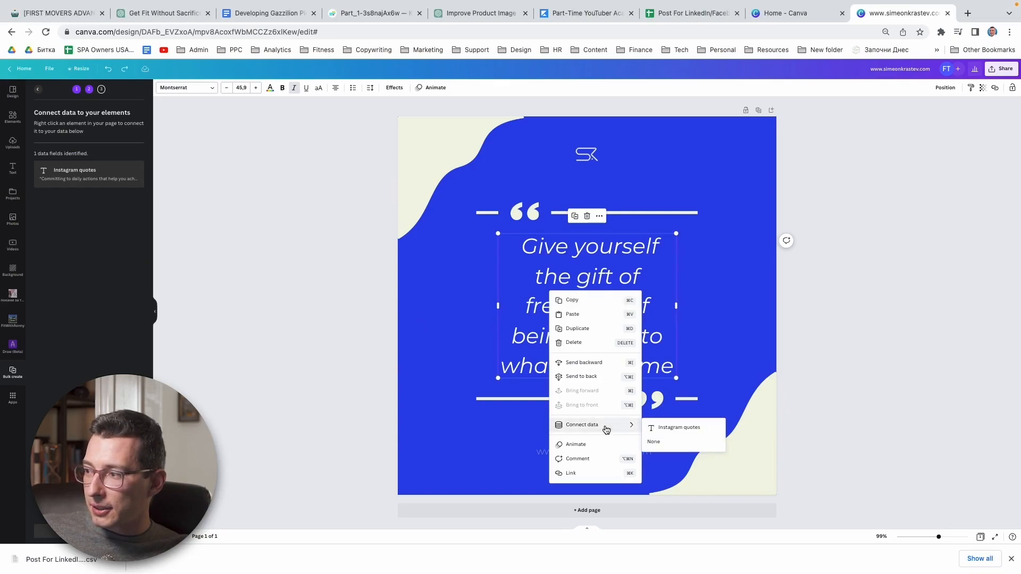
{"action": "left_click", "coordinate": [671, 425]}
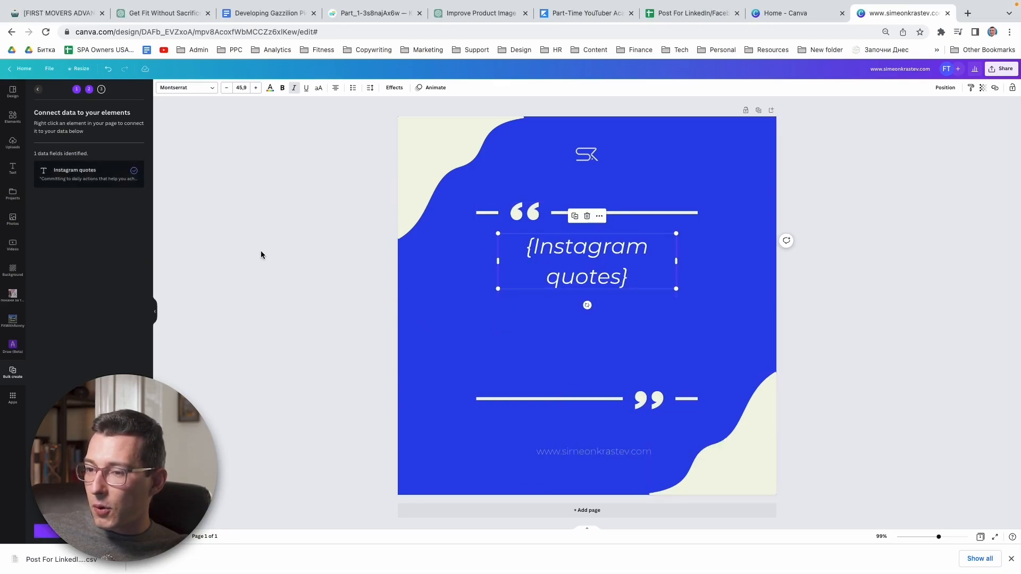
{"action": "left_click", "coordinate": [89, 531]}
{"action": "left_click", "coordinate": [89, 531]}
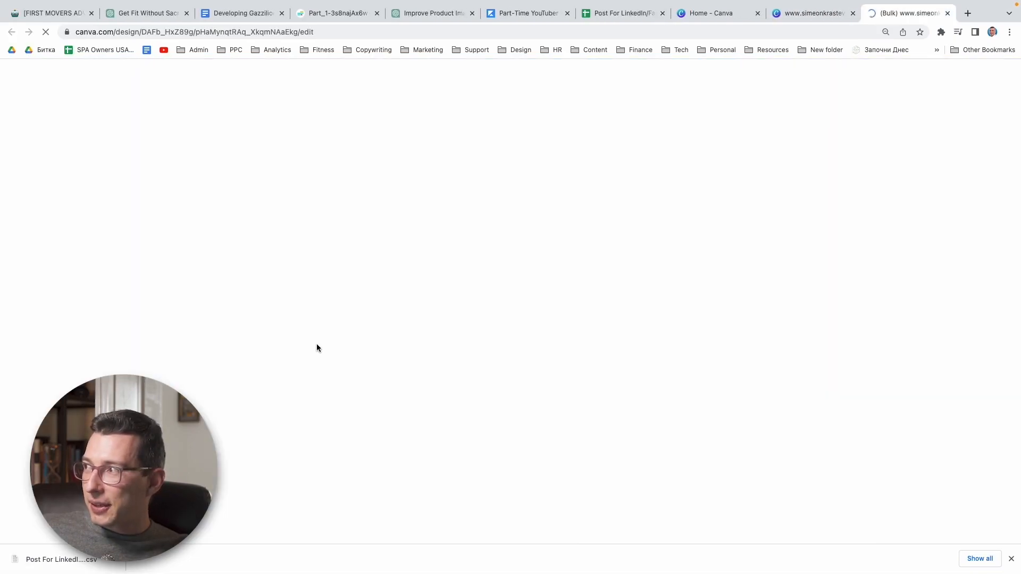
- Look over the generated pages, widen the quote text box on page 1 and shift it to the page's centre
{"action": "scroll", "coordinate": [595, 303], "scroll_direction": "down", "scroll_amount": 1}
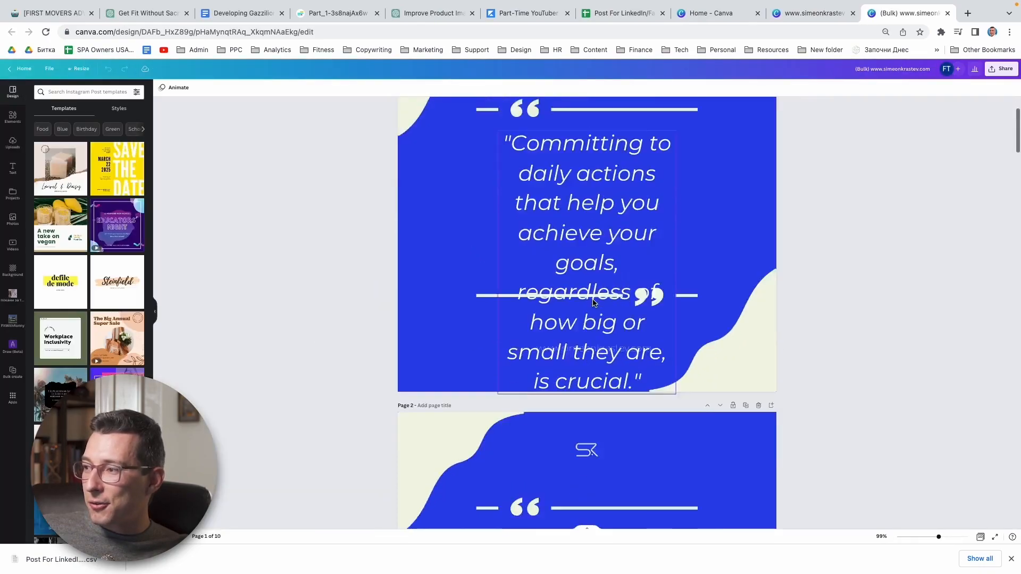
{"action": "scroll", "coordinate": [595, 303], "scroll_direction": "down", "scroll_amount": 5}
{"action": "scroll", "coordinate": [595, 303], "scroll_direction": "up", "scroll_amount": 6}
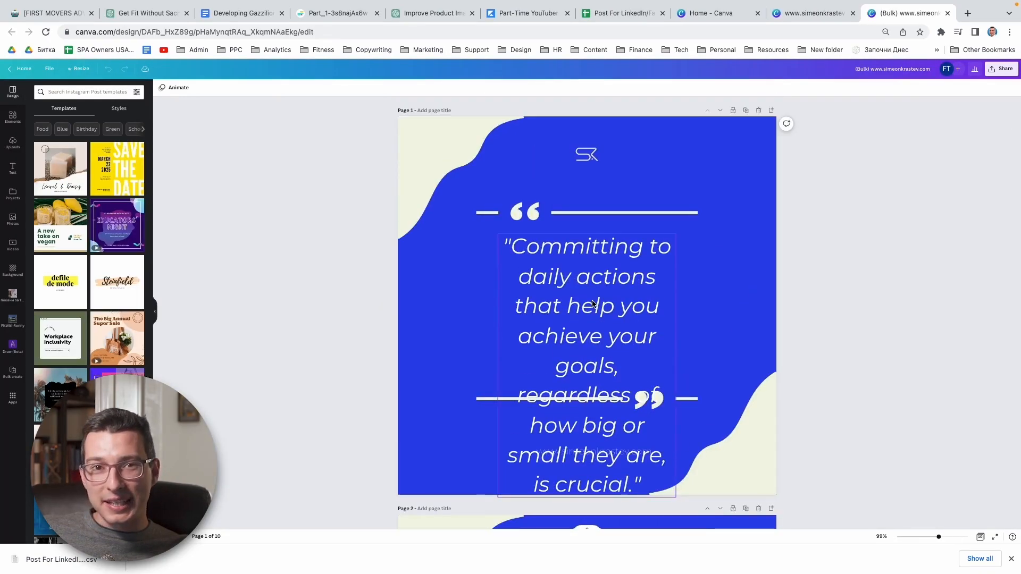
{"action": "left_click", "coordinate": [598, 315]}
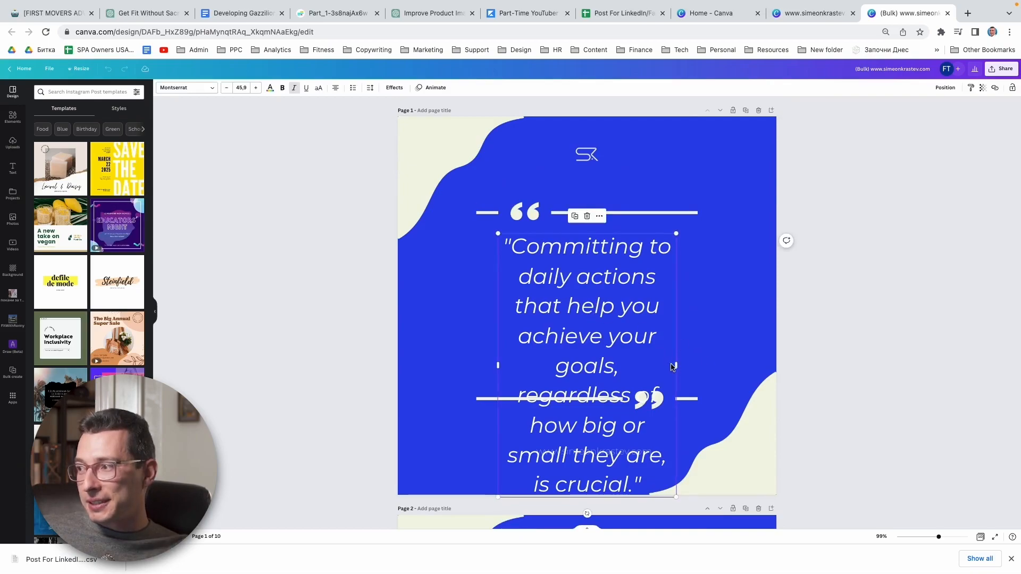
{"action": "left_click_drag", "start_coordinate": [678, 365], "coordinate": [782, 365]}
{"action": "left_click", "coordinate": [838, 341]}
{"action": "left_click_drag", "start_coordinate": [694, 310], "coordinate": [640, 310]}
- Move the page 2 quote down to the middle between the lines and increase its font size to 54.9
{"action": "scroll", "coordinate": [640, 310], "scroll_direction": "down", "scroll_amount": 9}
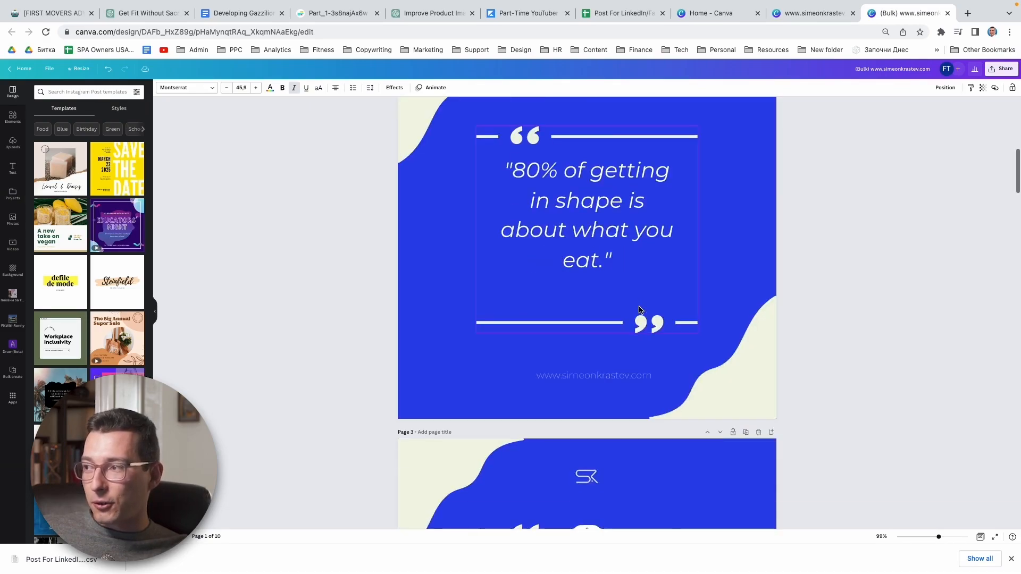
{"action": "left_click", "coordinate": [593, 221]}
{"action": "left_click_drag", "start_coordinate": [593, 221], "coordinate": [593, 233]}
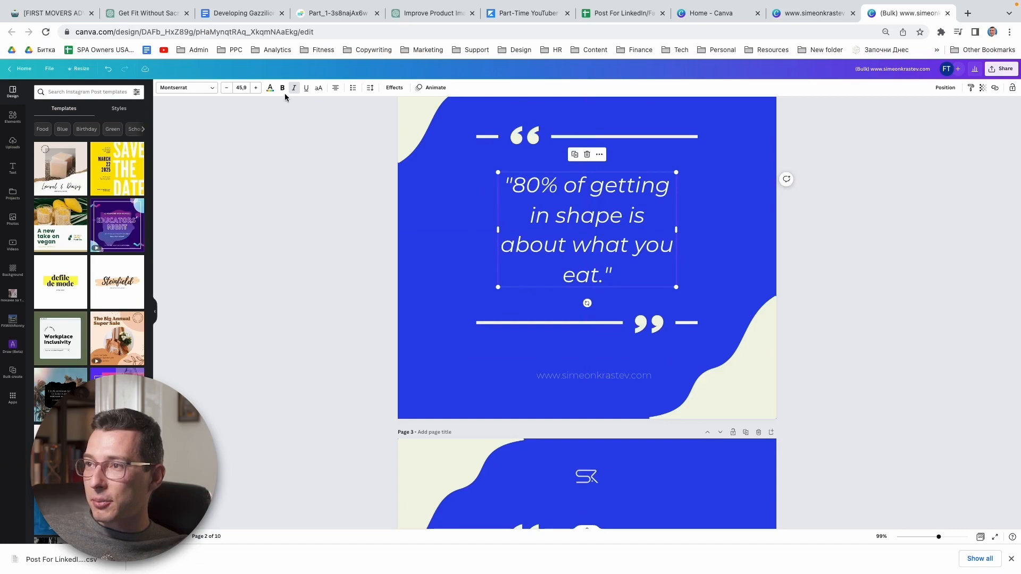
{"action": "left_click", "coordinate": [256, 88]}
{"action": "left_click", "coordinate": [256, 87]}
{"action": "left_click", "coordinate": [256, 87]}
{"action": "left_click", "coordinate": [256, 88]}
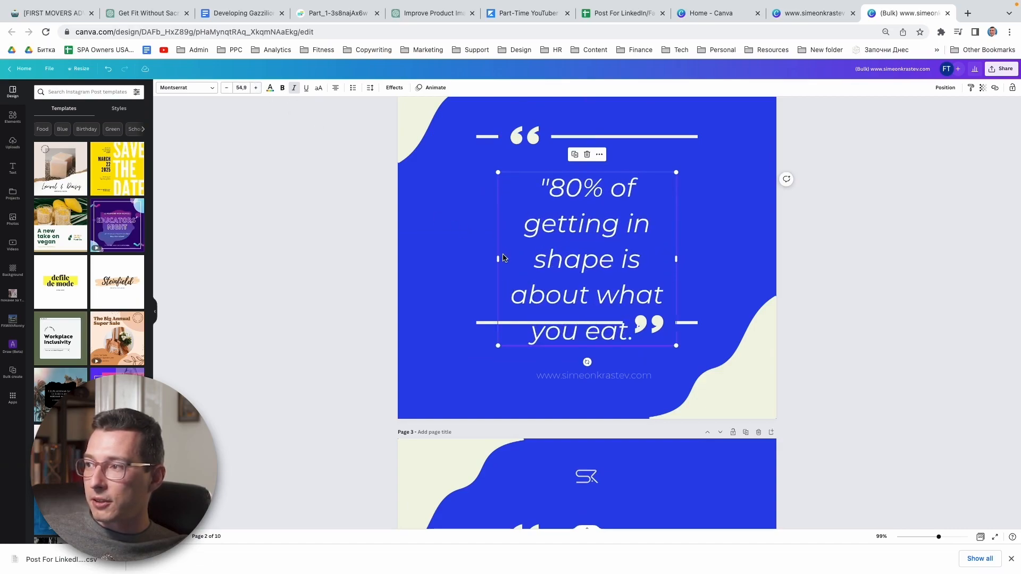
- Widen the quote text box on page 2 and recentre it horizontally on the page
{"action": "left_click_drag", "start_coordinate": [498, 259], "coordinate": [450, 259]}
{"action": "left_click", "coordinate": [681, 230]}
{"action": "left_click_drag", "start_coordinate": [636, 232], "coordinate": [660, 233]}
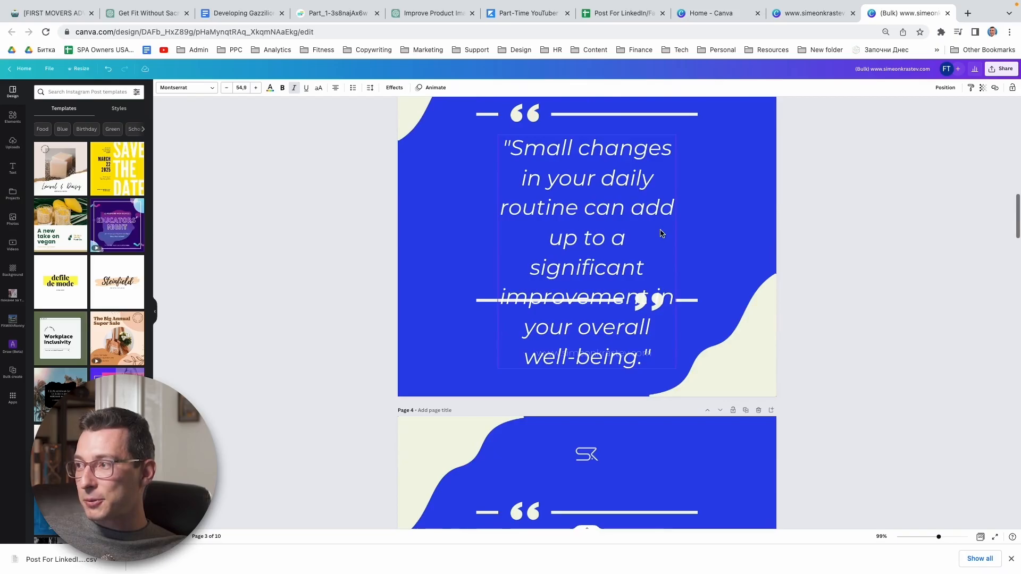
{"action": "left_click", "coordinate": [645, 230]}
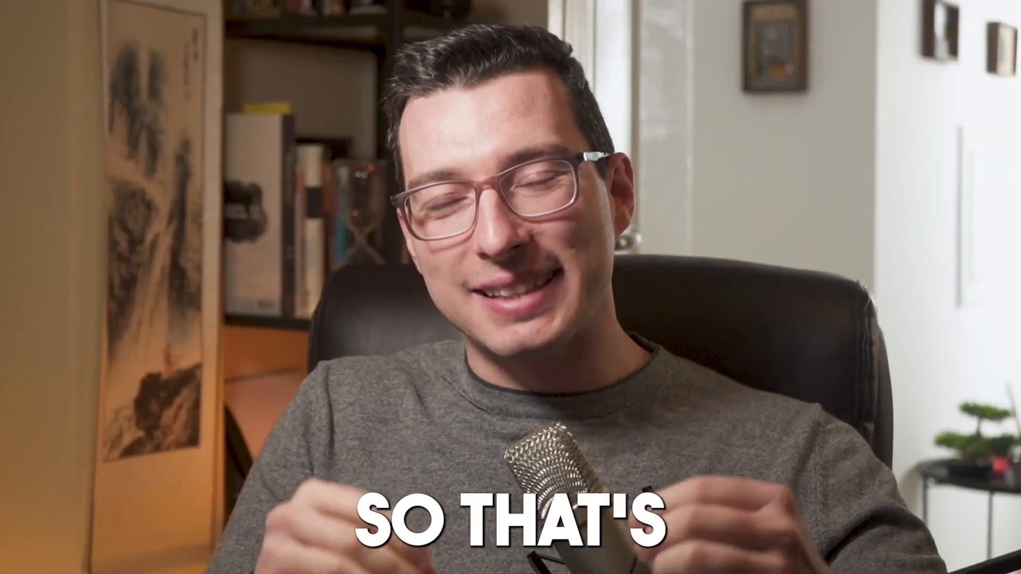